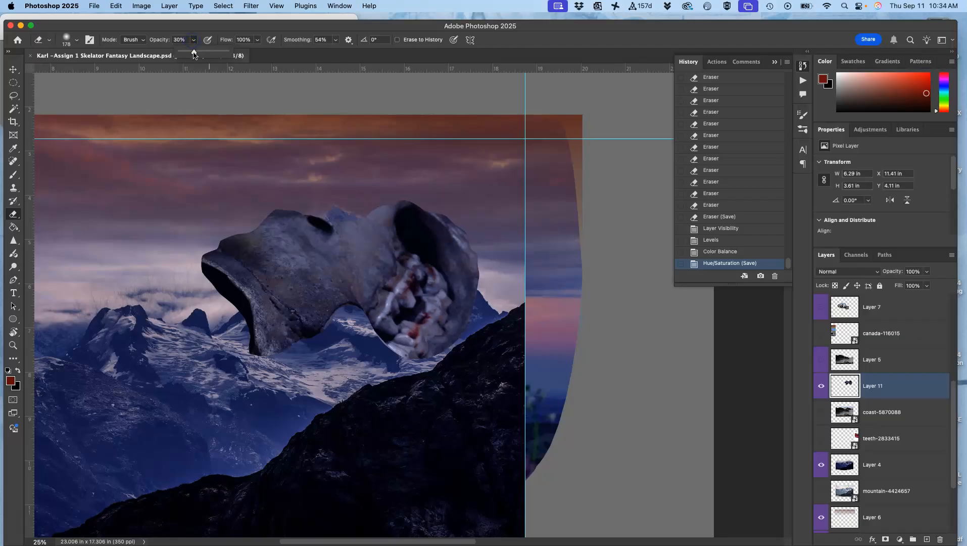
# Step: Erase the lower edges of the skull's jaw and teeth on Layer 11 with a soft 178 px eraser at 100% opacity
pyautogui.click(77, 39)
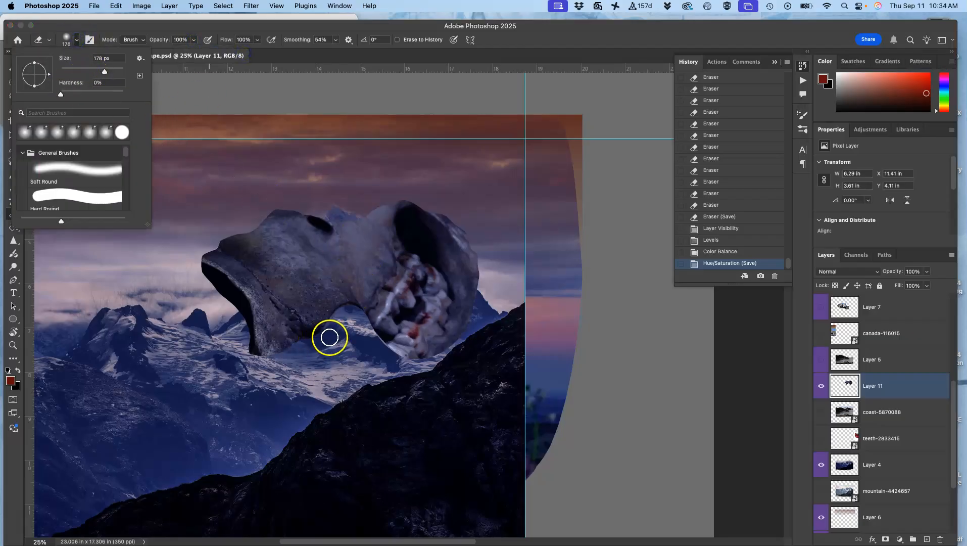
pyautogui.click(320, 339)
pyautogui.moveTo(281, 355); pyautogui.dragTo(298, 339)
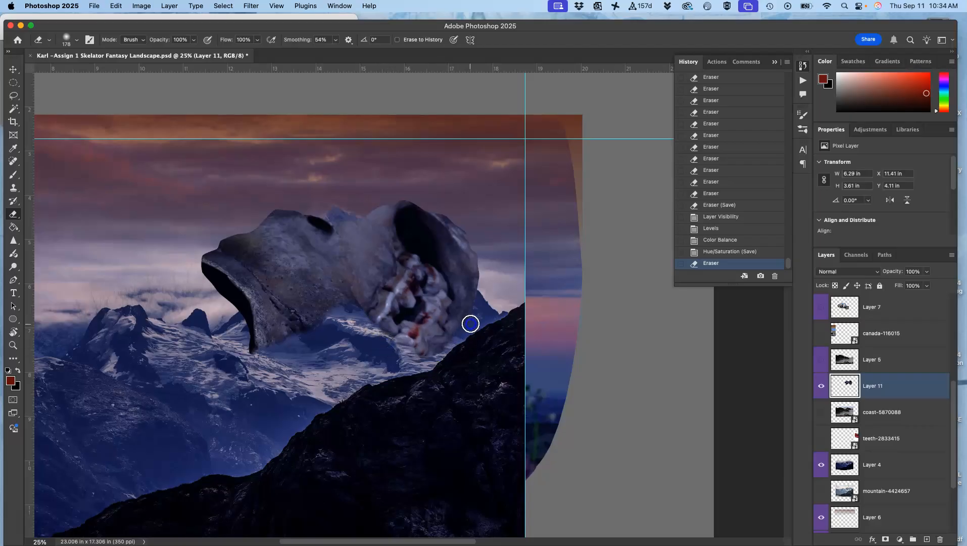
pyautogui.click(490, 294)
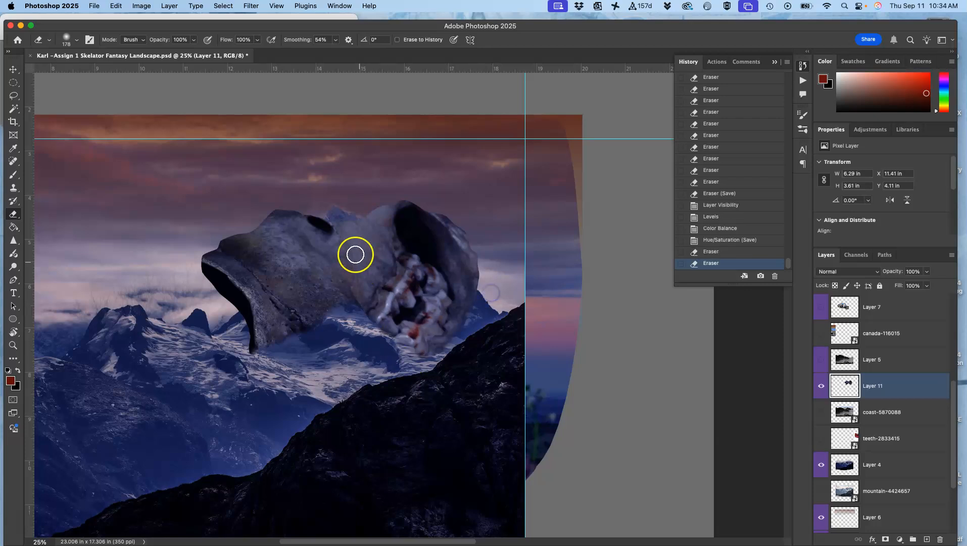
pyautogui.click(325, 287)
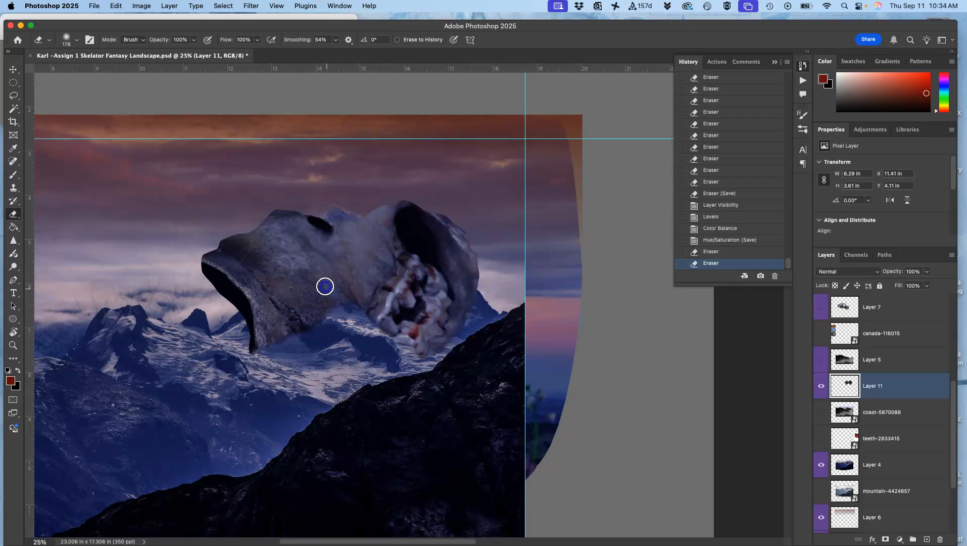
pyautogui.moveTo(358, 321); pyautogui.dragTo(341, 317)
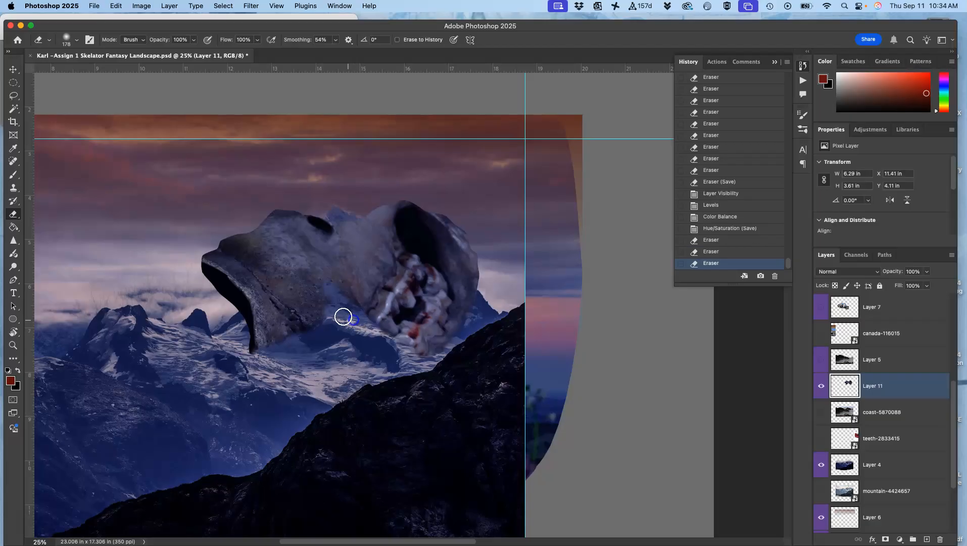
pyautogui.click(246, 323)
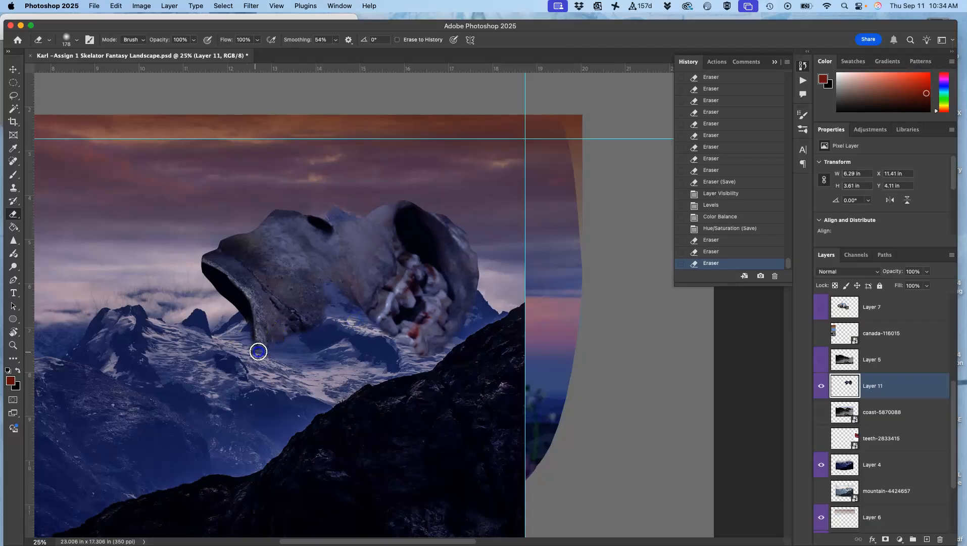
pyautogui.moveTo(239, 328); pyautogui.dragTo(236, 334)
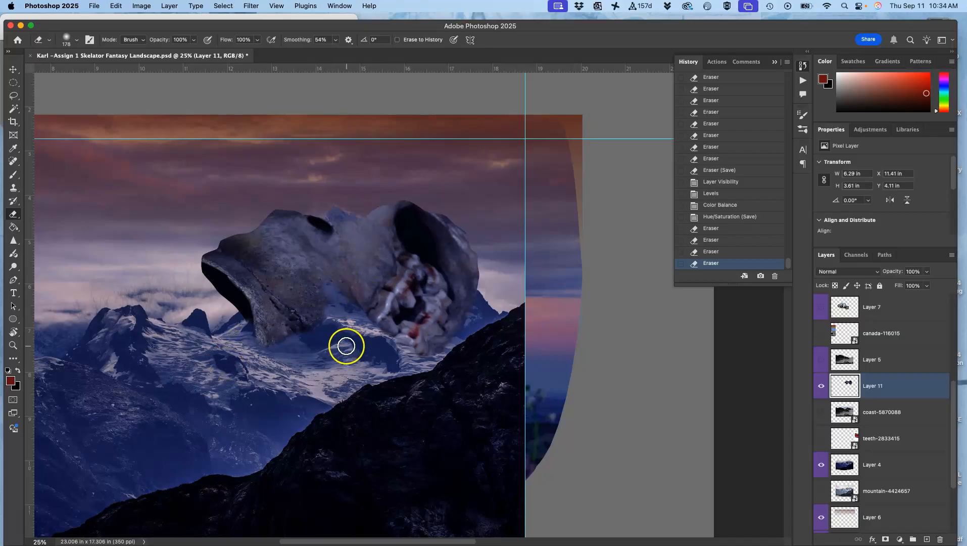
# Step: Reduce Layer 11's opacity to 72% and erase part of the bone between the jaw and the teeth
pyautogui.click(926, 273)
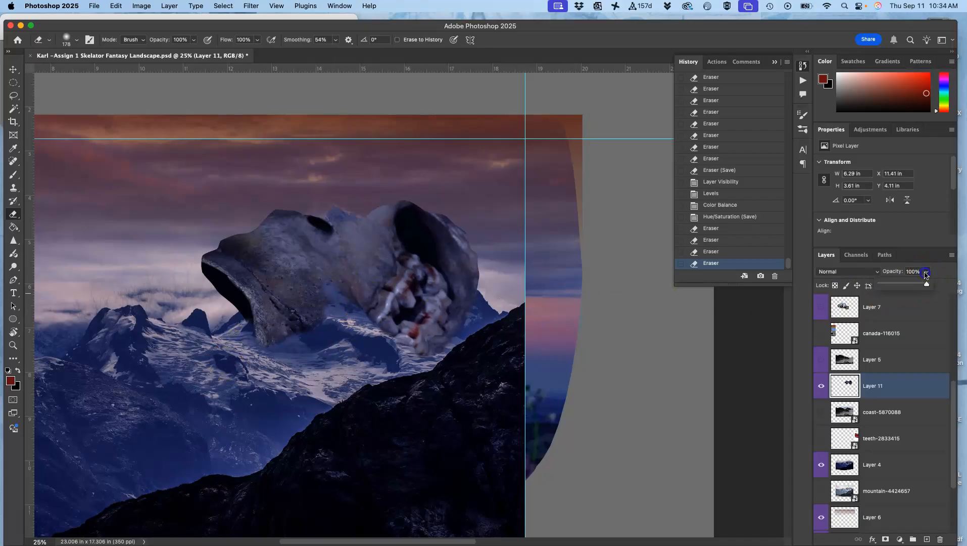
pyautogui.moveTo(915, 285); pyautogui.dragTo(916, 287)
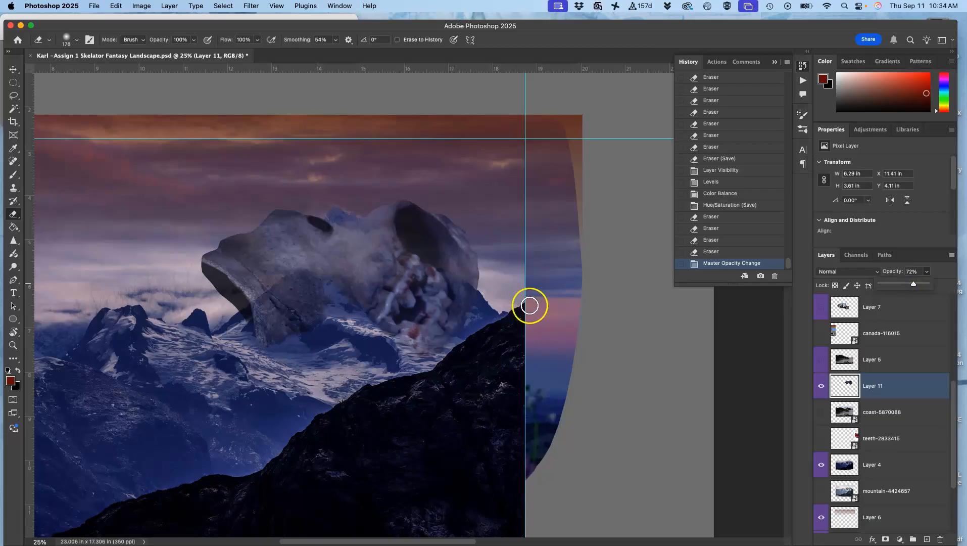
pyautogui.moveTo(381, 278)
pyautogui.mouseDown()
pyautogui.moveTo(357, 308)
pyautogui.moveTo(340, 300)
pyautogui.mouseUp()
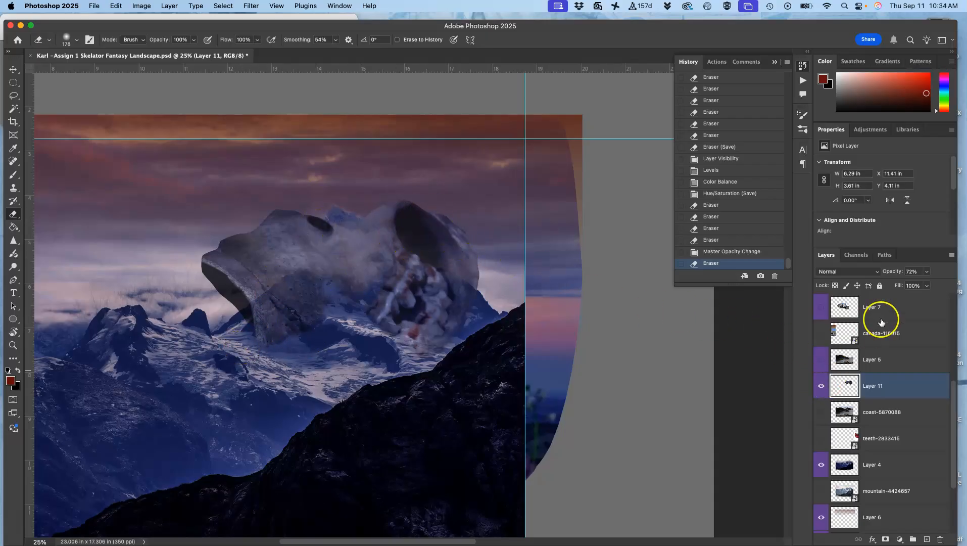
# Step: Restore Layer 11's opacity to 100% and erase along the lower-left edge of the teeth
pyautogui.click(927, 273)
pyautogui.moveTo(927, 285); pyautogui.dragTo(940, 284)
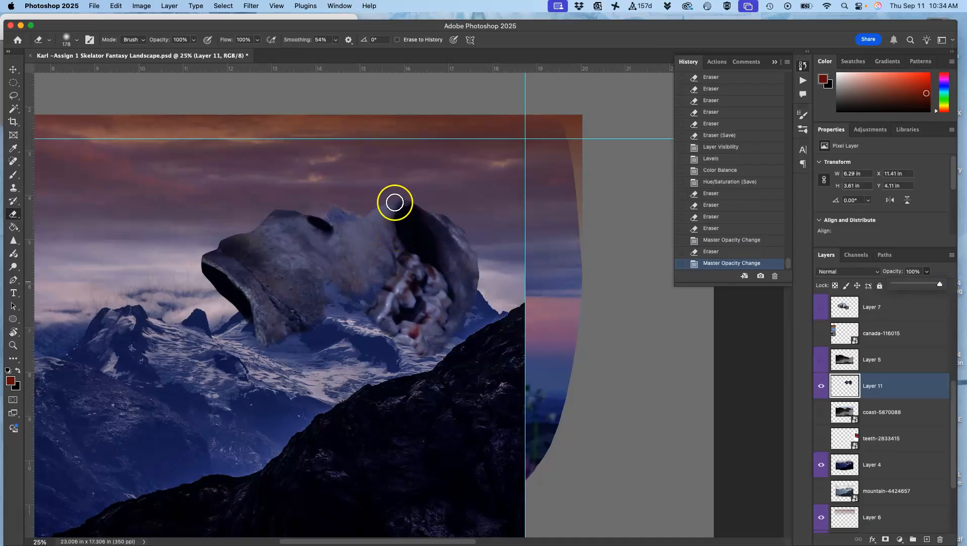
pyautogui.press('super+plus')
pyautogui.press('super+plus')
pyautogui.press('super+plus')
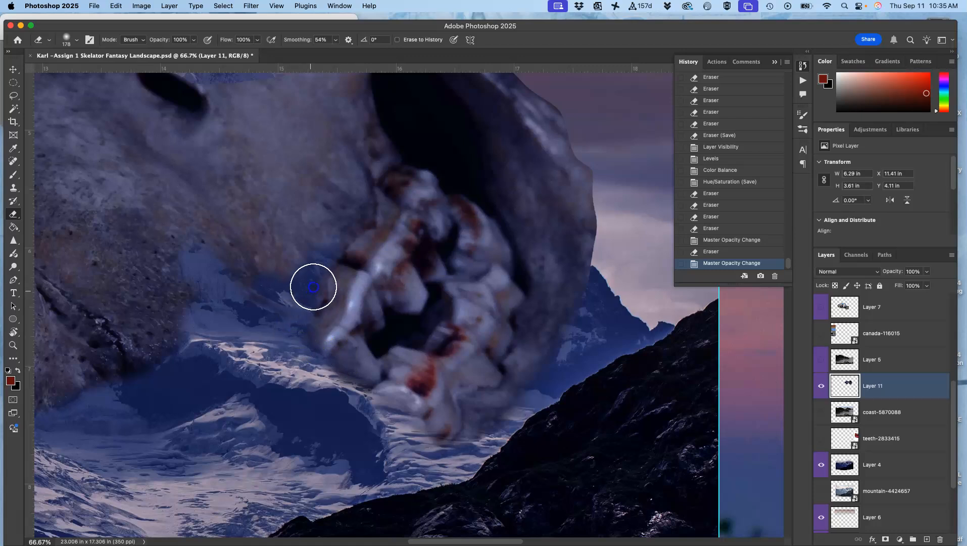
pyautogui.moveTo(377, 377)
pyautogui.mouseDown()
pyautogui.moveTo(388, 384)
pyautogui.moveTo(384, 418)
pyautogui.mouseUp()
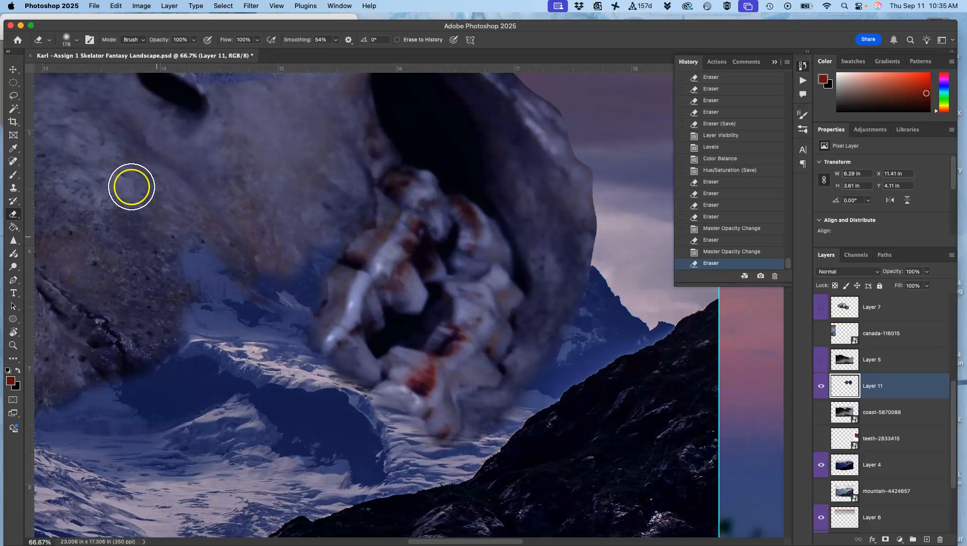
# Step: Set the eraser opacity to 60% and partially erase the bone between the jaw and the teeth
pyautogui.click(193, 40)
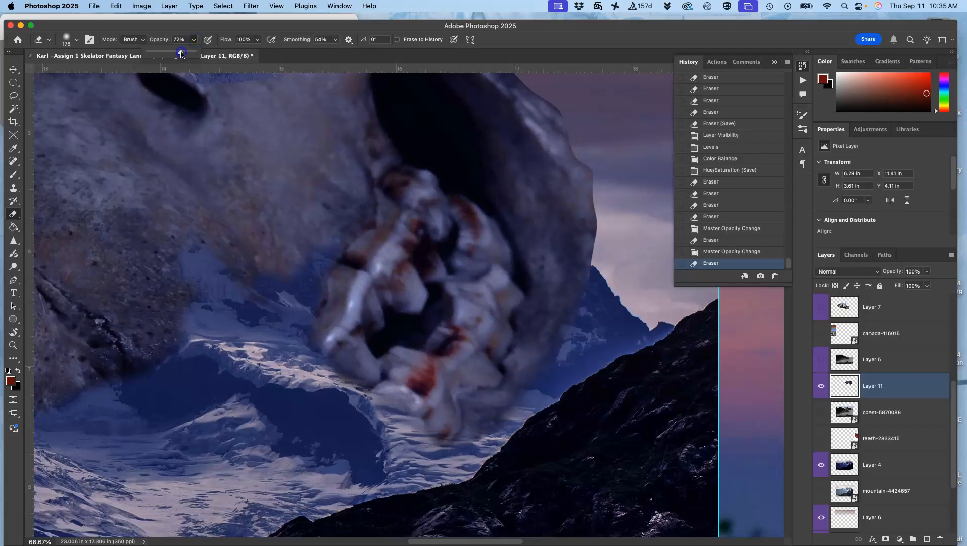
pyautogui.click(233, 250)
pyautogui.moveTo(261, 229)
pyautogui.mouseDown()
pyautogui.moveTo(296, 262)
pyautogui.moveTo(285, 249)
pyautogui.mouseUp()
pyautogui.moveTo(242, 188); pyautogui.dragTo(271, 236)
pyautogui.moveTo(241, 205)
pyautogui.mouseDown()
pyautogui.moveTo(254, 270)
pyautogui.moveTo(229, 257)
pyautogui.moveTo(254, 283)
pyautogui.mouseUp()
pyautogui.press('super+minus')
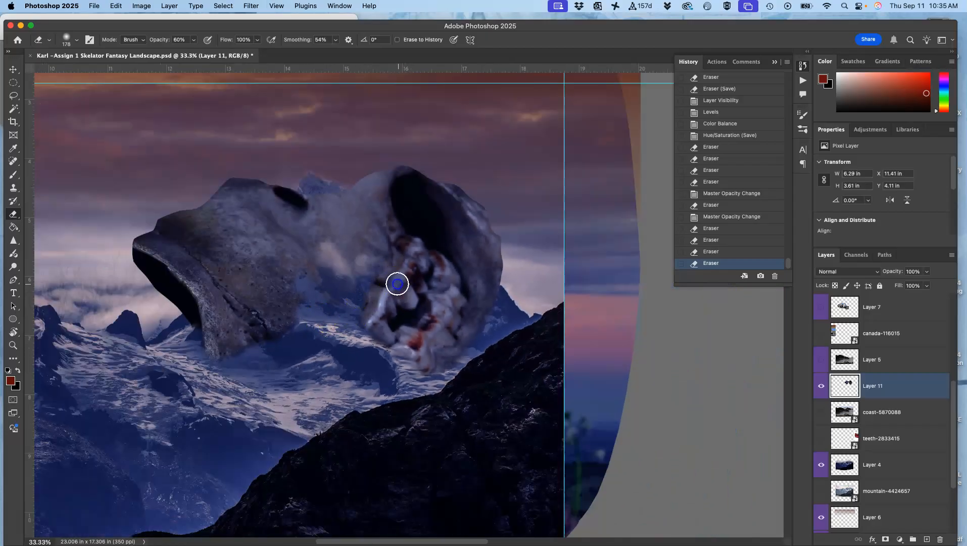
# Step: Soften the left, lower and right edges of the teeth cluster with the 60% eraser
pyautogui.moveTo(420, 279); pyautogui.dragTo(401, 277)
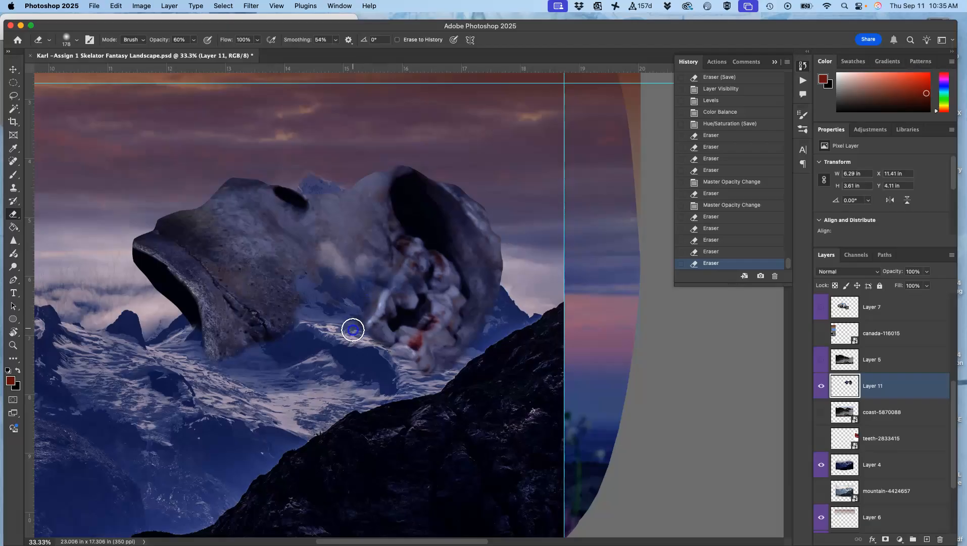
pyautogui.moveTo(372, 308)
pyautogui.mouseDown()
pyautogui.moveTo(360, 325)
pyautogui.moveTo(366, 306)
pyautogui.moveTo(333, 320)
pyautogui.mouseUp()
pyautogui.moveTo(387, 351)
pyautogui.mouseDown()
pyautogui.moveTo(409, 373)
pyautogui.moveTo(406, 355)
pyautogui.moveTo(426, 347)
pyautogui.mouseUp()
pyautogui.click(489, 322)
pyautogui.click(498, 304)
pyautogui.click(500, 299)
pyautogui.click(501, 297)
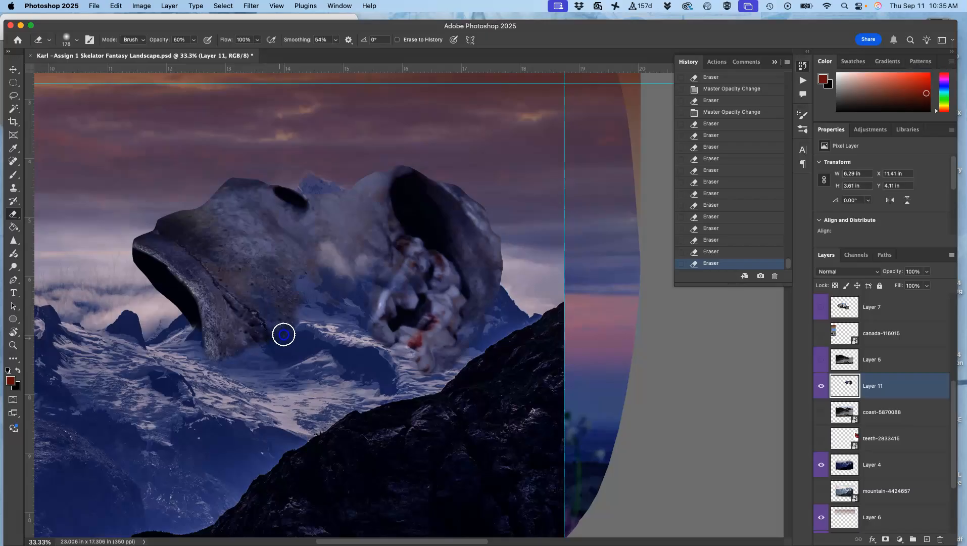
# Step: Fade the lower edge of the jaw into the snowy slope with the eraser
pyautogui.click(261, 316)
pyautogui.click(222, 360)
pyautogui.click(202, 357)
pyautogui.moveTo(193, 332); pyautogui.dragTo(211, 319)
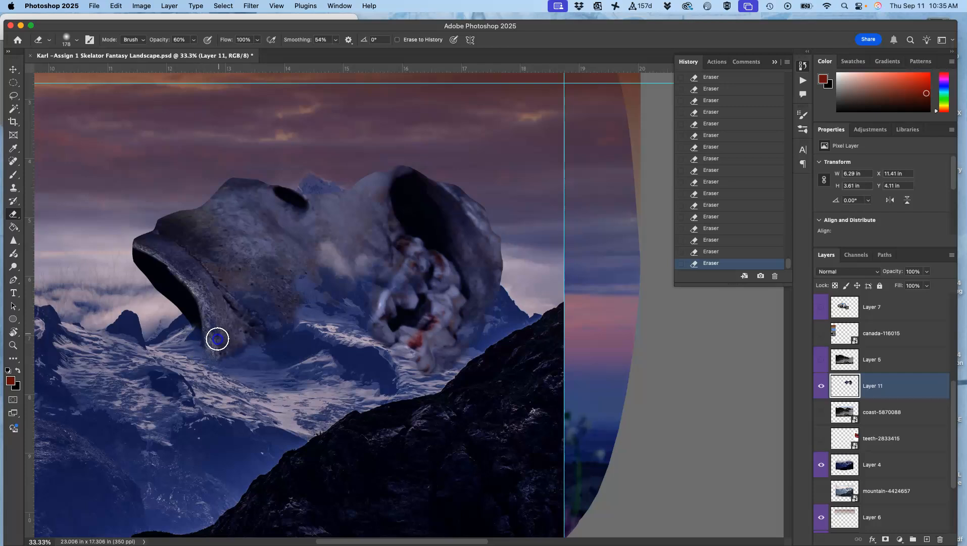
pyautogui.click(229, 330)
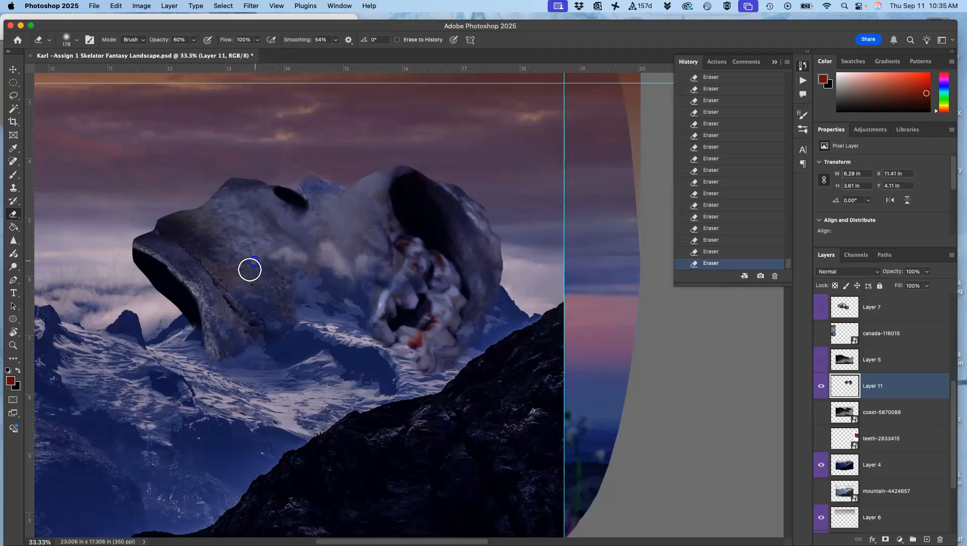
# Step: Erase a horizontal band across the skull and fade the jaw so the background clouds and mountains show through
pyautogui.moveTo(437, 278)
pyautogui.mouseDown()
pyautogui.moveTo(414, 265)
pyautogui.moveTo(464, 269)
pyautogui.mouseUp()
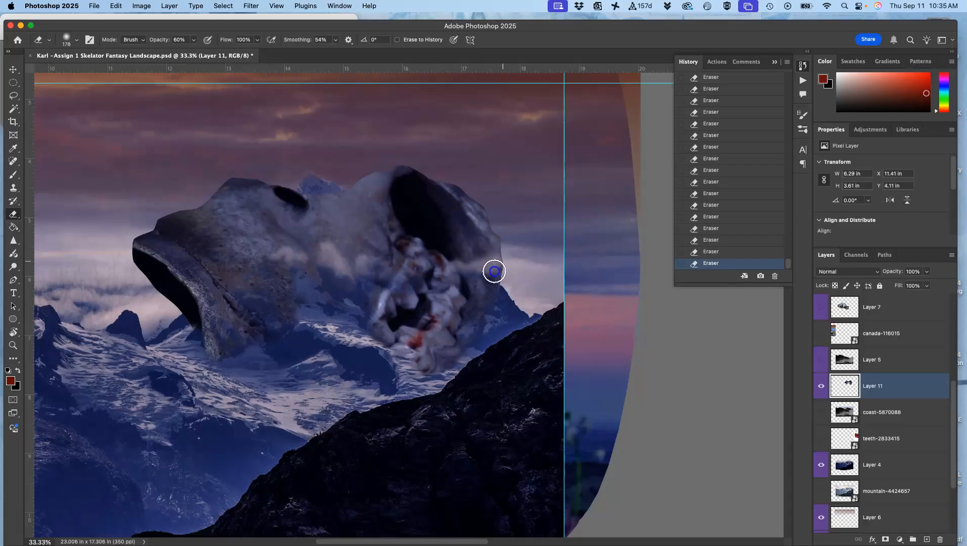
pyautogui.moveTo(494, 259)
pyautogui.mouseDown()
pyautogui.moveTo(419, 256)
pyautogui.moveTo(446, 263)
pyautogui.moveTo(512, 246)
pyautogui.mouseUp()
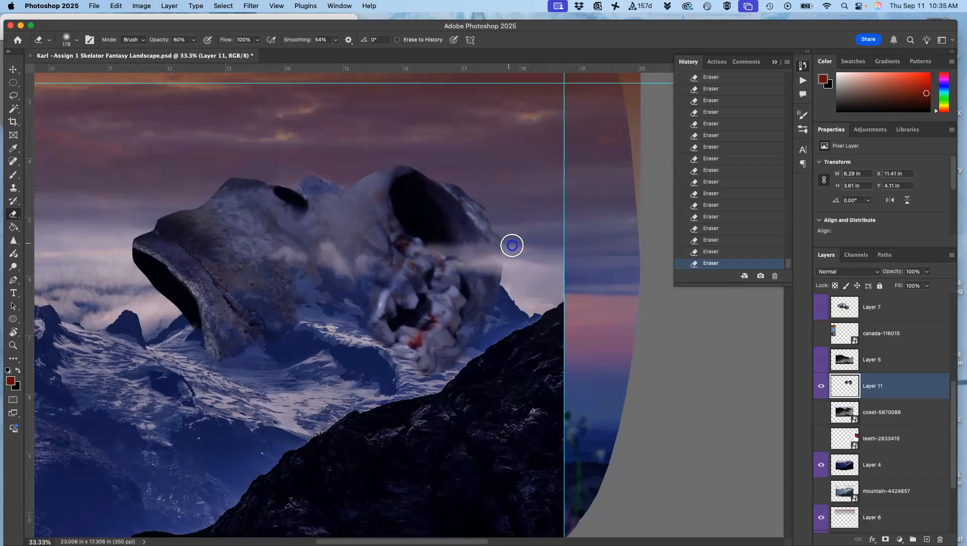
pyautogui.moveTo(390, 254)
pyautogui.mouseDown()
pyautogui.moveTo(327, 276)
pyautogui.moveTo(279, 259)
pyautogui.mouseUp()
pyautogui.moveTo(343, 281)
pyautogui.mouseDown()
pyautogui.moveTo(377, 276)
pyautogui.moveTo(359, 301)
pyautogui.mouseUp()
pyautogui.moveTo(258, 252)
pyautogui.mouseDown()
pyautogui.moveTo(194, 265)
pyautogui.moveTo(177, 254)
pyautogui.moveTo(131, 265)
pyautogui.moveTo(124, 277)
pyautogui.moveTo(145, 268)
pyautogui.moveTo(185, 278)
pyautogui.moveTo(218, 264)
pyautogui.moveTo(212, 307)
pyautogui.moveTo(231, 302)
pyautogui.moveTo(203, 316)
pyautogui.moveTo(187, 307)
pyautogui.moveTo(172, 372)
pyautogui.moveTo(173, 391)
pyautogui.moveTo(214, 387)
pyautogui.moveTo(215, 423)
pyautogui.mouseUp()
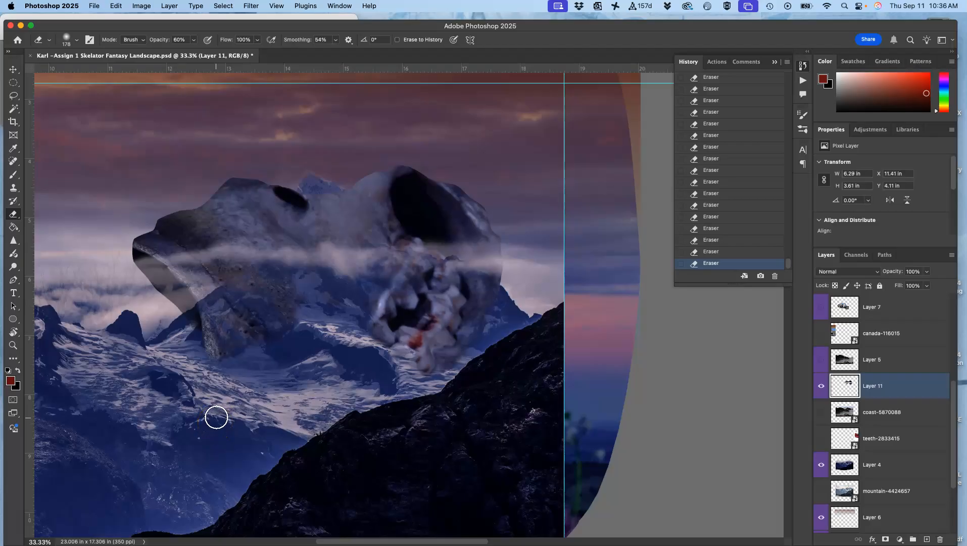
# Step: Lasso the jutting left part of the jaw, delete it from Layer 11, and deselect
pyautogui.click(14, 95)
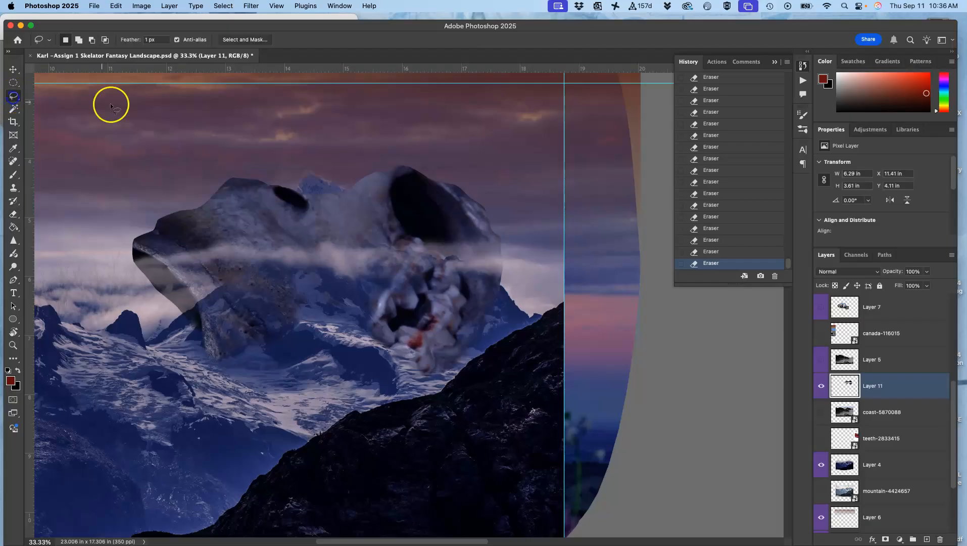
pyautogui.moveTo(270, 183); pyautogui.dragTo(270, 183)
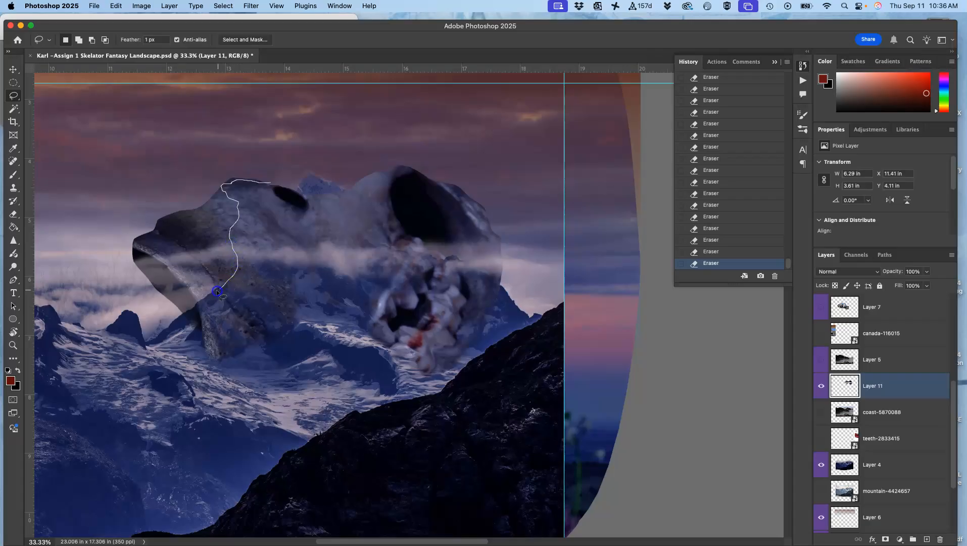
pyautogui.moveTo(118, 366)
pyautogui.mouseDown()
pyautogui.moveTo(83, 217)
pyautogui.moveTo(254, 169)
pyautogui.mouseUp()
pyautogui.press('Delete')
pyautogui.press('super+d')
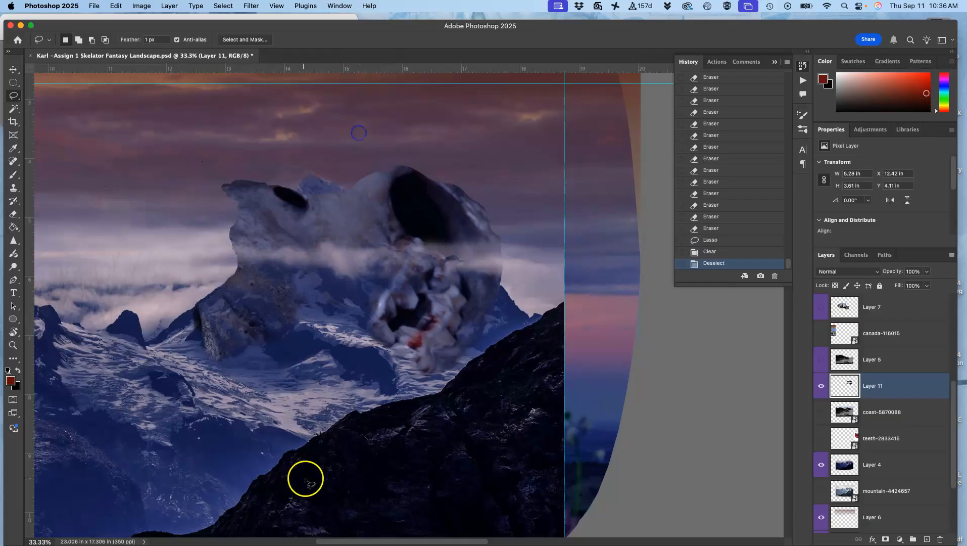
# Step: Erase the dark eye hole and the bone around the background mountain peak with the eraser
pyautogui.click(13, 214)
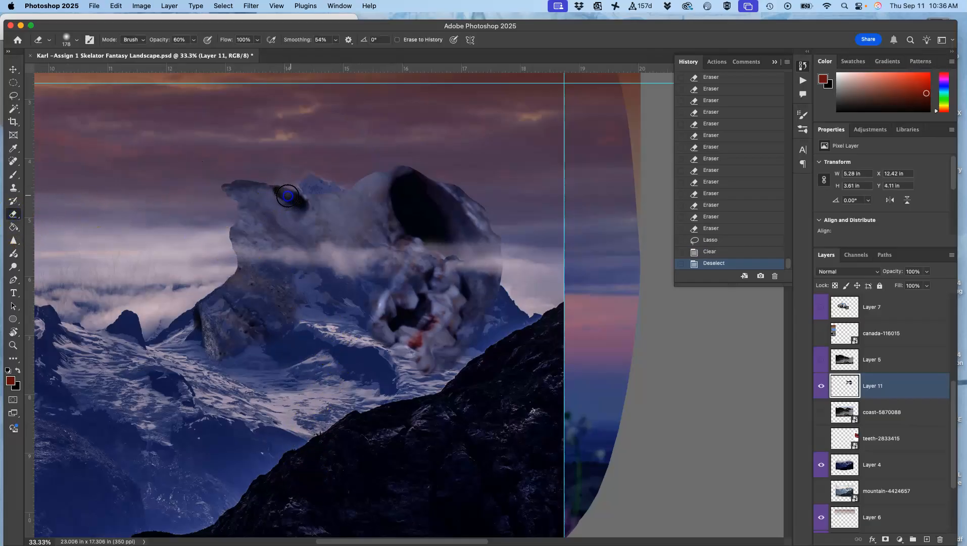
pyautogui.moveTo(284, 196)
pyautogui.mouseDown()
pyautogui.moveTo(298, 194)
pyautogui.moveTo(288, 180)
pyautogui.moveTo(295, 175)
pyautogui.mouseUp()
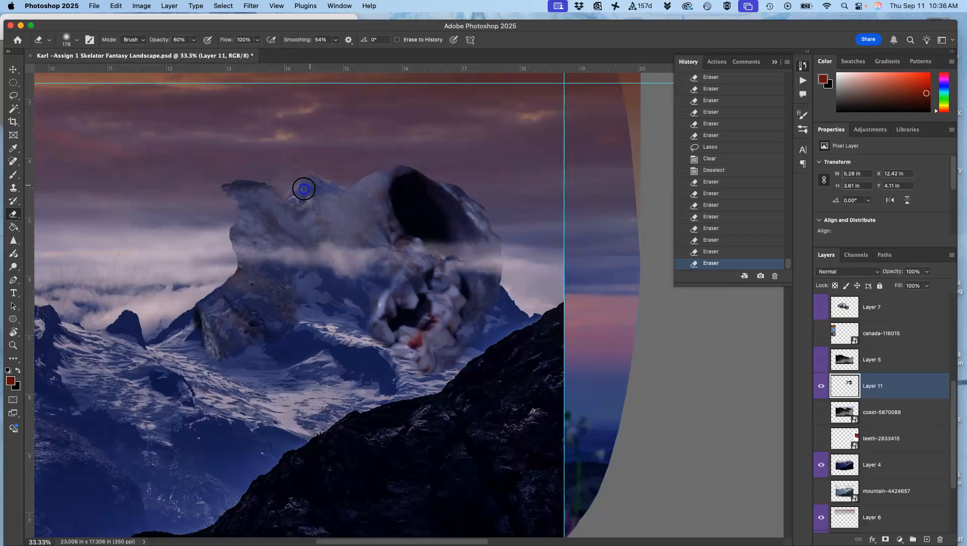
pyautogui.moveTo(311, 197); pyautogui.dragTo(345, 204)
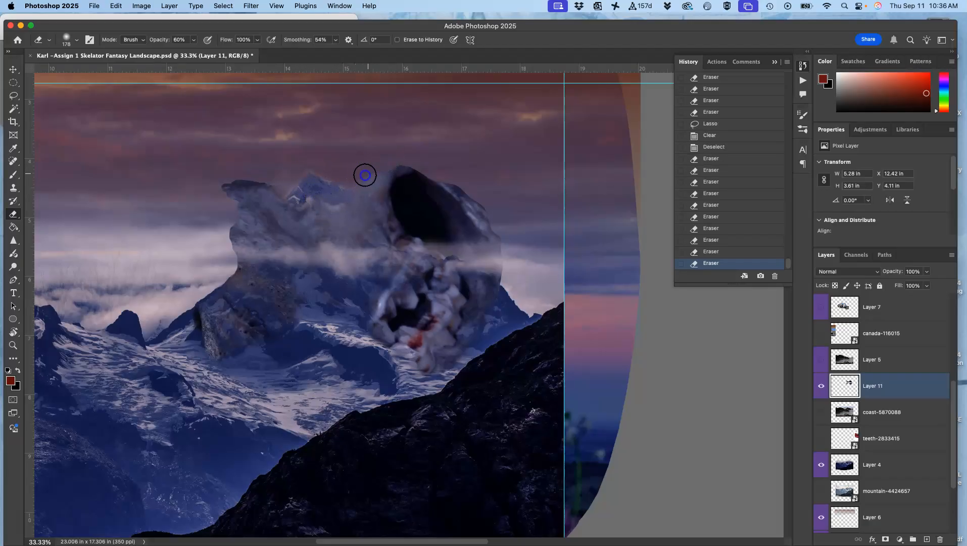
# Step: Erase cloud-like streaks across the skull's dark cavity and bone, and soften the left rock's outer edge
pyautogui.moveTo(429, 224)
pyautogui.mouseDown()
pyautogui.moveTo(464, 249)
pyautogui.moveTo(400, 240)
pyautogui.moveTo(403, 215)
pyautogui.moveTo(394, 215)
pyautogui.moveTo(419, 203)
pyautogui.moveTo(460, 236)
pyautogui.moveTo(446, 212)
pyautogui.moveTo(420, 208)
pyautogui.moveTo(394, 241)
pyautogui.moveTo(365, 255)
pyautogui.moveTo(345, 238)
pyautogui.moveTo(397, 256)
pyautogui.moveTo(453, 240)
pyautogui.moveTo(488, 257)
pyautogui.moveTo(420, 246)
pyautogui.moveTo(325, 271)
pyautogui.moveTo(322, 240)
pyautogui.moveTo(310, 228)
pyautogui.moveTo(276, 228)
pyautogui.moveTo(222, 254)
pyautogui.mouseUp()
pyautogui.moveTo(275, 323)
pyautogui.mouseDown()
pyautogui.moveTo(416, 295)
pyautogui.moveTo(409, 273)
pyautogui.mouseUp()
pyautogui.moveTo(227, 268)
pyautogui.mouseDown()
pyautogui.moveTo(194, 315)
pyautogui.moveTo(200, 305)
pyautogui.mouseUp()
pyautogui.moveTo(200, 304); pyautogui.dragTo(192, 330)
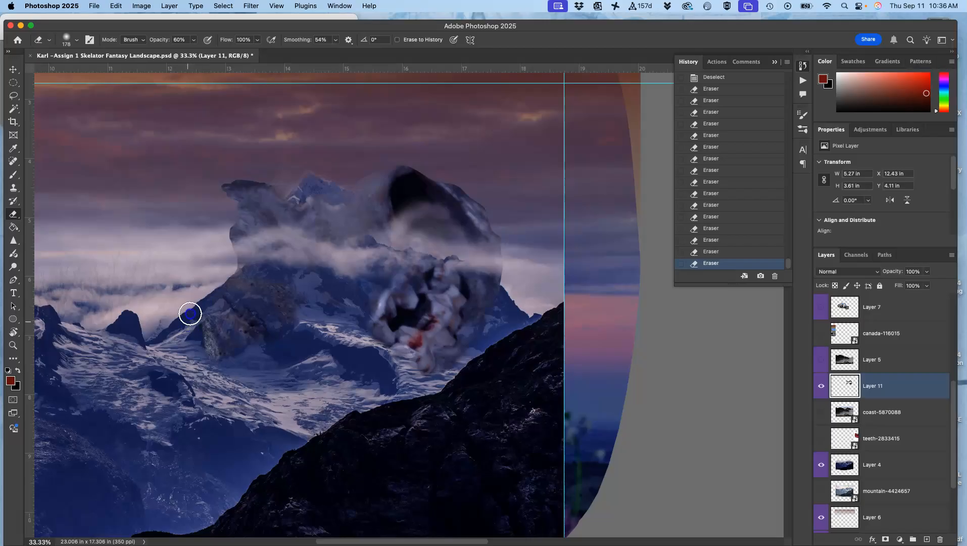
# Step: Compare the composite with Layer 11 hidden and shown, and erase two small spots at the left rock's base
pyautogui.press('super+minus')
pyautogui.press('super+minus')
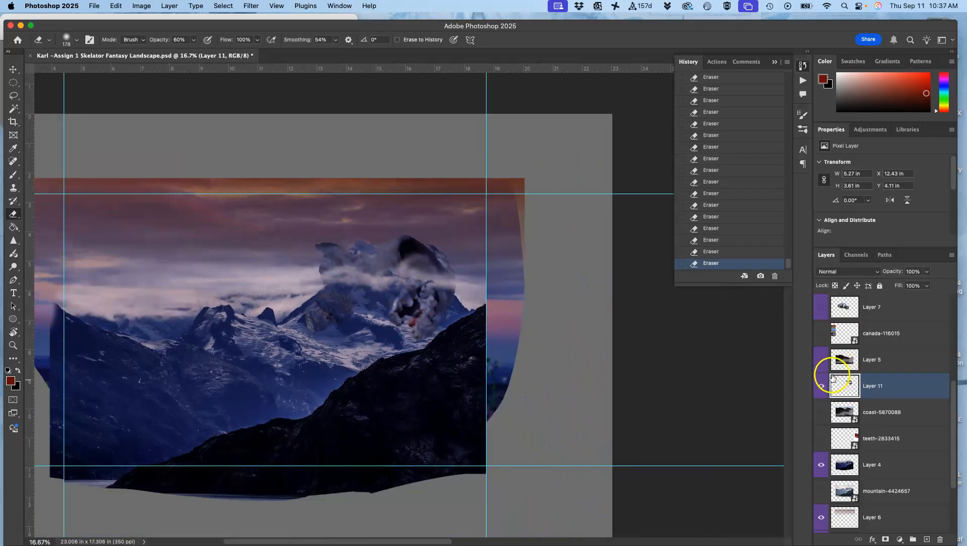
pyautogui.click(820, 386)
pyautogui.click(820, 387)
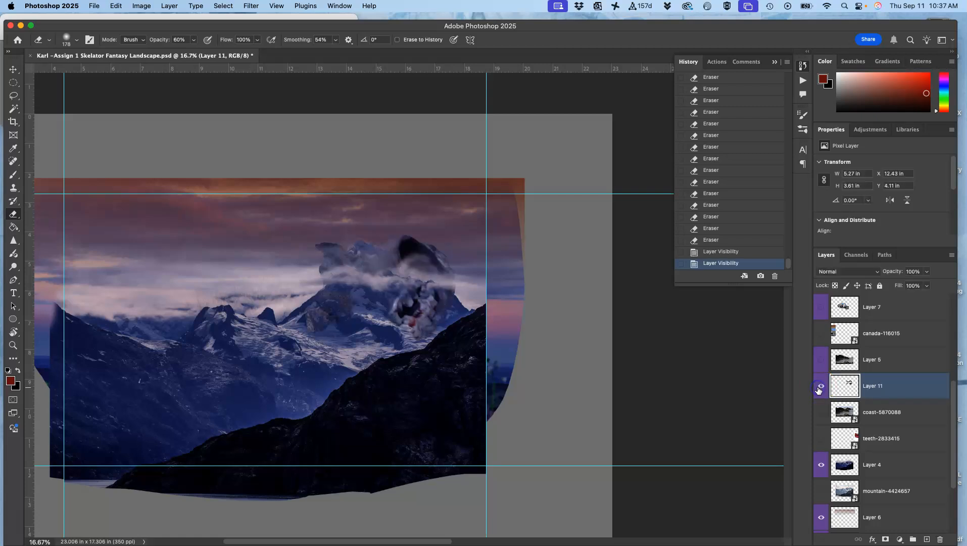
pyautogui.click(820, 386)
pyautogui.click(820, 387)
pyautogui.click(332, 354)
pyautogui.click(338, 333)
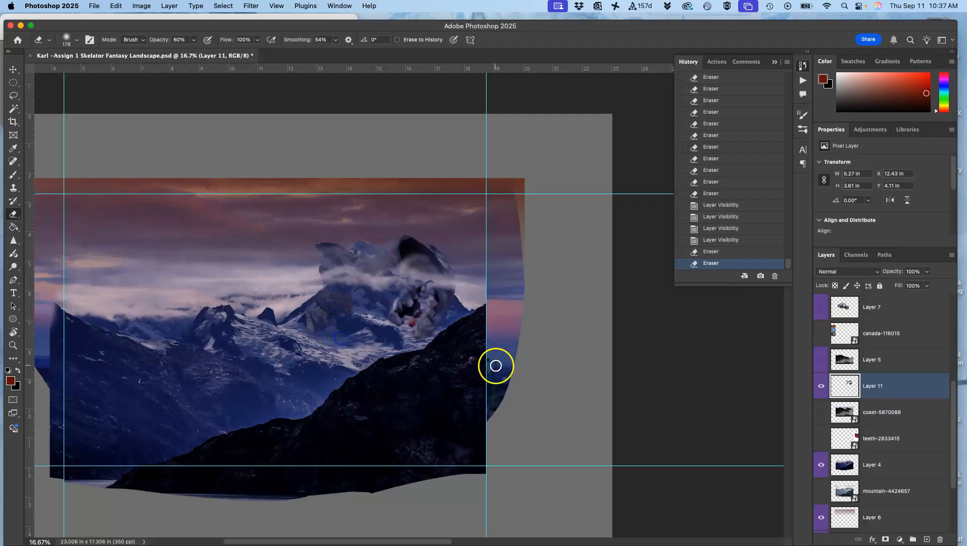
# Step: Apply a Levels adjustment to Layer 11 with the midtone input at 1 and the white output level at 248
pyautogui.click(141, 5)
pyautogui.moveTo(155, 35)
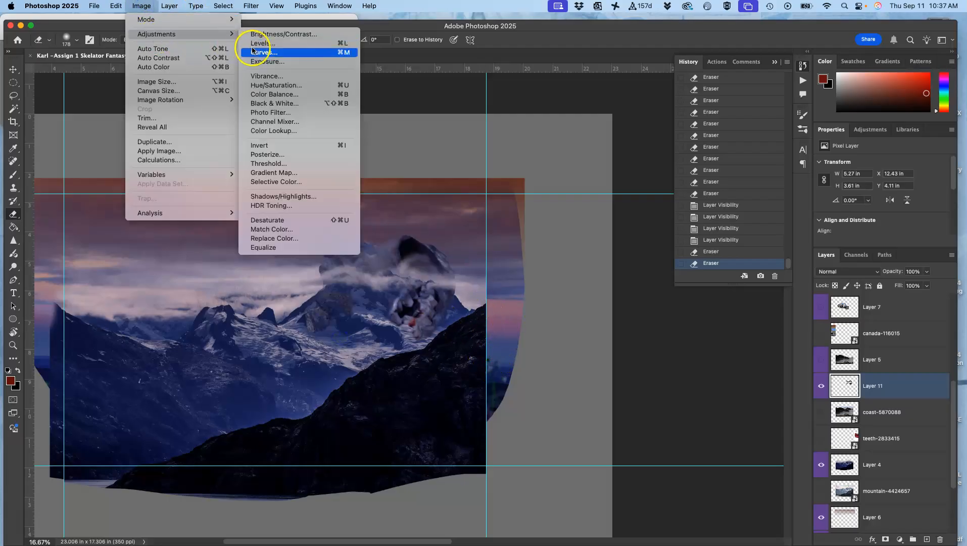
pyautogui.click(272, 43)
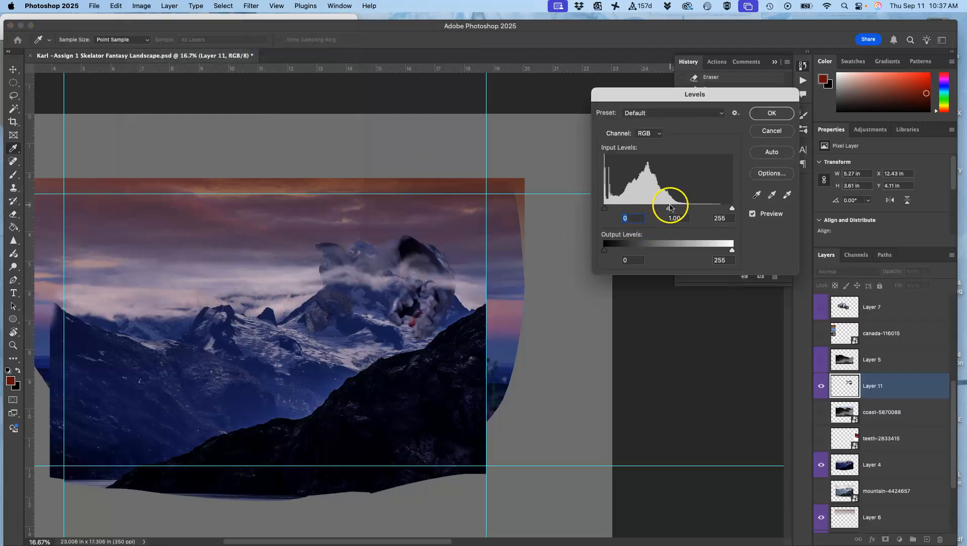
pyautogui.moveTo(669, 211)
pyautogui.mouseDown()
pyautogui.moveTo(682, 211)
pyautogui.moveTo(646, 212)
pyautogui.moveTo(668, 212)
pyautogui.mouseUp()
pyautogui.moveTo(670, 210); pyautogui.dragTo(668, 210)
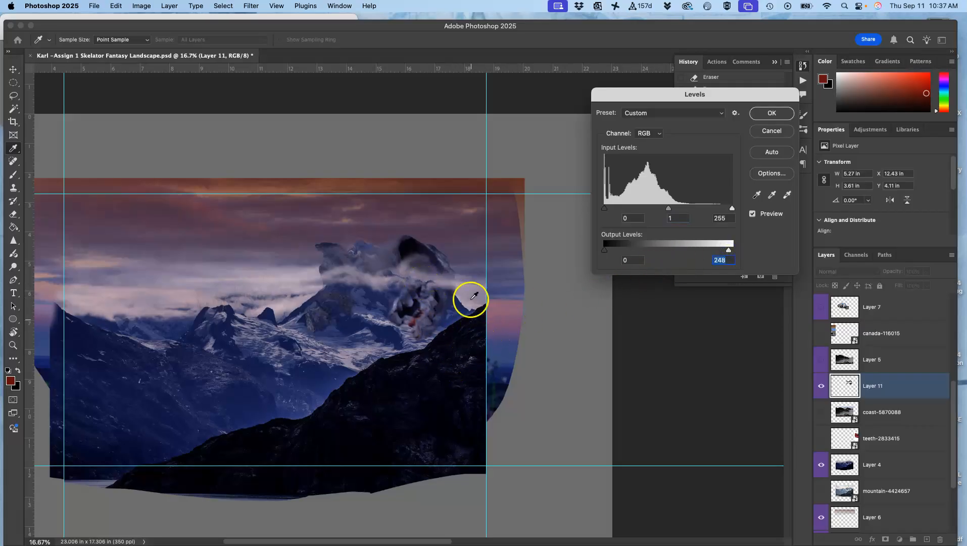
pyautogui.click(777, 113)
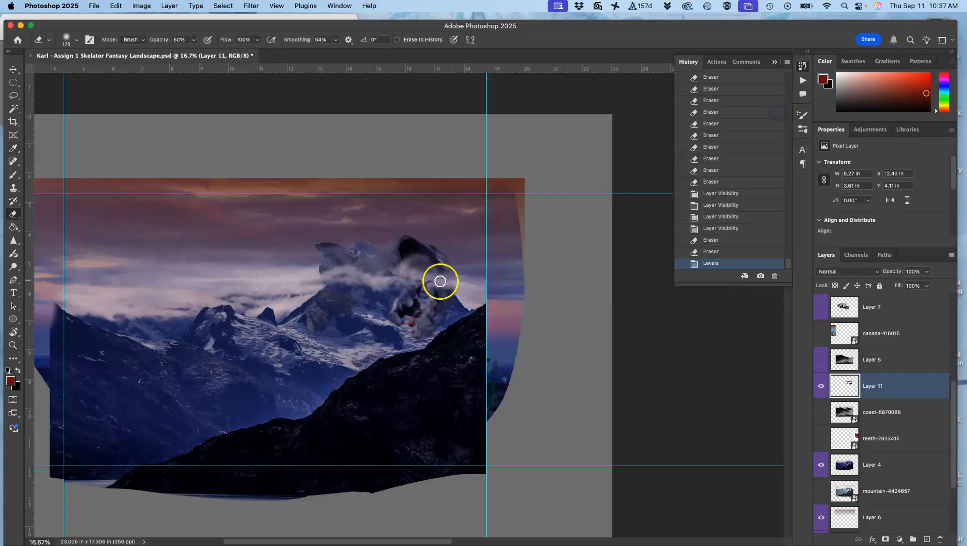
# Step: Select the skull's black upper cavity with the Magic Wand and refine the selection in Select and Mask with 2.7 px feather and +70% shift edge
pyautogui.press('super+equal')
pyautogui.press('super+equal')
pyautogui.press('super+equal')
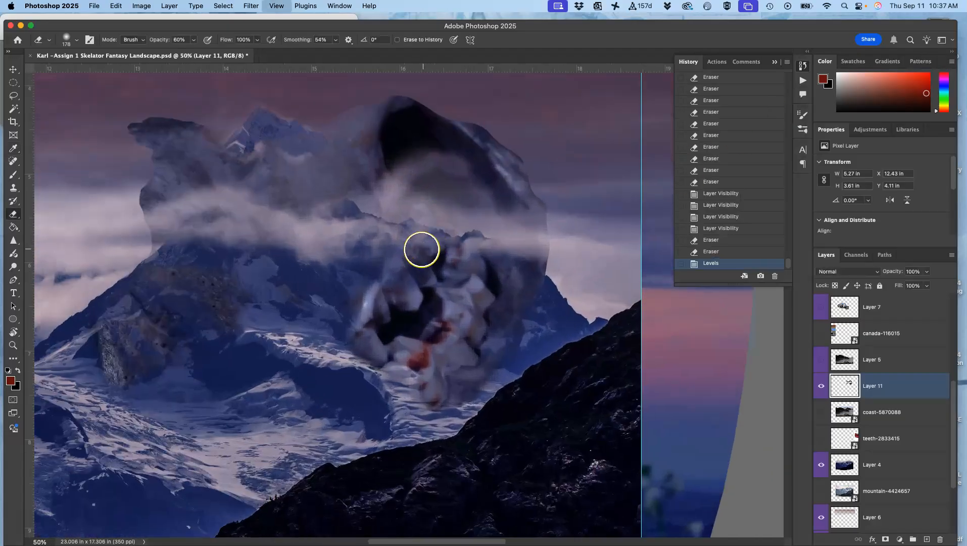
pyautogui.click(13, 108)
pyautogui.click(402, 135)
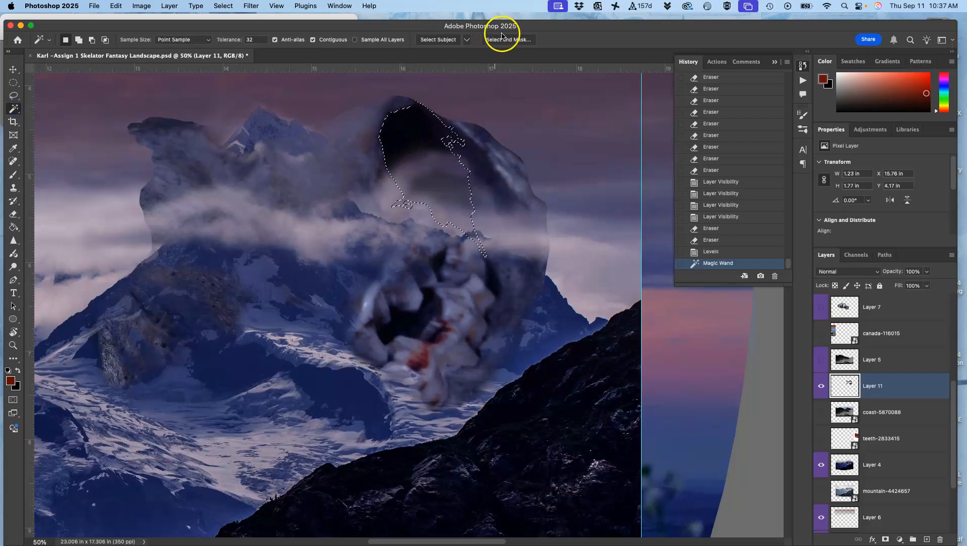
pyautogui.press('alt+super+r')
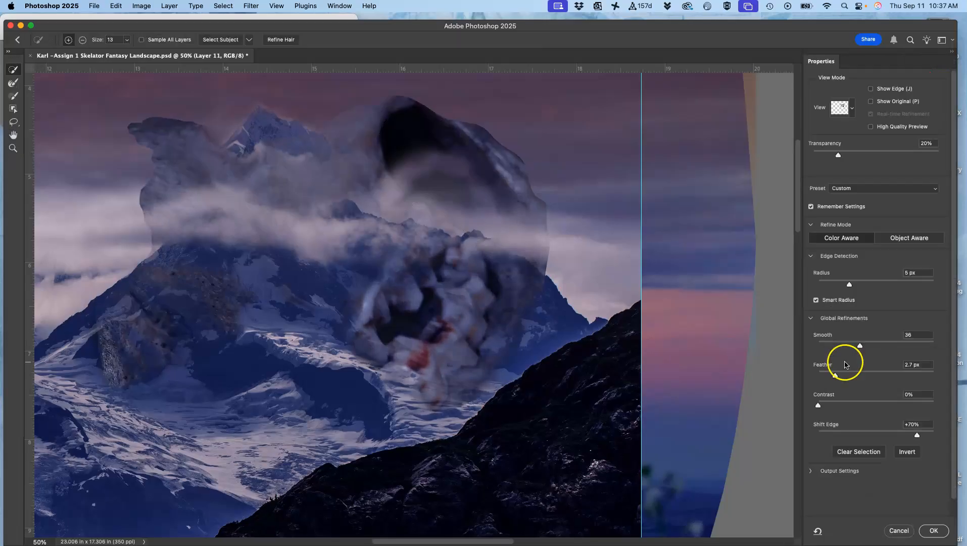
pyautogui.click(932, 530)
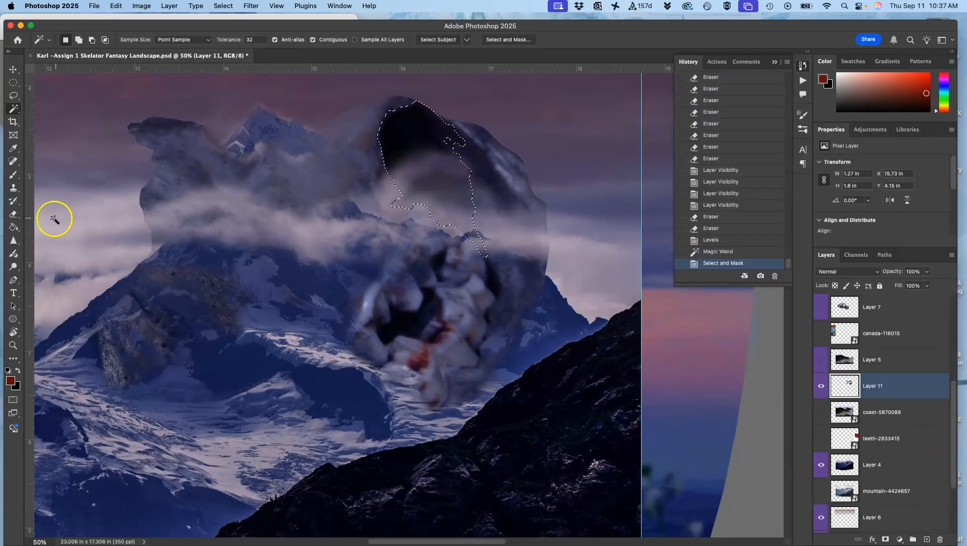
# Step: Fade the selected black cavity with the eraser at 24% opacity, and deselect
pyautogui.click(13, 214)
pyautogui.click(193, 40)
pyautogui.click(359, 144)
pyautogui.moveTo(402, 119)
pyautogui.mouseDown()
pyautogui.moveTo(452, 97)
pyautogui.moveTo(403, 151)
pyautogui.moveTo(409, 176)
pyautogui.moveTo(377, 195)
pyautogui.moveTo(440, 95)
pyautogui.moveTo(385, 135)
pyautogui.moveTo(433, 94)
pyautogui.mouseUp()
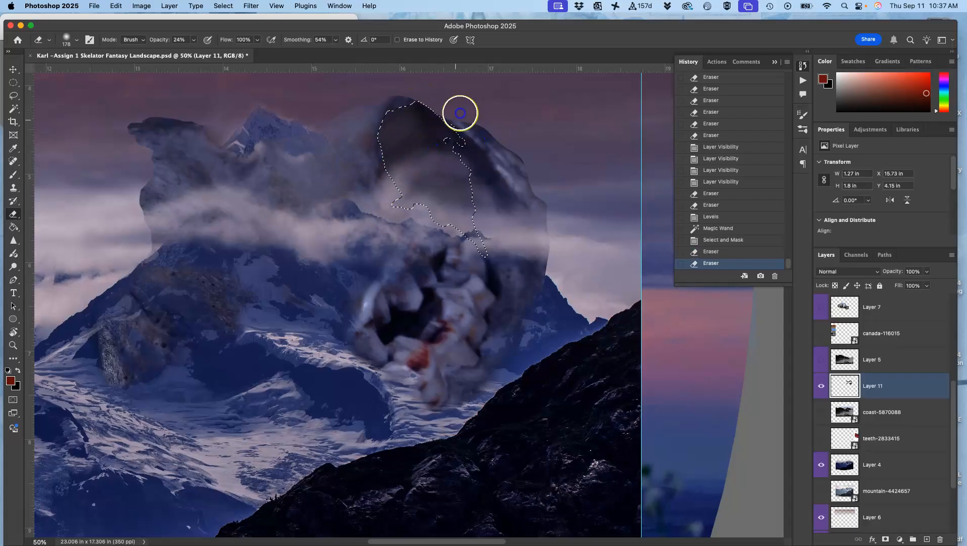
pyautogui.moveTo(458, 172)
pyautogui.mouseDown()
pyautogui.moveTo(402, 111)
pyautogui.moveTo(440, 190)
pyautogui.mouseUp()
pyautogui.press('super+d')
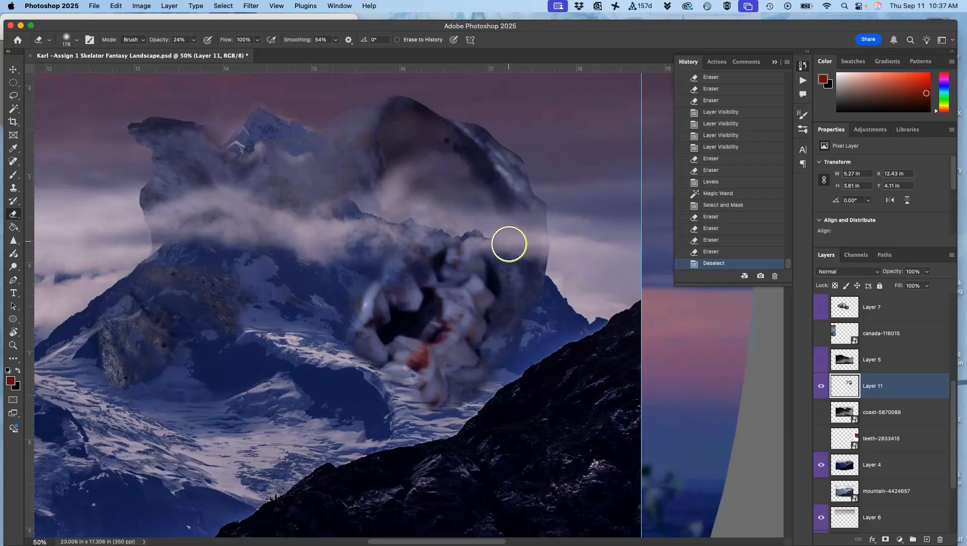
# Step: Soften the dark rim around the skull's upper cavity and down its outer bone with light eraser strokes at 24% opacity
pyautogui.click(462, 150)
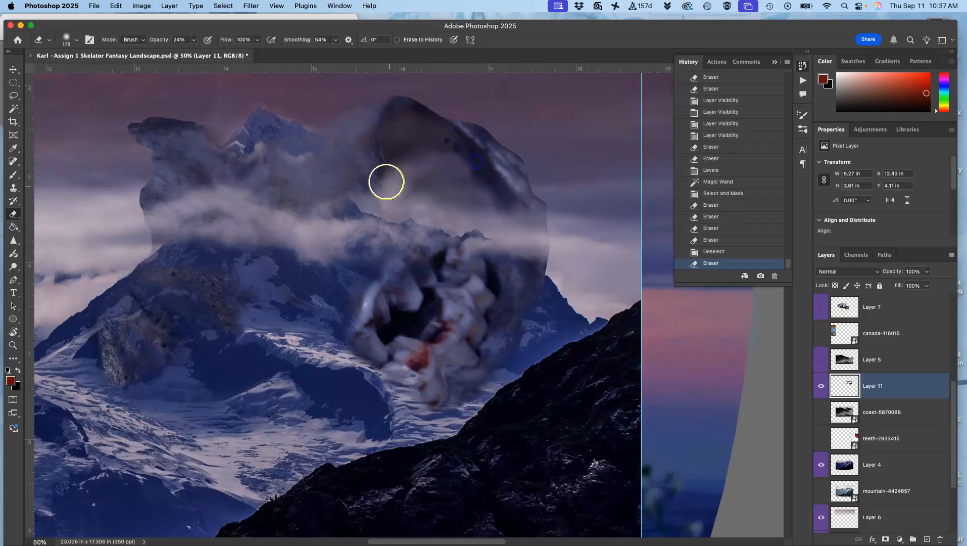
pyautogui.moveTo(381, 168); pyautogui.dragTo(375, 130)
pyautogui.click(409, 105)
pyautogui.click(442, 135)
pyautogui.click(448, 140)
pyautogui.click(466, 159)
pyautogui.click(479, 173)
pyautogui.click(511, 209)
pyautogui.click(499, 196)
pyautogui.click(504, 205)
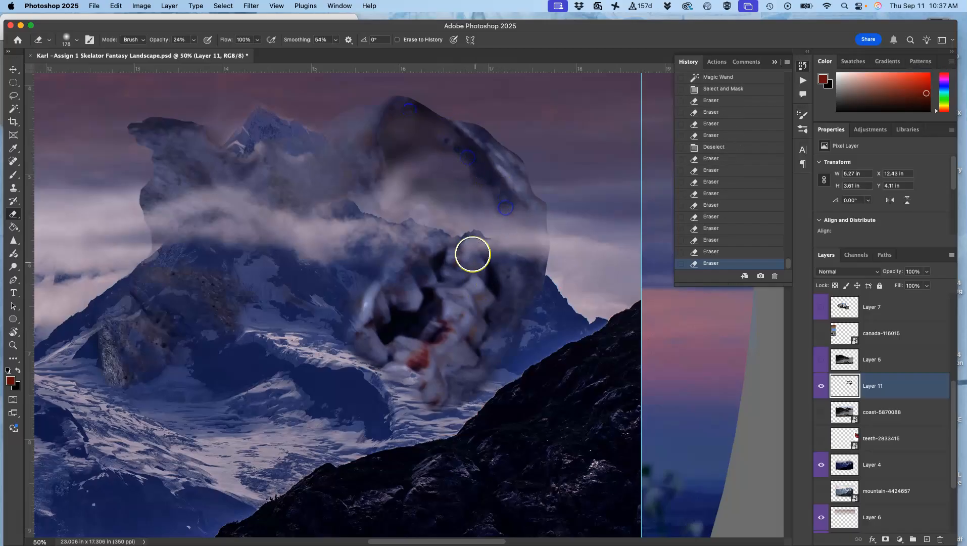
# Step: Lightly erase the bone along the cloud band above the teeth and beside the background mountain peak
pyautogui.click(416, 224)
pyautogui.click(390, 218)
pyautogui.click(382, 214)
pyautogui.click(371, 211)
pyautogui.click(365, 209)
pyautogui.click(358, 201)
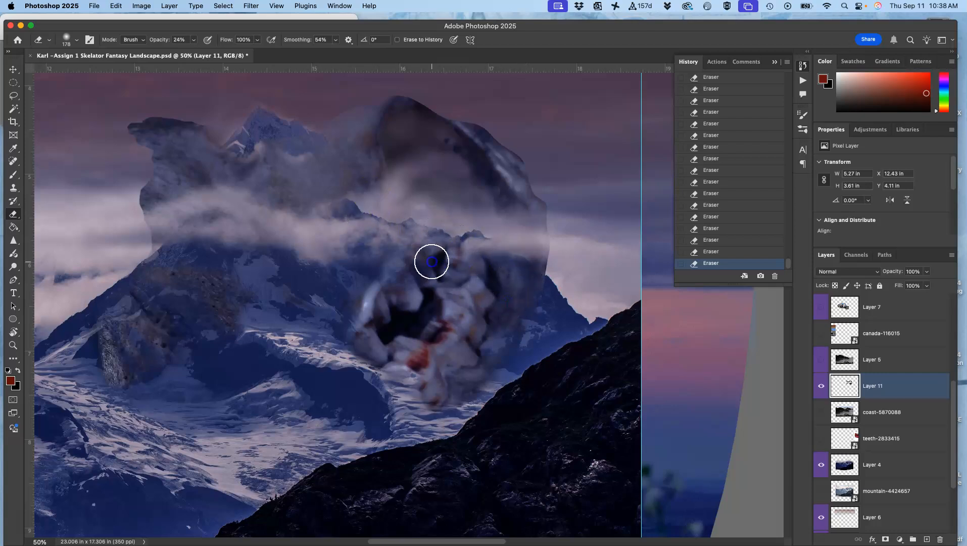
pyautogui.click(234, 140)
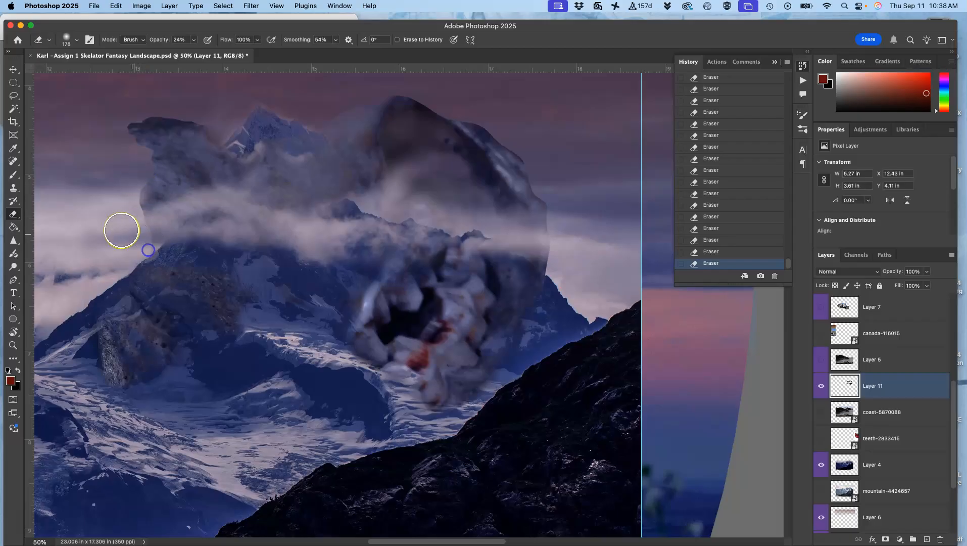
# Step: Select the empty area around the skull with the Magic Wand, refine it in Select and Mask, clear the skull's edges three times, and deselect
pyautogui.click(14, 108)
pyautogui.click(129, 303)
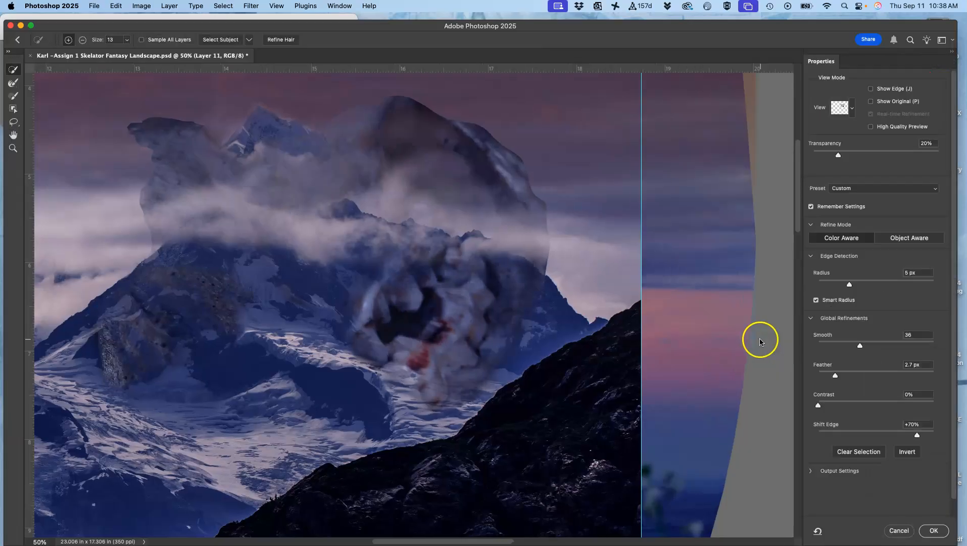
pyautogui.click(933, 530)
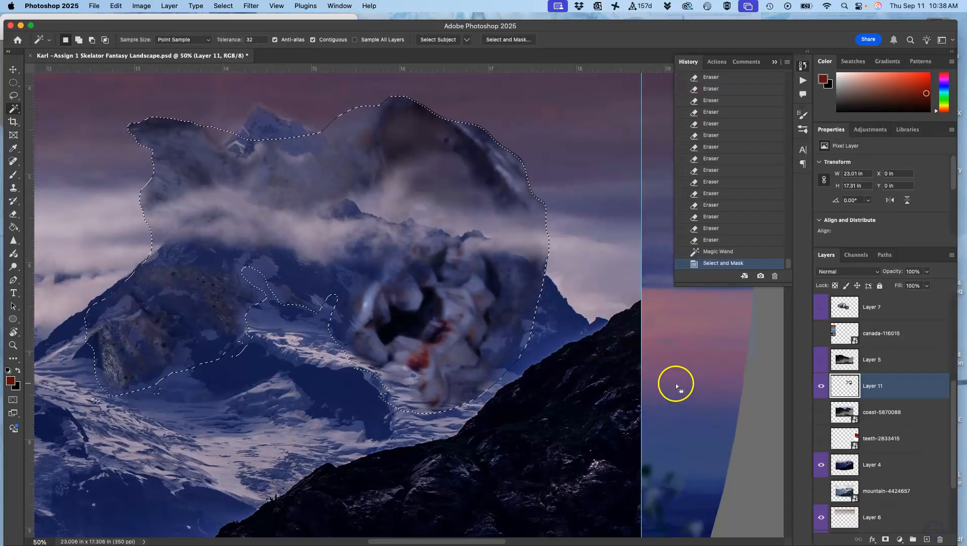
pyautogui.press('BackSpace')
pyautogui.press('BackSpace')
pyautogui.press('BackSpace')
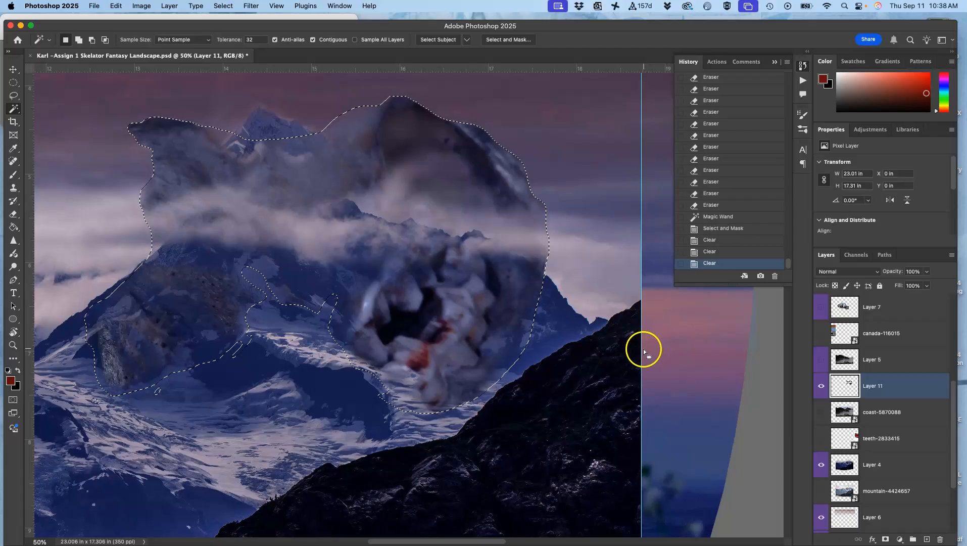
pyautogui.press('super+d')
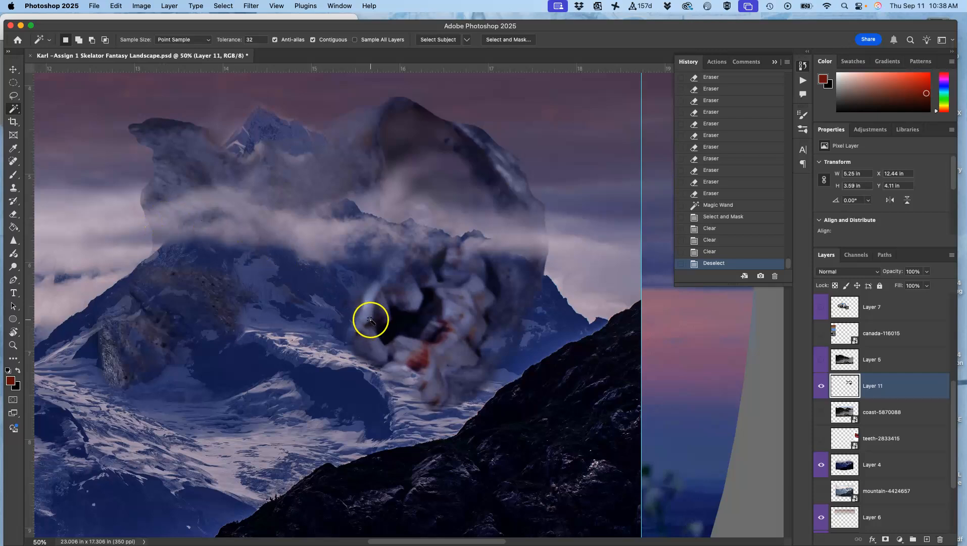
# Step: View the whole composite and compare it with Layer 4 hidden and shown
pyautogui.press('super+minus')
pyautogui.press('super+minus')
pyautogui.press('super+minus')
pyautogui.moveTo(479, 304); pyautogui.dragTo(587, 307)
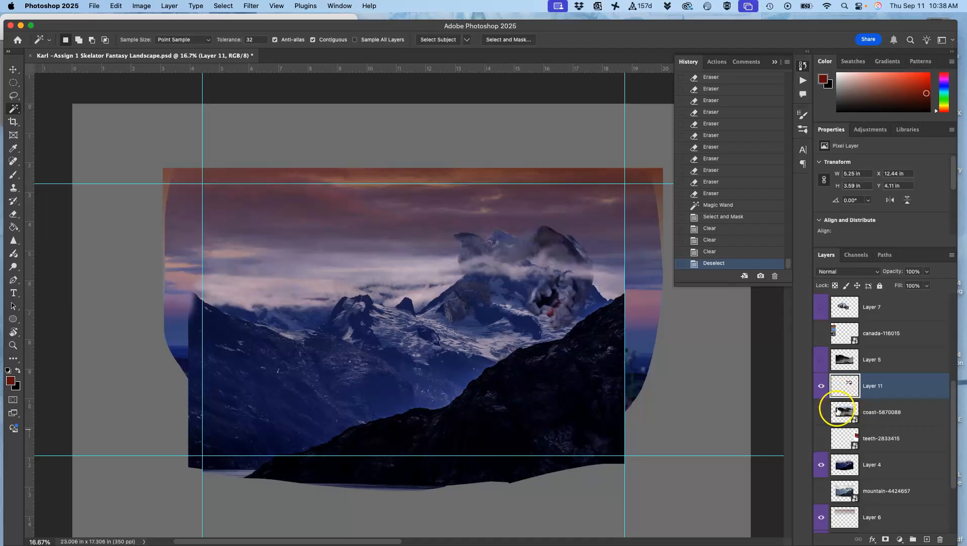
pyautogui.click(821, 464)
pyautogui.click(821, 464)
# Step: Erase the background mountain peak showing above the skull from Layer 4 with the eraser at 100% opacity
pyautogui.click(859, 459)
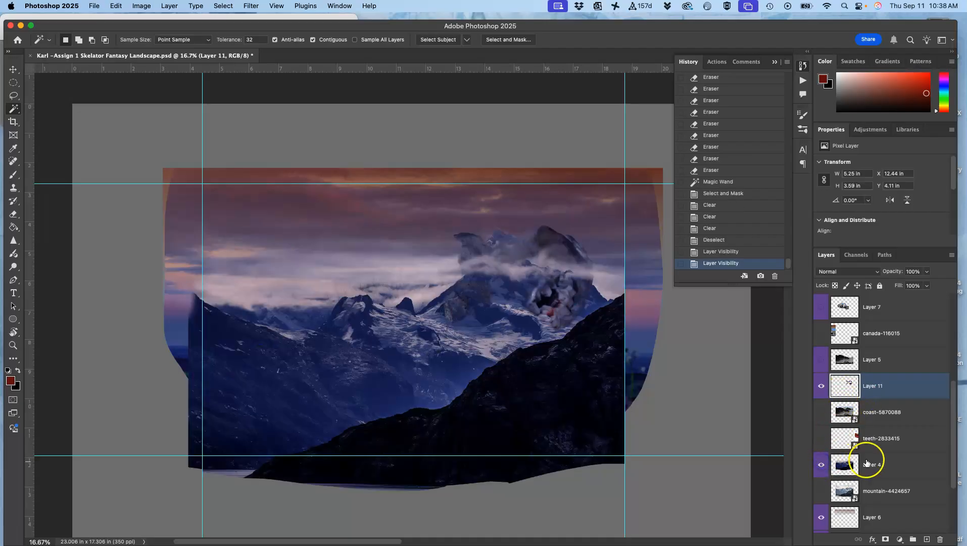
pyautogui.press('super+equal')
pyautogui.press('super+equal')
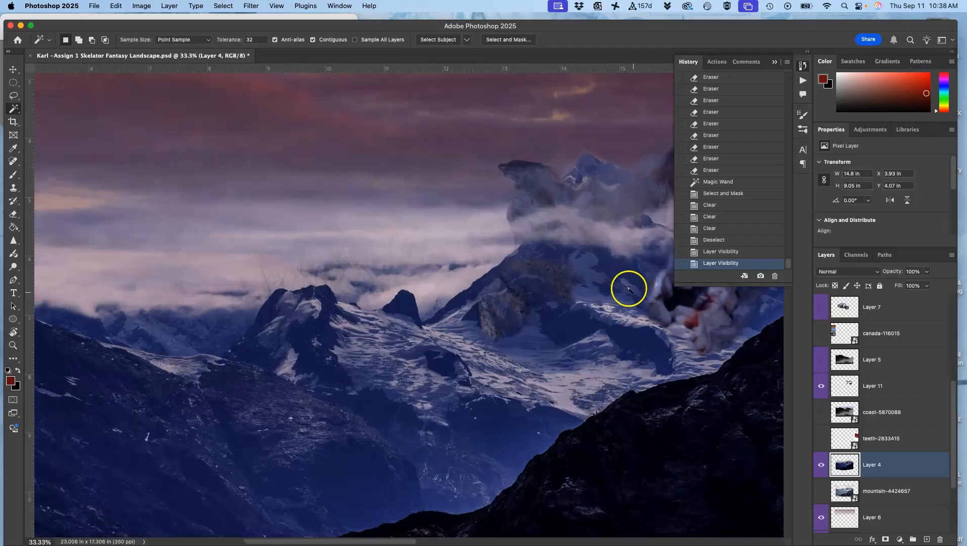
pyautogui.moveTo(579, 253); pyautogui.dragTo(471, 268)
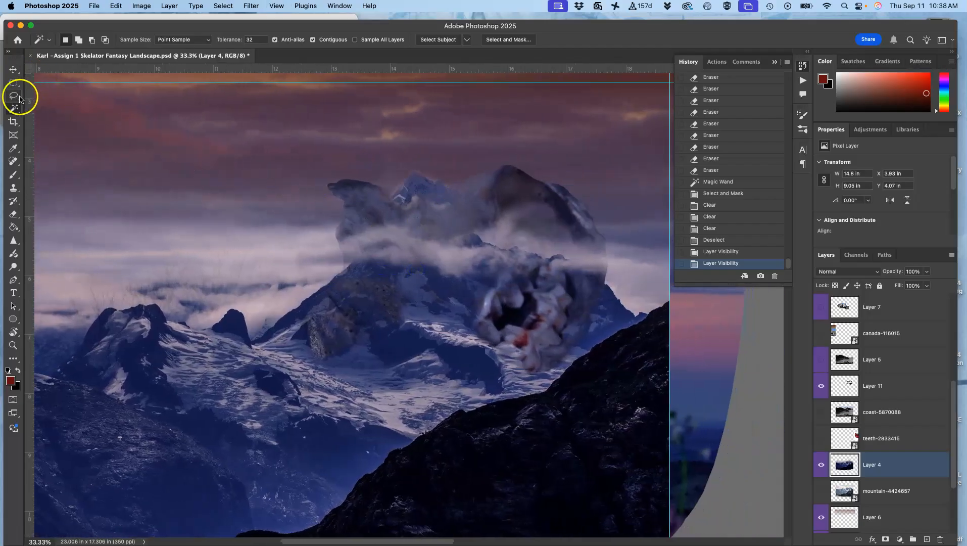
pyautogui.click(13, 214)
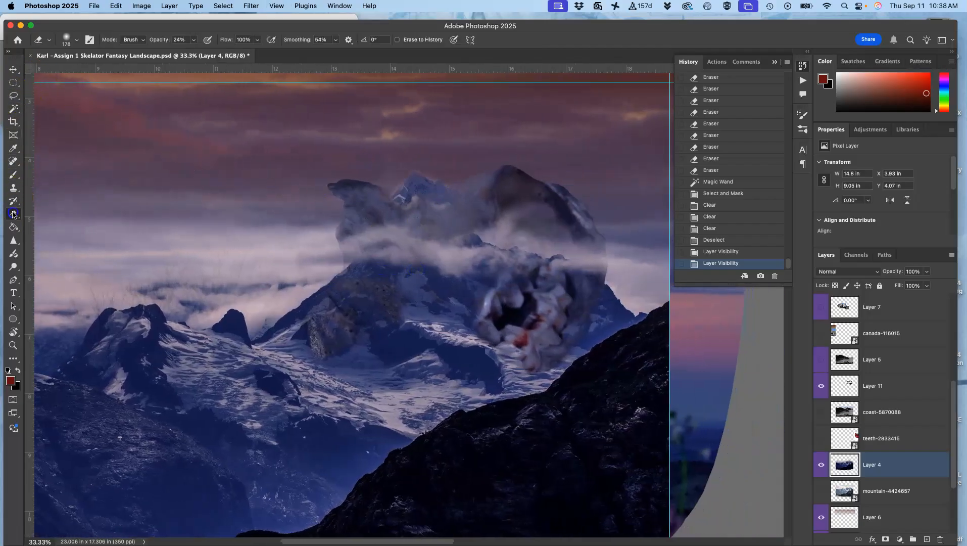
pyautogui.click(194, 43)
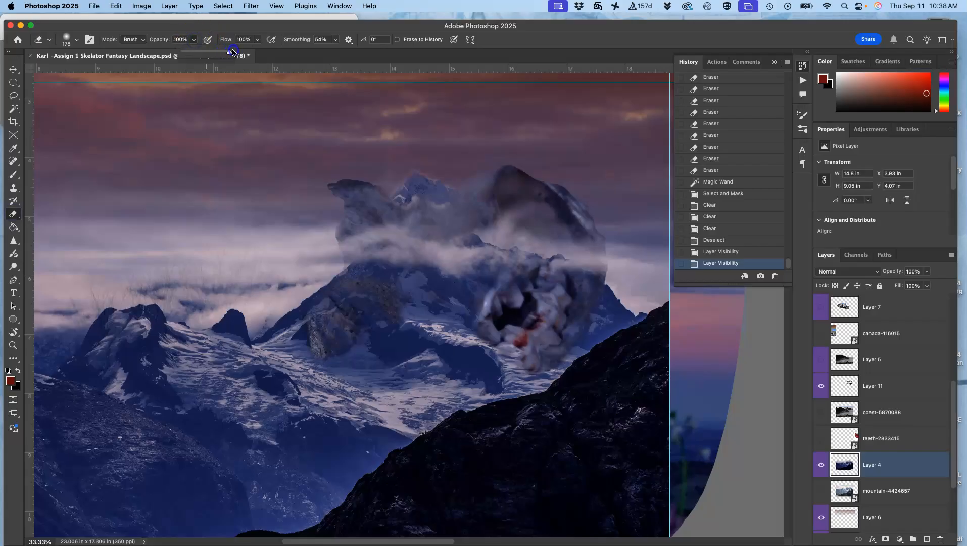
pyautogui.click(397, 183)
pyautogui.moveTo(413, 178); pyautogui.dragTo(399, 188)
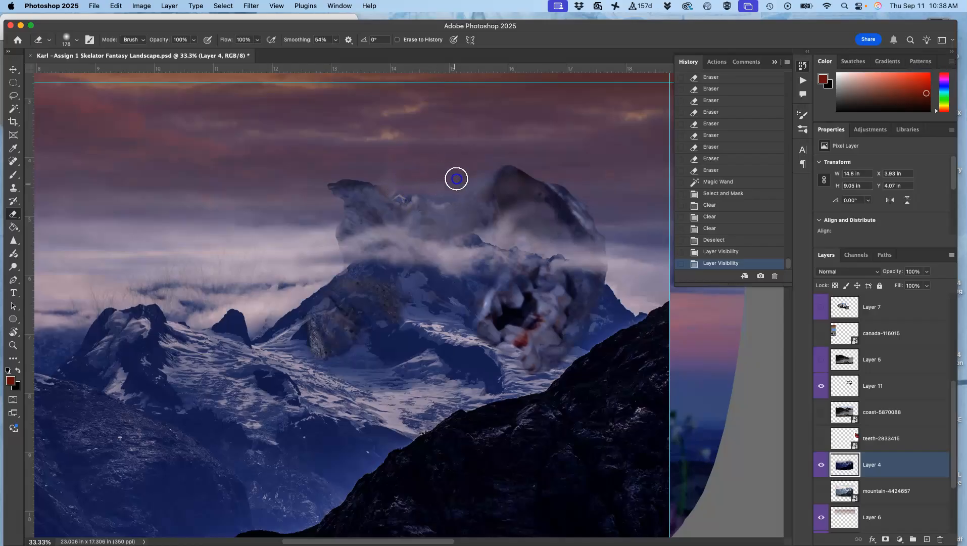
pyautogui.moveTo(465, 182)
pyautogui.mouseDown()
pyautogui.moveTo(431, 194)
pyautogui.moveTo(391, 191)
pyautogui.moveTo(400, 179)
pyautogui.moveTo(434, 194)
pyautogui.mouseUp()
pyautogui.click(451, 196)
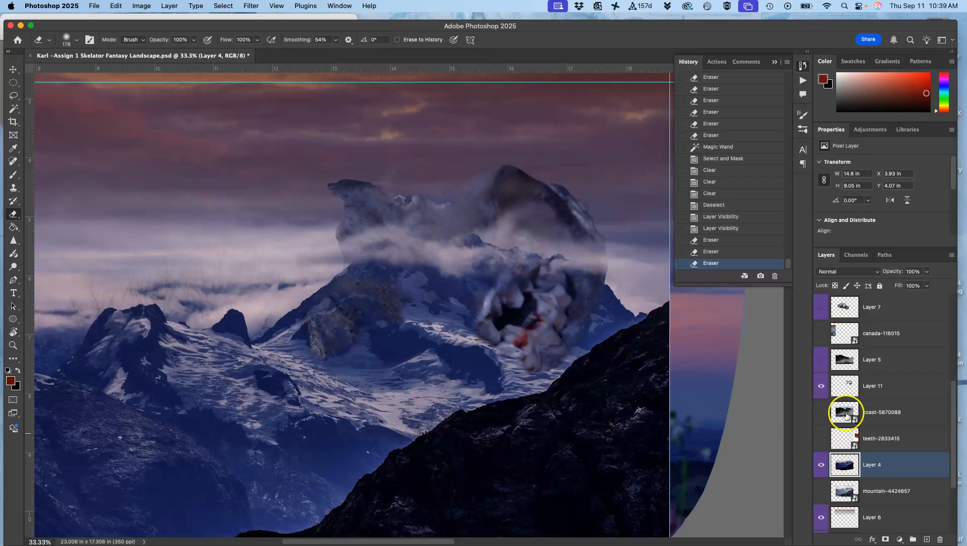
# Step: Erase the hazy remnants along the upper edge of the skull on Layer 11, between its horn and dome
pyautogui.click(854, 387)
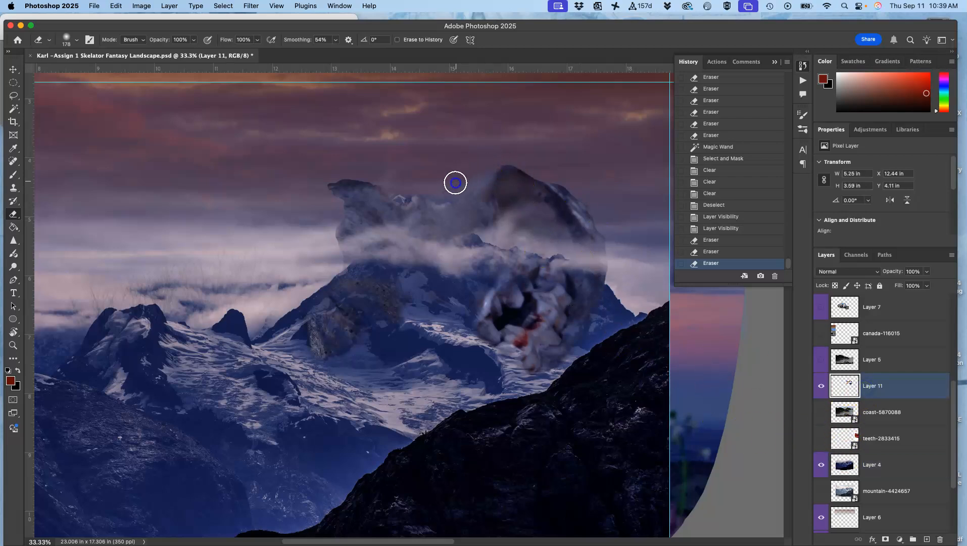
pyautogui.moveTo(475, 167); pyautogui.dragTo(475, 173)
pyautogui.click(406, 182)
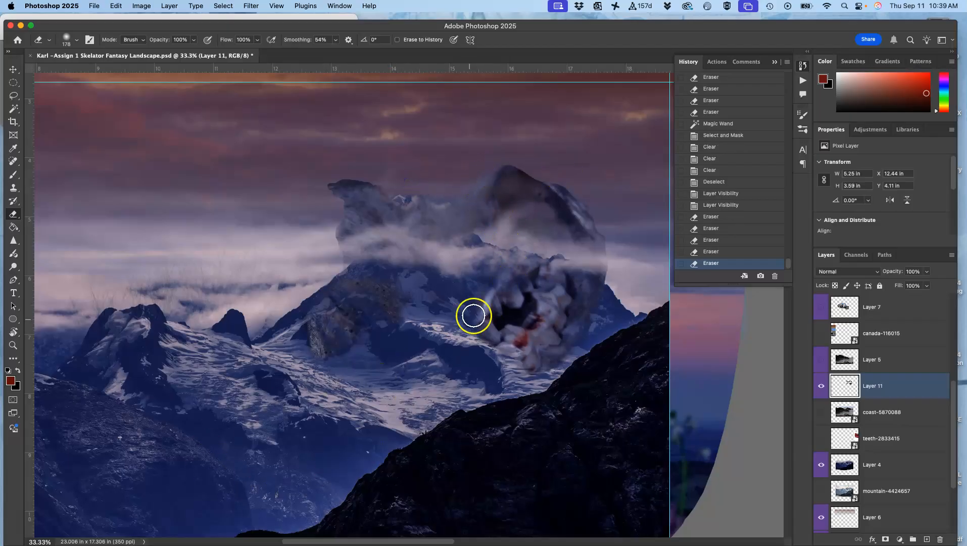
# Step: Undo the full-strength erasing on the teeth, and fade the dark hollow between them with the eraser at 55% opacity
pyautogui.moveTo(505, 345)
pyautogui.mouseDown()
pyautogui.moveTo(501, 334)
pyautogui.moveTo(527, 303)
pyautogui.mouseUp()
pyautogui.press('super+z')
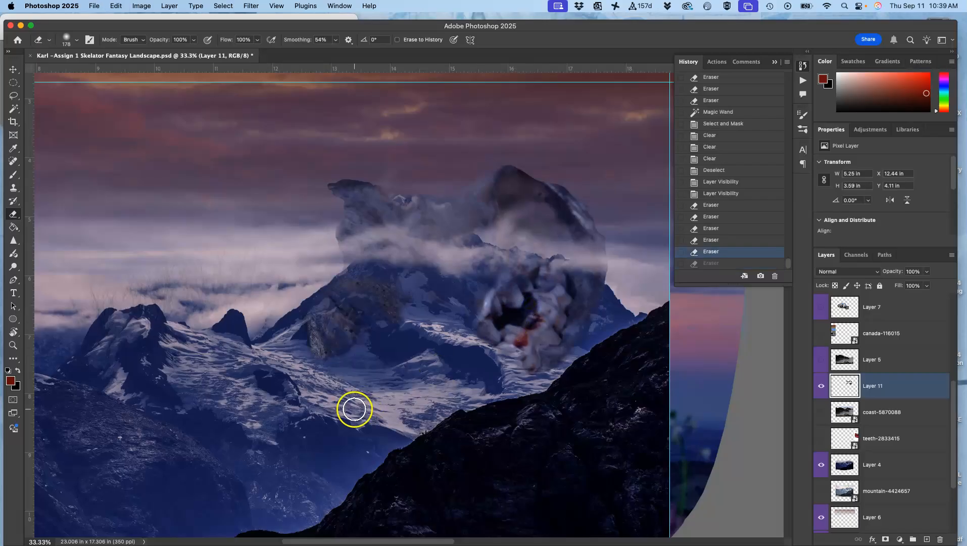
pyautogui.click(193, 40)
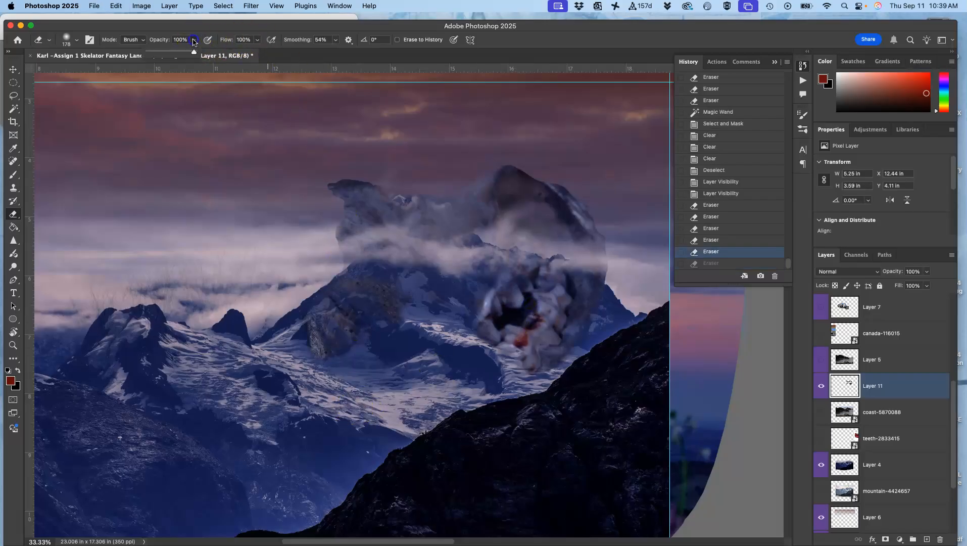
pyautogui.click(499, 325)
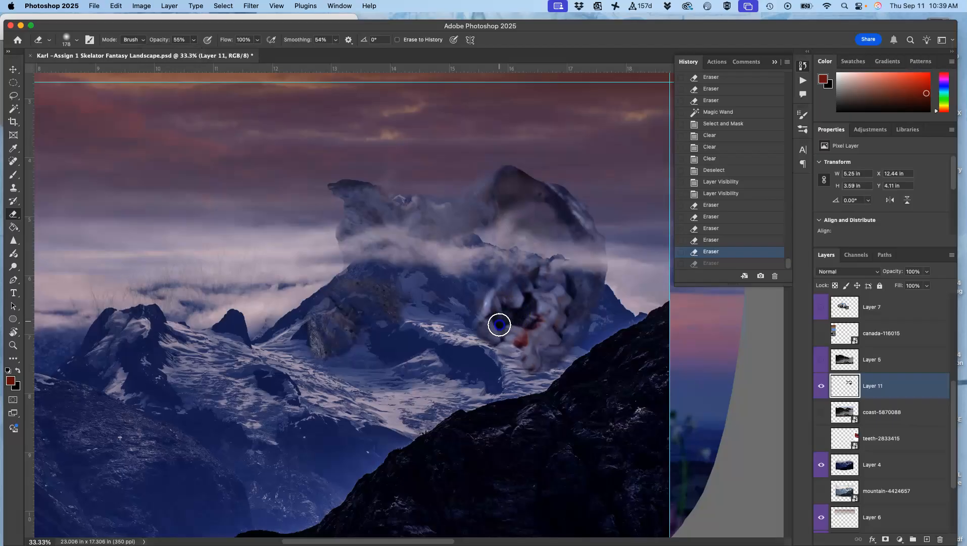
pyautogui.moveTo(517, 316)
pyautogui.mouseDown()
pyautogui.moveTo(524, 302)
pyautogui.moveTo(524, 372)
pyautogui.moveTo(515, 334)
pyautogui.mouseUp()
# Step: View the He-Man reference picture behind the window, and try erasing a small spot on the bone above the teeth
pyautogui.moveTo(78, 26); pyautogui.dragTo(130, 171)
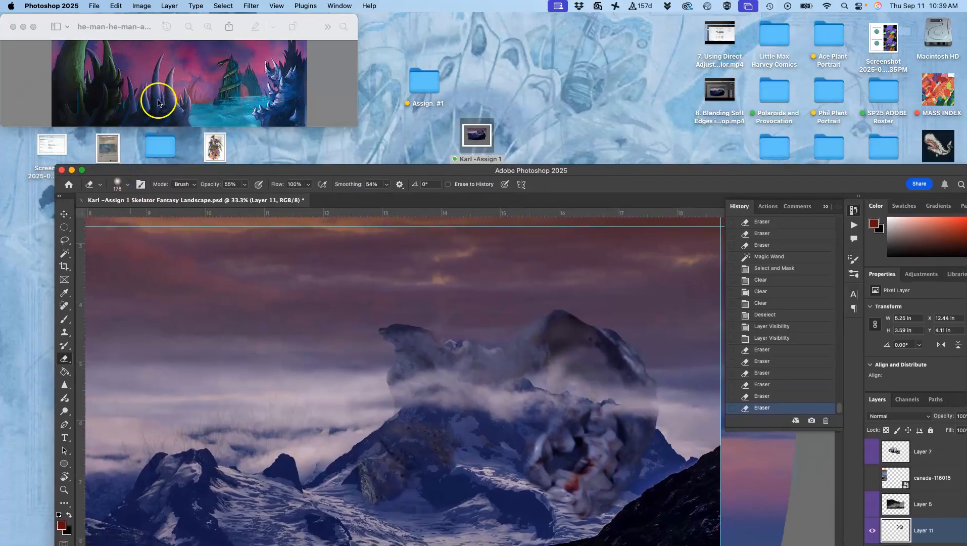
pyautogui.moveTo(356, 172)
pyautogui.mouseDown()
pyautogui.moveTo(339, 40)
pyautogui.moveTo(303, 25)
pyautogui.mouseUp()
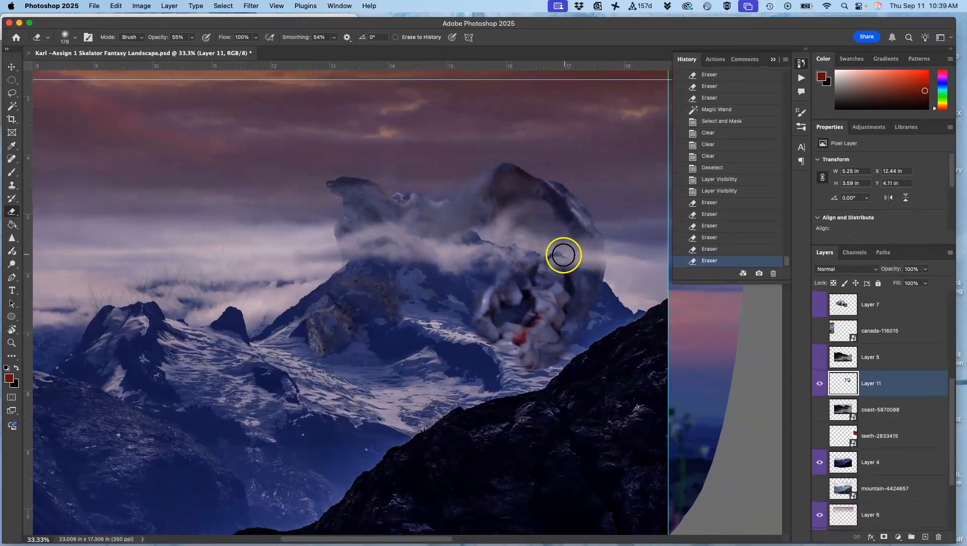
pyautogui.moveTo(549, 254); pyautogui.dragTo(553, 253)
pyautogui.press('super+z')
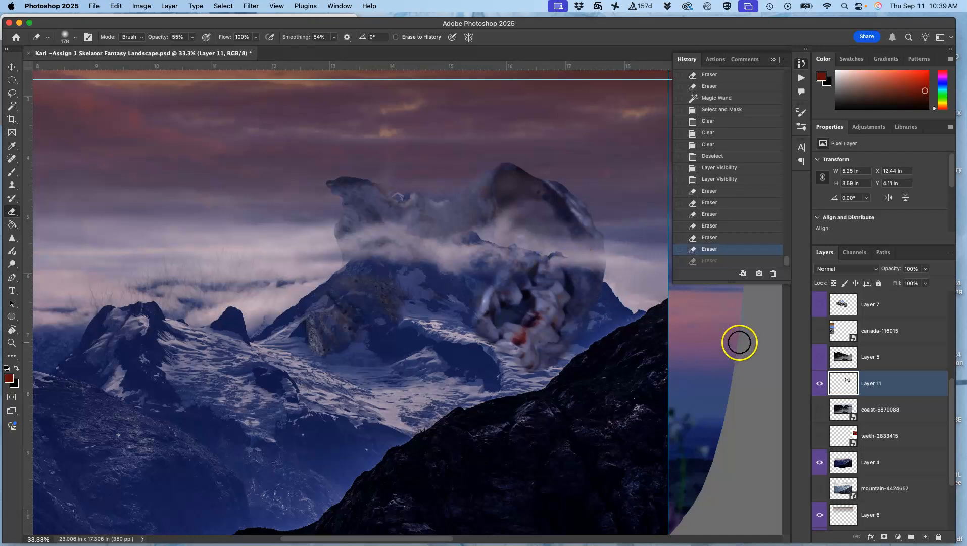
# Step: Compare the composite with Layer 4 hidden and shown, and make Layer 4 the active layer
pyautogui.click(821, 463)
pyautogui.click(820, 463)
pyautogui.click(866, 463)
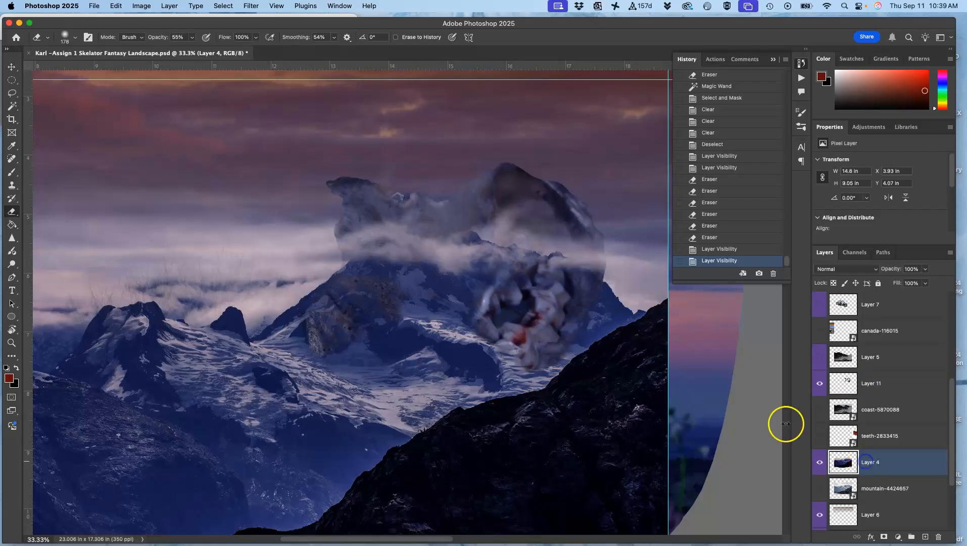
# Step: Examine the skull and teeth area closely and compare it with Layer 4 hidden and shown
pyautogui.press('super+equal')
pyautogui.press('super+equal')
pyautogui.moveTo(587, 263); pyautogui.dragTo(407, 319)
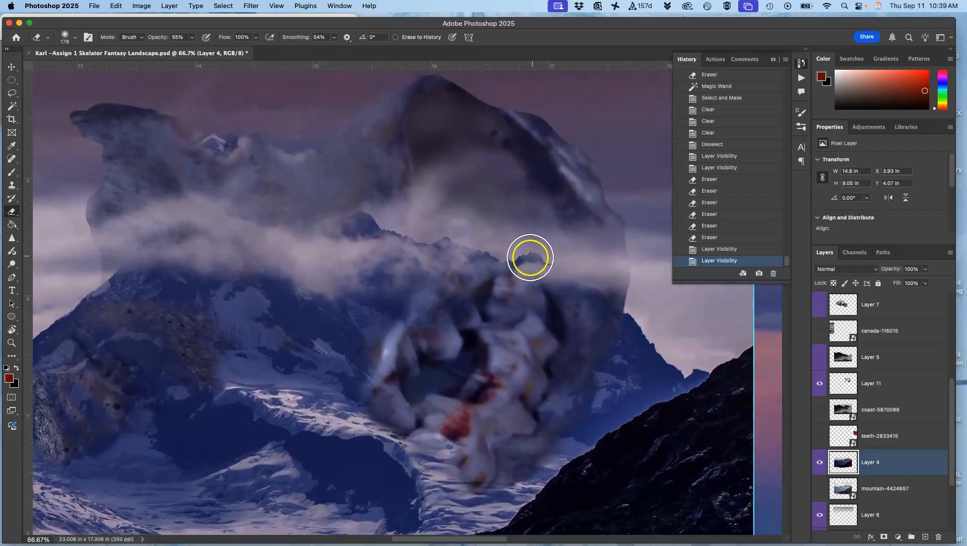
pyautogui.click(820, 463)
pyautogui.click(819, 463)
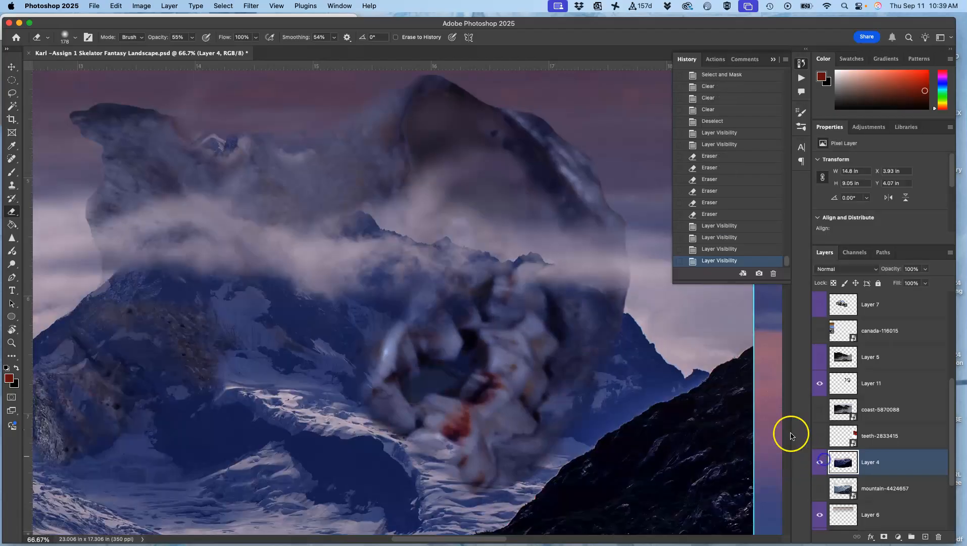
# Step: Set the eraser opacity to 13%, fade Layer 4's mountain ridge from the central peak toward the teeth, and compare the layer hidden and shown
pyautogui.click(192, 37)
pyautogui.click(404, 224)
pyautogui.click(389, 228)
pyautogui.click(407, 232)
pyautogui.click(410, 231)
pyautogui.click(410, 229)
pyautogui.click(428, 235)
pyautogui.click(434, 232)
pyautogui.click(442, 230)
pyautogui.click(450, 235)
pyautogui.click(453, 239)
pyautogui.click(461, 240)
pyautogui.click(455, 239)
pyautogui.click(480, 249)
pyautogui.click(514, 254)
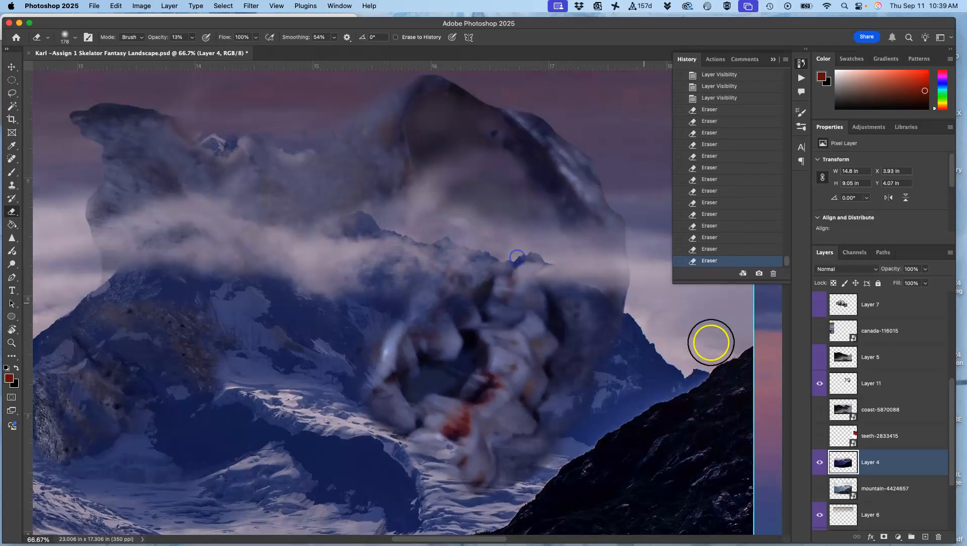
pyautogui.click(820, 463)
pyautogui.click(821, 464)
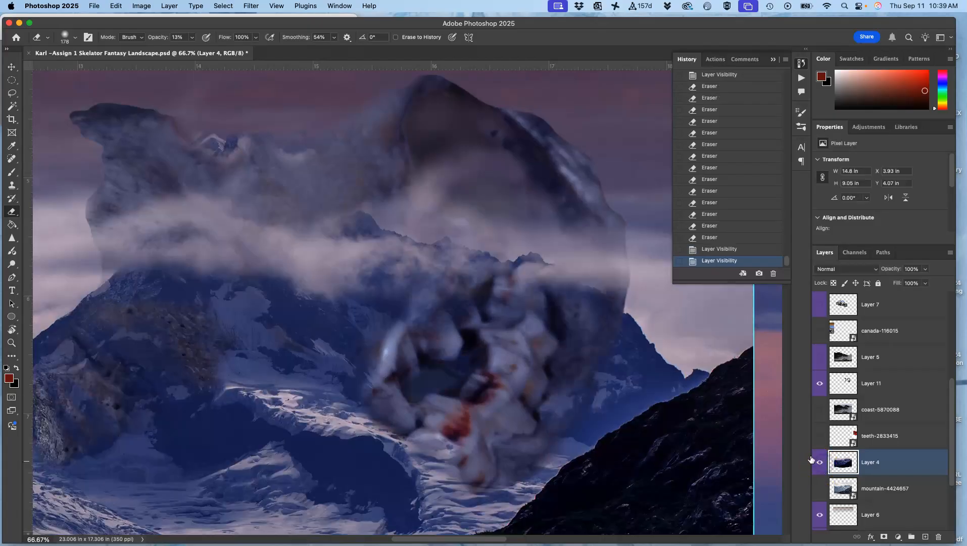
# Step: Continue fading Layer 4's ridge line directly above the teeth and back along to the central peak with the 13% eraser
pyautogui.click(513, 267)
pyautogui.click(515, 264)
pyautogui.click(520, 265)
pyautogui.click(536, 257)
pyautogui.click(529, 259)
pyautogui.click(498, 265)
pyautogui.click(517, 257)
pyautogui.click(529, 258)
pyautogui.click(536, 262)
pyautogui.click(523, 263)
pyautogui.click(526, 261)
pyautogui.click(550, 262)
pyautogui.click(559, 263)
pyautogui.click(529, 259)
pyautogui.click(510, 254)
pyautogui.moveTo(478, 257); pyautogui.dragTo(440, 242)
pyautogui.moveTo(432, 245)
pyautogui.mouseDown()
pyautogui.moveTo(367, 231)
pyautogui.moveTo(401, 231)
pyautogui.moveTo(400, 240)
pyautogui.moveTo(408, 216)
pyautogui.moveTo(436, 218)
pyautogui.moveTo(483, 249)
pyautogui.moveTo(399, 227)
pyautogui.mouseUp()
pyautogui.moveTo(404, 230)
pyautogui.mouseDown()
pyautogui.moveTo(421, 244)
pyautogui.moveTo(353, 213)
pyautogui.moveTo(352, 239)
pyautogui.moveTo(508, 244)
pyautogui.moveTo(572, 316)
pyautogui.moveTo(418, 237)
pyautogui.moveTo(449, 201)
pyautogui.moveTo(394, 172)
pyautogui.moveTo(339, 200)
pyautogui.moveTo(243, 212)
pyautogui.moveTo(487, 330)
pyautogui.moveTo(508, 300)
pyautogui.moveTo(501, 268)
pyautogui.moveTo(397, 261)
pyautogui.moveTo(286, 280)
pyautogui.moveTo(158, 273)
pyautogui.moveTo(119, 258)
pyautogui.moveTo(119, 278)
pyautogui.moveTo(333, 344)
pyautogui.moveTo(362, 328)
pyautogui.mouseUp()
# Step: Show the rocky coast on Layer 5 and make it the active layer
pyautogui.hotkey('ctrl', '-')
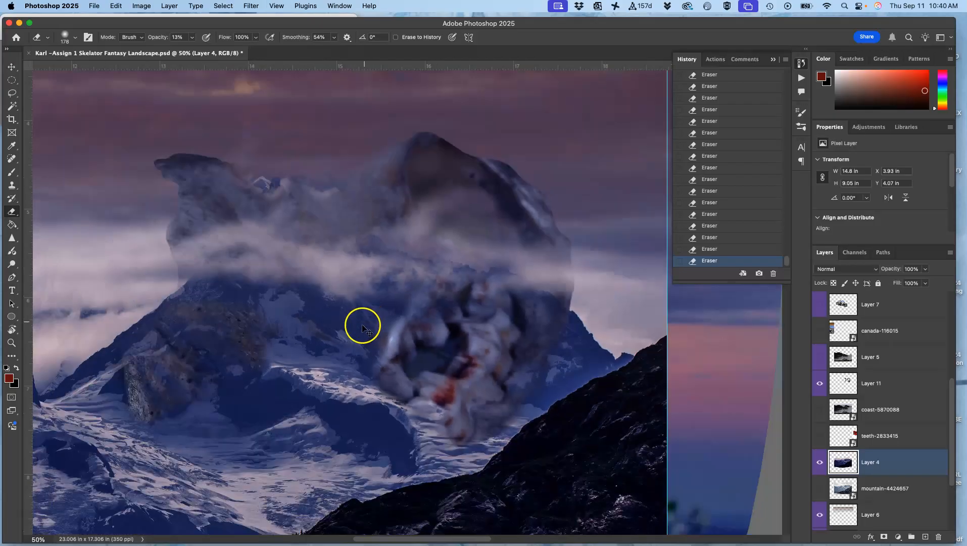
pyautogui.hotkey('ctrl', '-')
pyautogui.hotkey('ctrl', '-')
pyautogui.moveTo(434, 388); pyautogui.dragTo(537, 291)
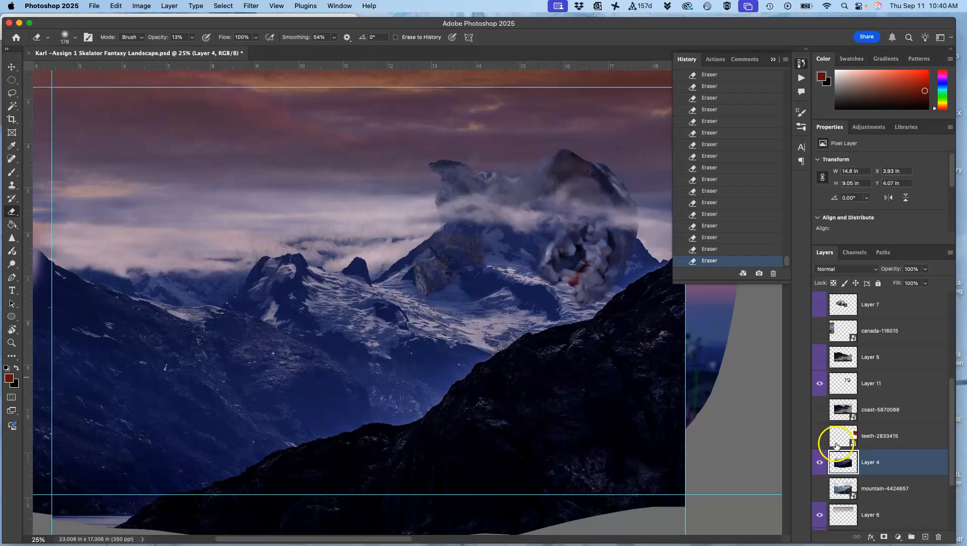
pyautogui.click(821, 358)
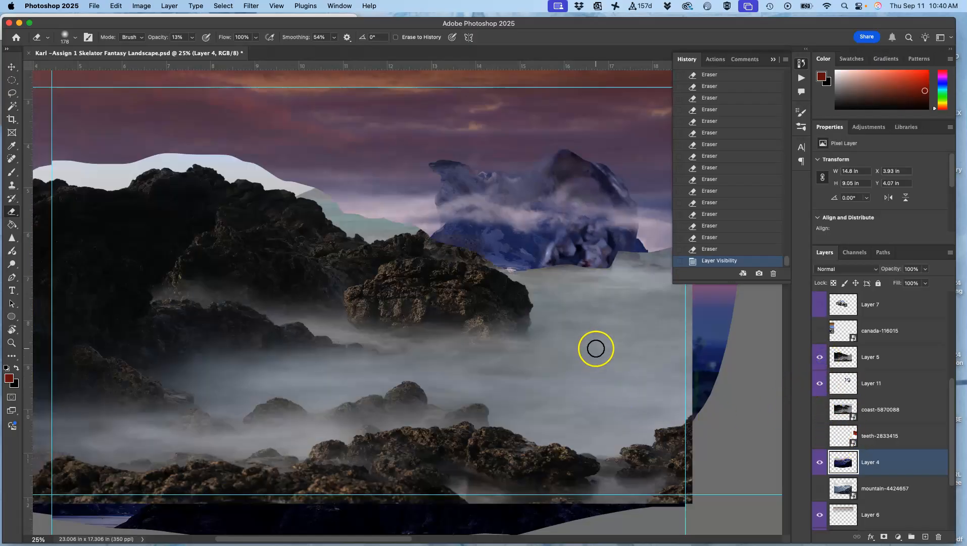
pyautogui.hotkey('ctrl', '-')
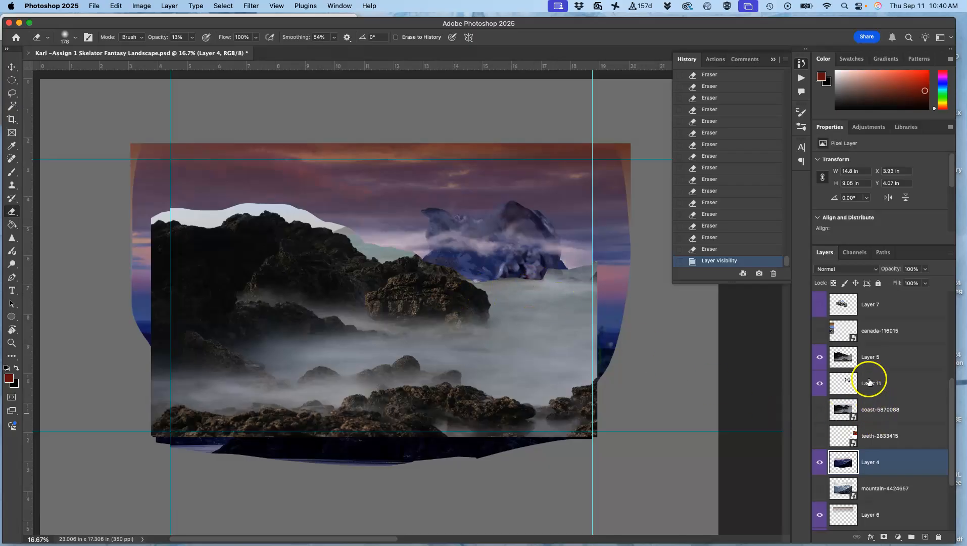
pyautogui.click(876, 358)
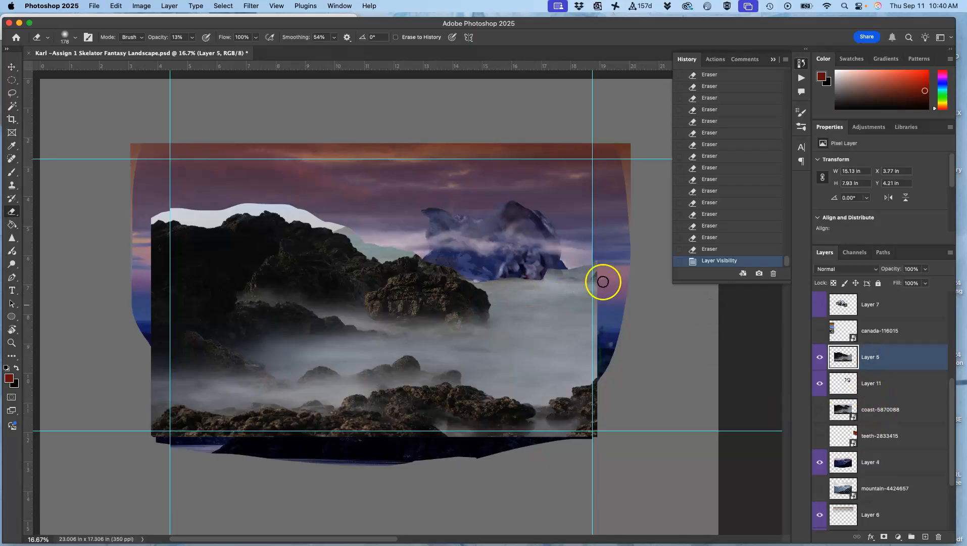
# Step: Apply Levels to the rocky coast layer with midtones at 0.96 and output levels of 8 and 240
pyautogui.click(141, 6)
pyautogui.moveTo(162, 34)
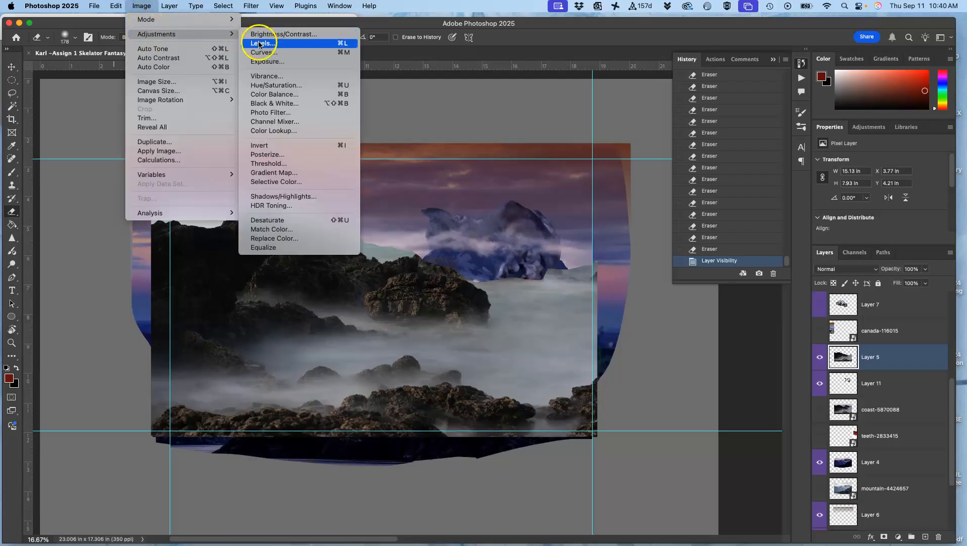
pyautogui.click(259, 45)
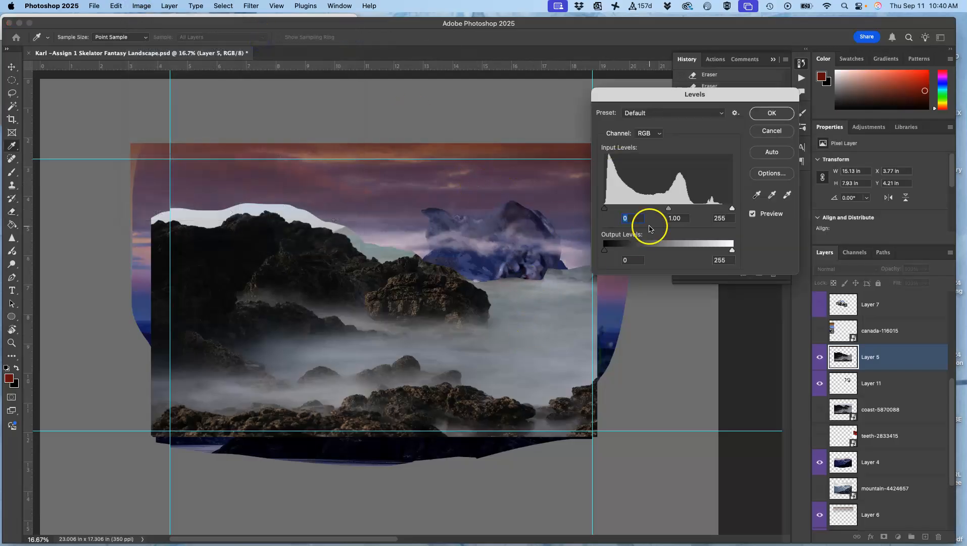
pyautogui.moveTo(669, 208)
pyautogui.mouseDown()
pyautogui.moveTo(654, 210)
pyautogui.moveTo(668, 208)
pyautogui.mouseUp()
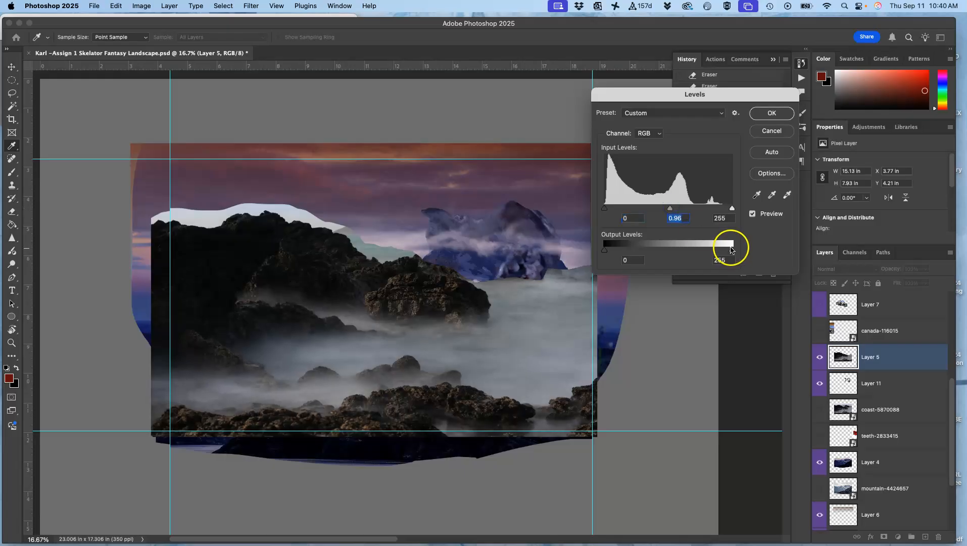
pyautogui.moveTo(733, 252); pyautogui.dragTo(724, 253)
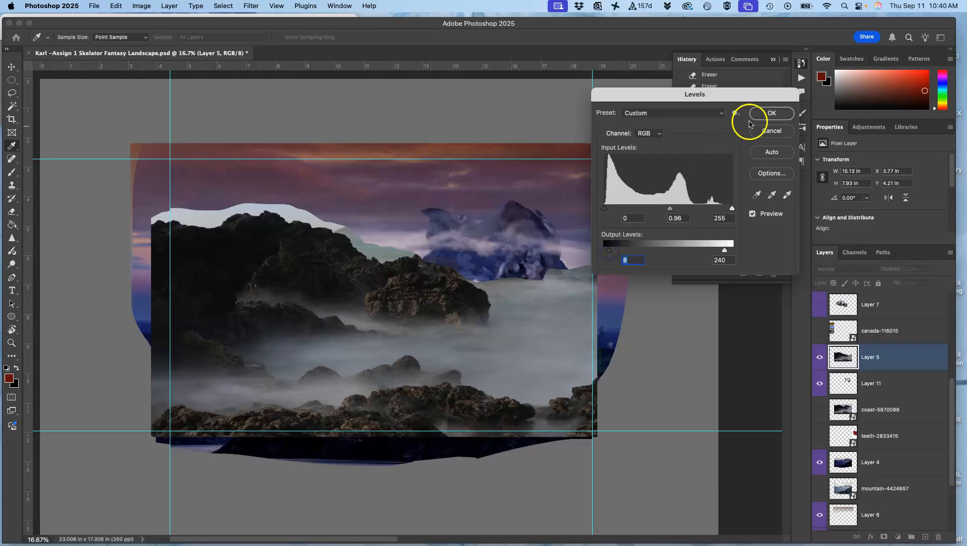
pyautogui.click(765, 116)
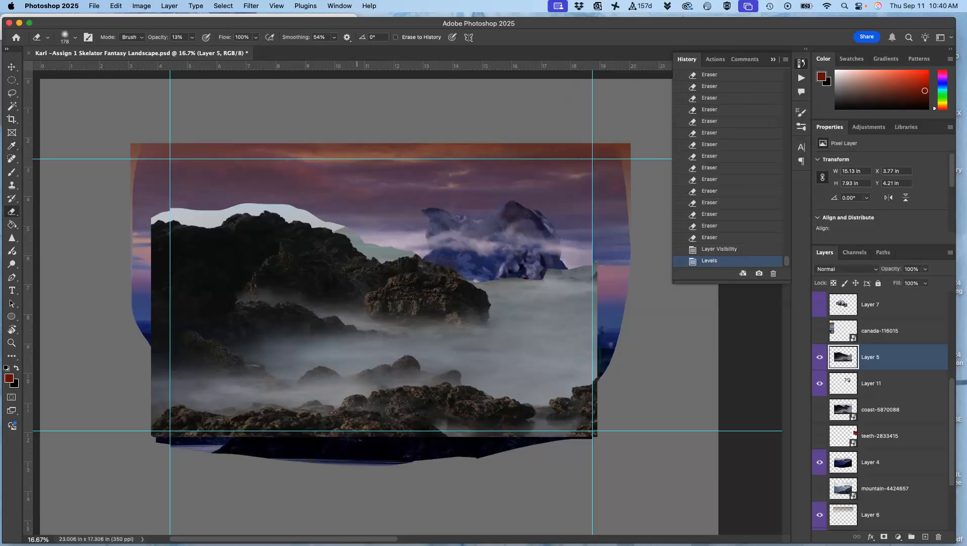
# Step: Apply Color Balance to Layer 5 with midtones -10, -5, +11 and highlights +15, 0, -11, and compare it with the previous history state
pyautogui.click(150, 6)
pyautogui.moveTo(162, 34)
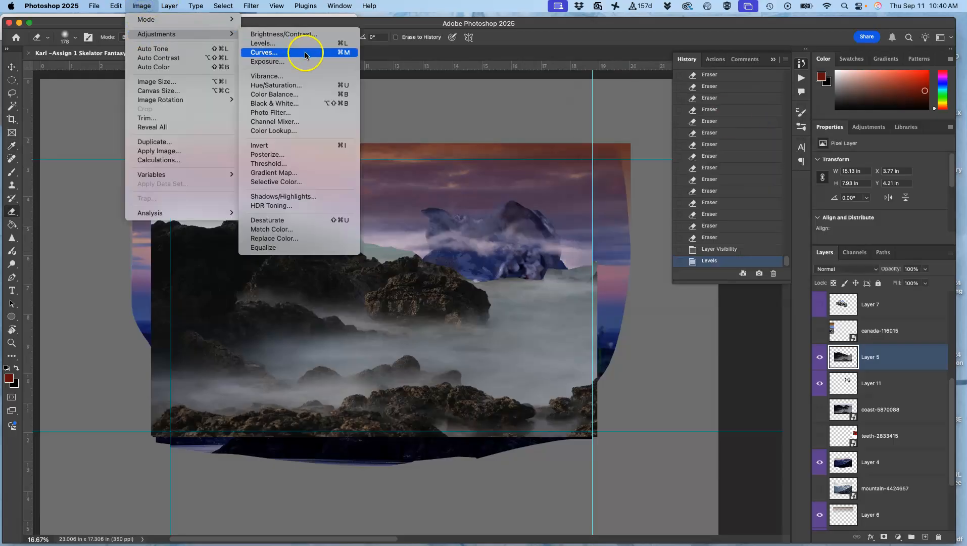
pyautogui.click(286, 95)
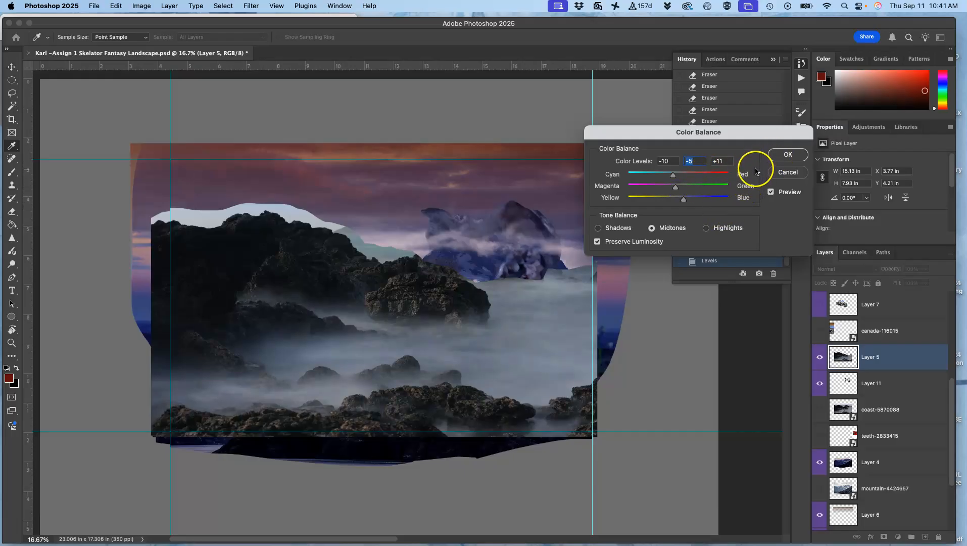
pyautogui.click(707, 228)
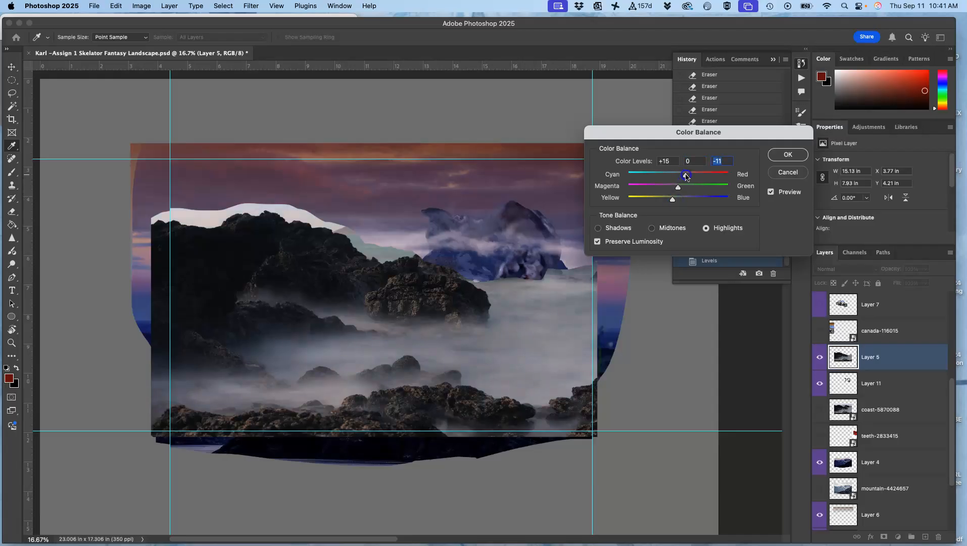
pyautogui.click(777, 156)
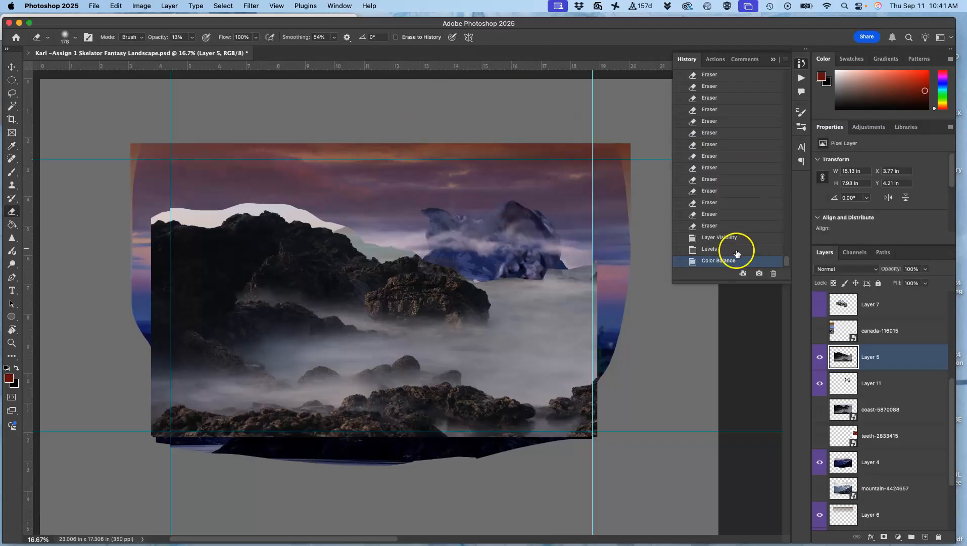
pyautogui.click(710, 250)
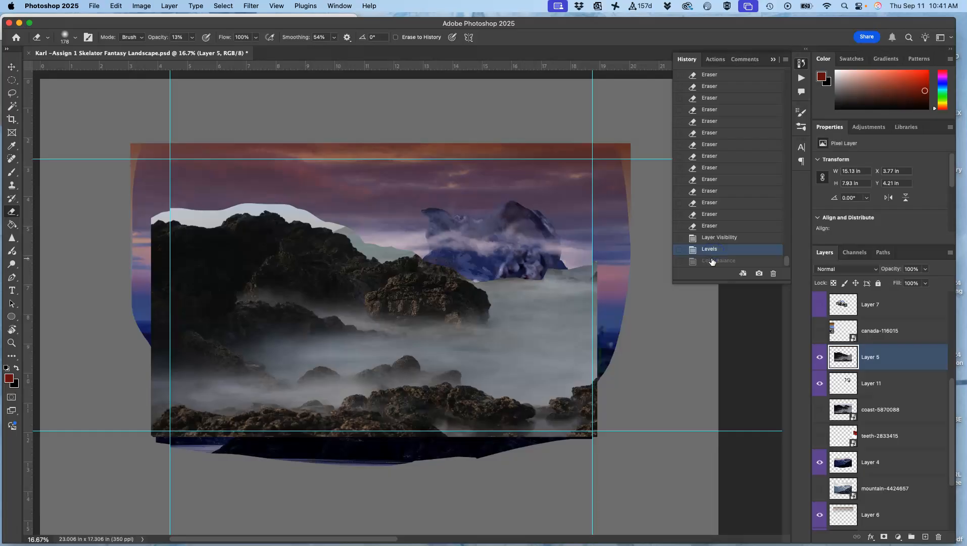
pyautogui.click(713, 260)
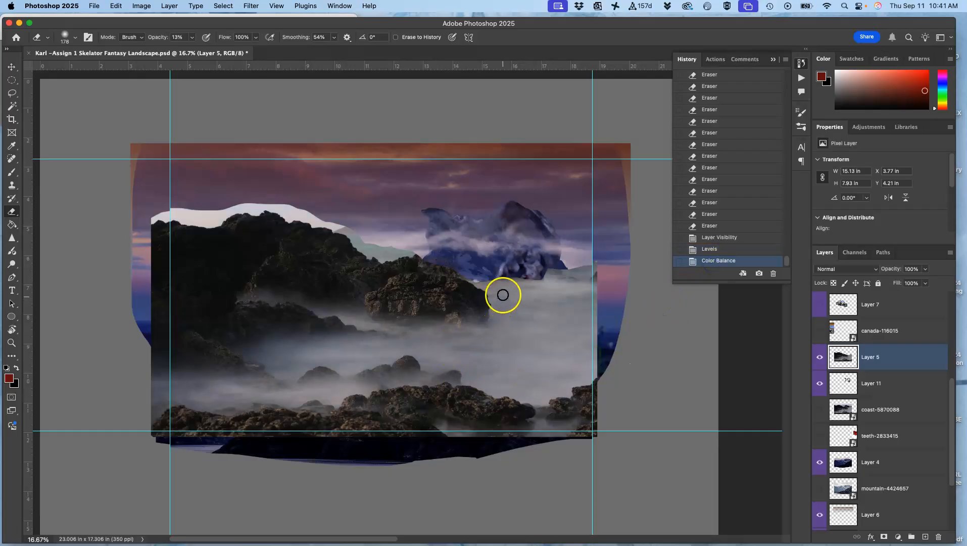
# Step: Apply a Hue/Saturation adjustment to Layer 5 with a hue of +3
pyautogui.click(142, 5)
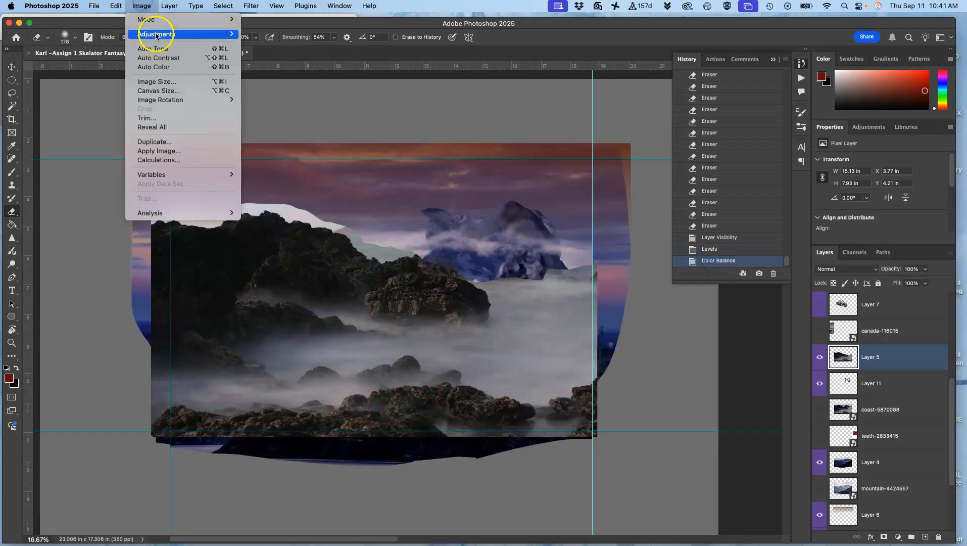
pyautogui.moveTo(157, 34)
pyautogui.click(290, 91)
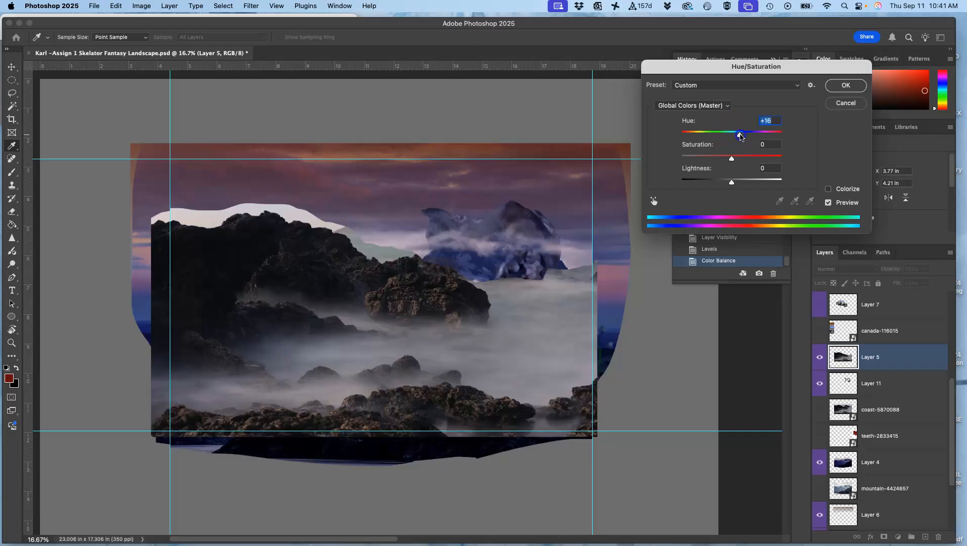
pyautogui.moveTo(712, 136); pyautogui.dragTo(738, 138)
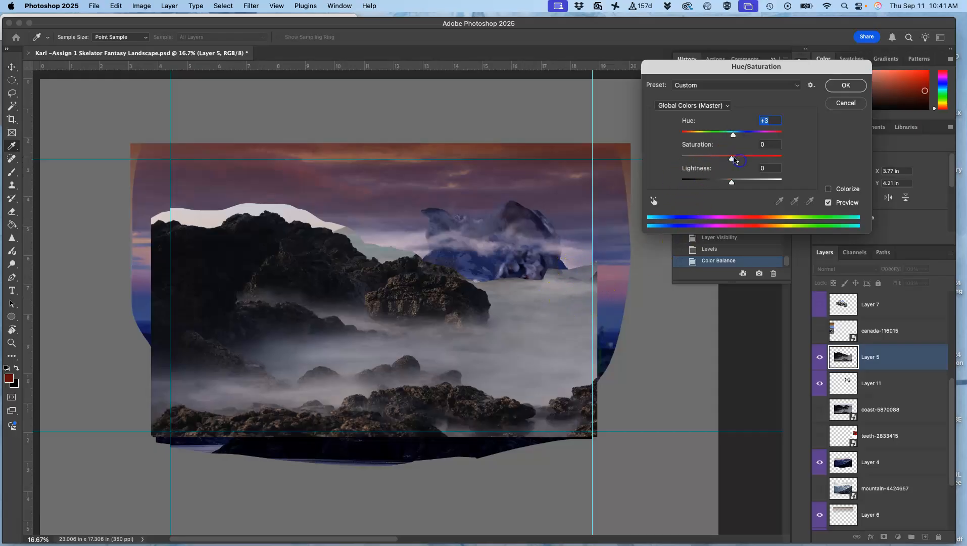
pyautogui.moveTo(750, 161)
pyautogui.mouseDown()
pyautogui.moveTo(791, 161)
pyautogui.moveTo(729, 168)
pyautogui.moveTo(738, 172)
pyautogui.mouseUp()
pyautogui.click(845, 85)
# Step: Set a 492 px soft eraser to 100% opacity and erase the hard upper edge of Layer 5's mist in front of the teeth
pyautogui.scroll(4, 498, 242)
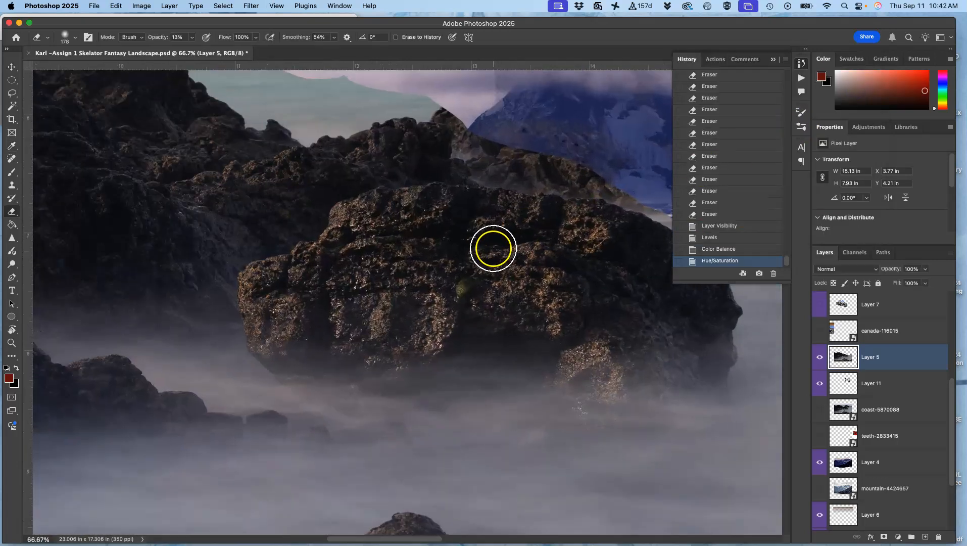
pyautogui.moveTo(489, 220); pyautogui.dragTo(123, 209)
pyautogui.moveTo(433, 216); pyautogui.dragTo(249, 227)
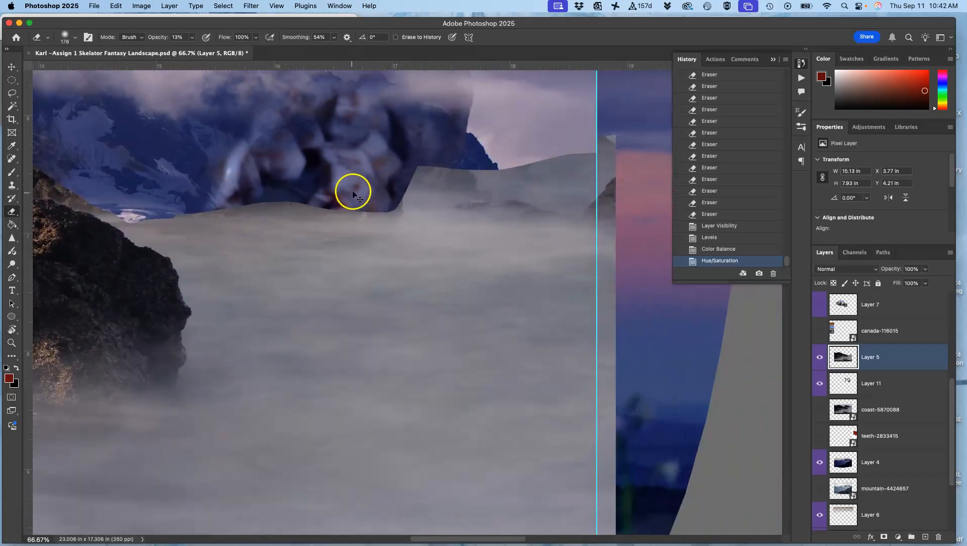
pyautogui.scroll(-3, 414, 214)
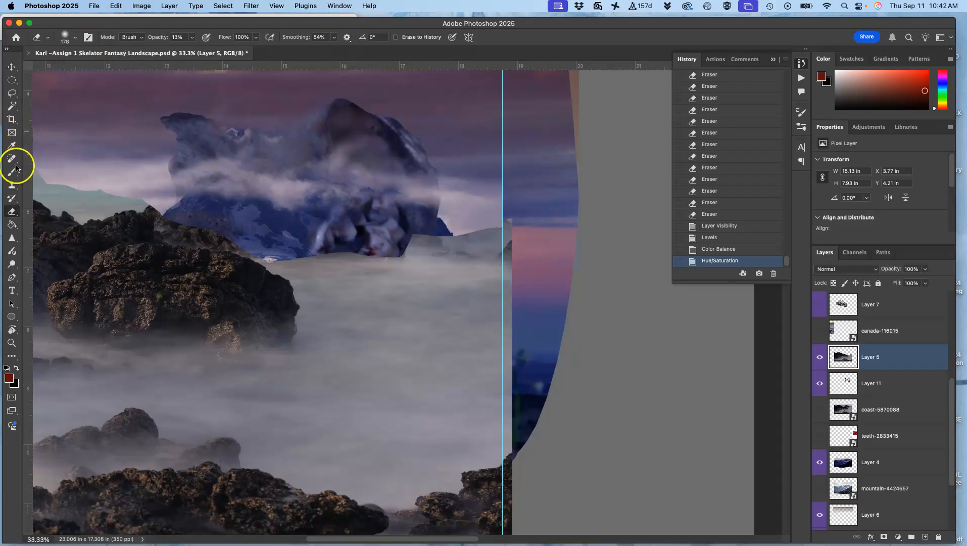
pyautogui.click(192, 37)
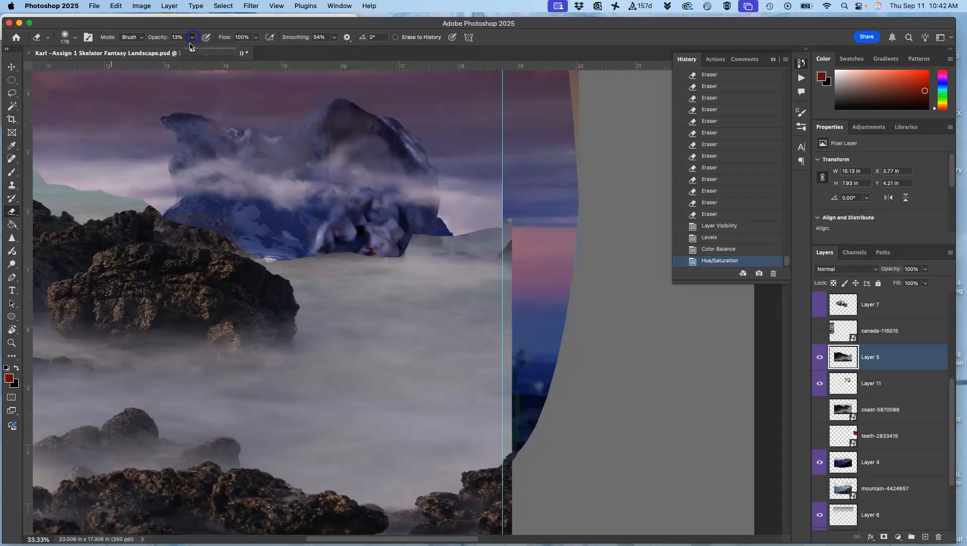
pyautogui.click(75, 37)
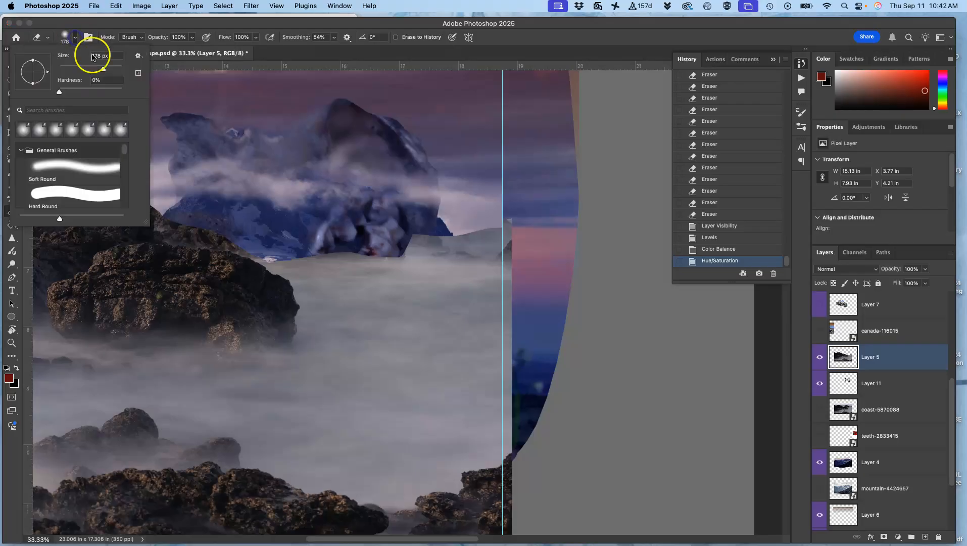
pyautogui.moveTo(115, 68); pyautogui.dragTo(117, 68)
pyautogui.moveTo(521, 197)
pyautogui.mouseDown()
pyautogui.moveTo(425, 226)
pyautogui.moveTo(281, 232)
pyautogui.moveTo(400, 223)
pyautogui.moveTo(451, 232)
pyautogui.moveTo(488, 211)
pyautogui.moveTo(513, 216)
pyautogui.moveTo(469, 235)
pyautogui.moveTo(380, 243)
pyautogui.moveTo(332, 225)
pyautogui.mouseUp()
# Step: Select Layer 5's pale sky and teal strip above the rocks, refined with radius 5 px, smooth 36, feather 2.7 px and shift edge +70%
pyautogui.press('space')
pyautogui.moveTo(232, 150)
pyautogui.mouseDown()
pyautogui.moveTo(434, 170)
pyautogui.moveTo(598, 218)
pyautogui.mouseUp()
pyautogui.moveTo(282, 197); pyautogui.dragTo(302, 205)
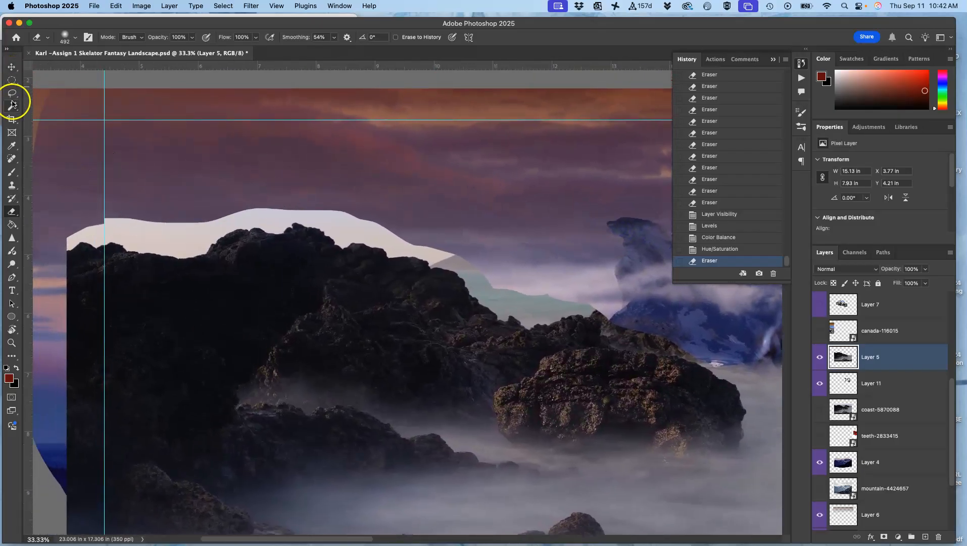
pyautogui.click(16, 108)
pyautogui.click(184, 241)
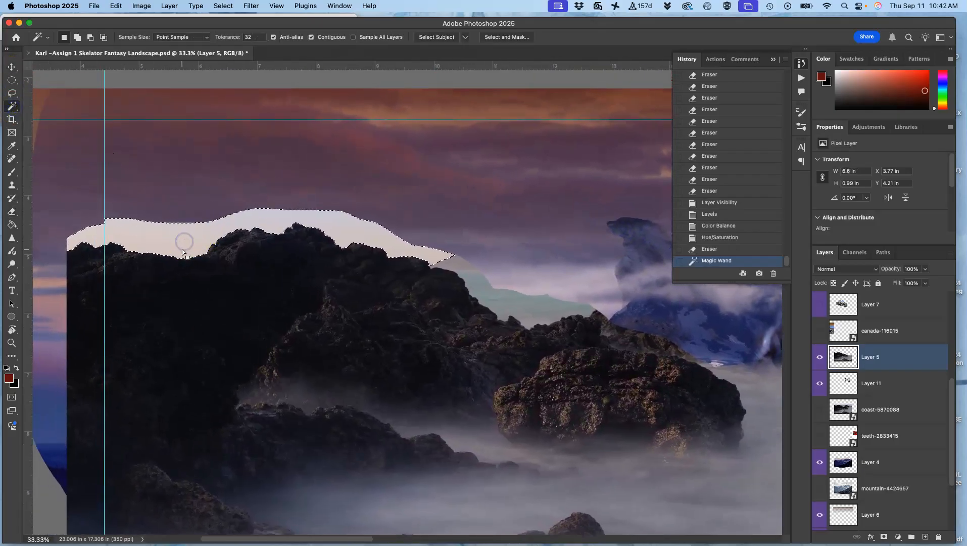
pyautogui.keyDown('shift'); pyautogui.click(477, 290); pyautogui.keyUp('shift')
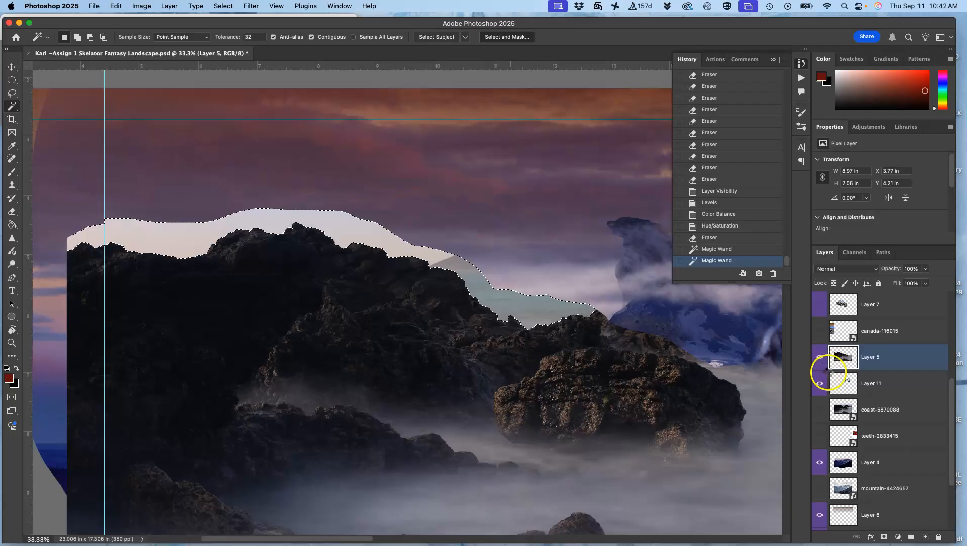
pyautogui.press('super+alt+r')
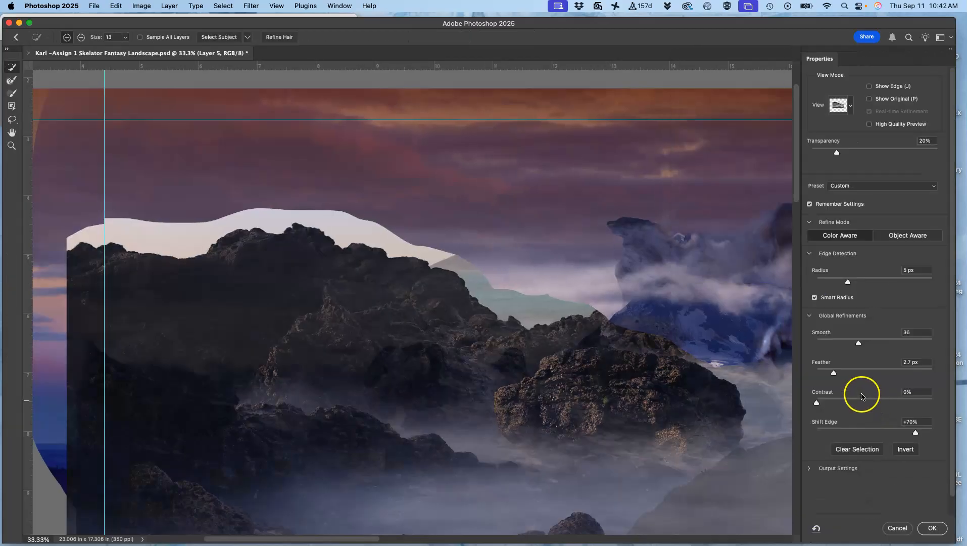
pyautogui.click(932, 529)
# Step: Delete the selected sky remnants along the rock ridge on Layer 5 and clear the selection
pyautogui.press('super+equal')
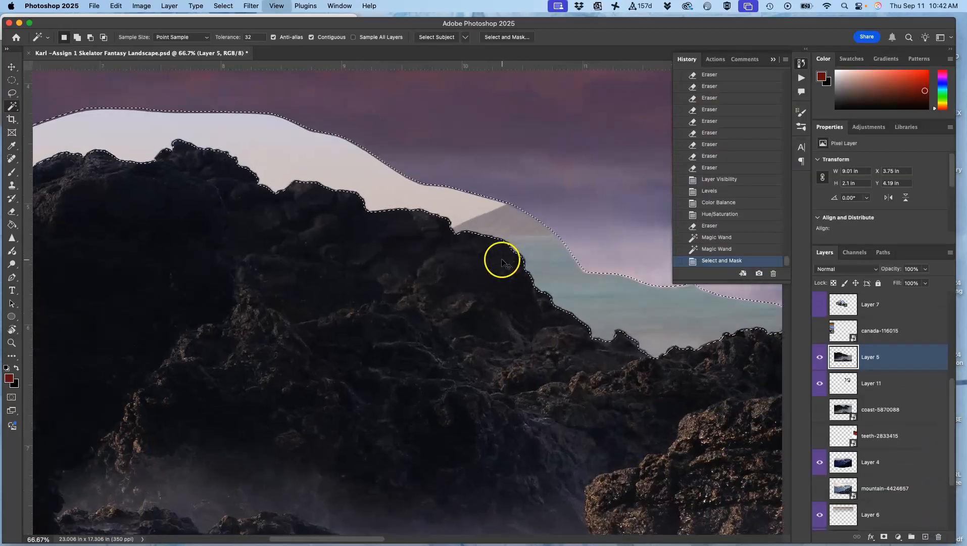
pyautogui.press('super+equal')
pyautogui.press('super+equal')
pyautogui.moveTo(485, 182); pyautogui.dragTo(504, 351)
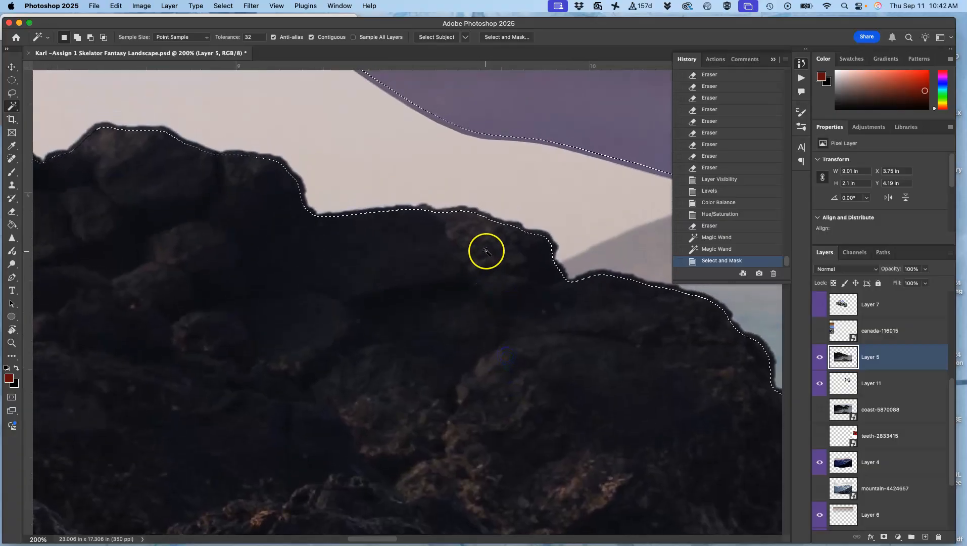
pyautogui.press('Delete')
pyautogui.press('Delete')
pyautogui.press('Delete')
pyautogui.press('Delete')
pyautogui.press('super+d')
pyautogui.press('super+minus')
pyautogui.press('super+minus')
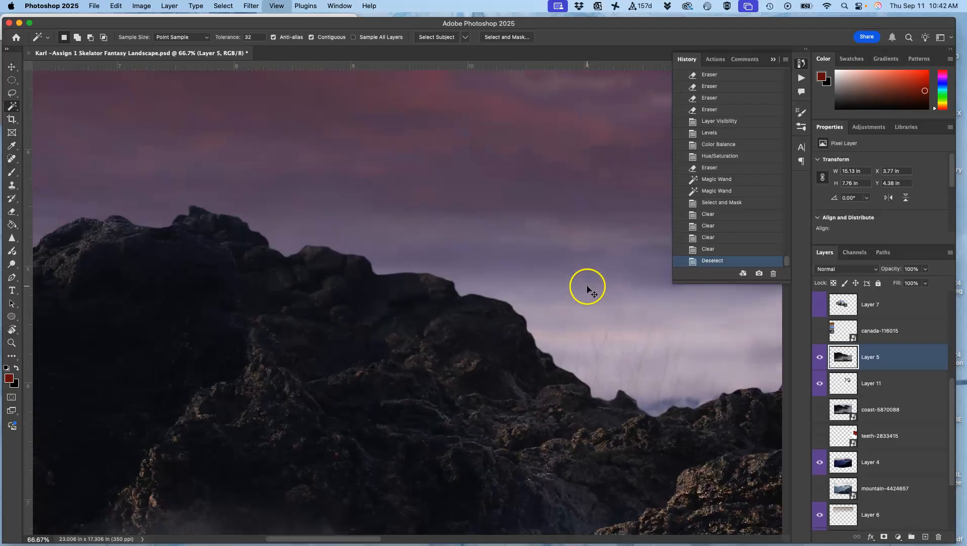
# Step: Select Layer 5's mist by colour, refined with radius 5 px, smooth 36, feather 2.7 px and shift edge +70%
pyautogui.press('super+minus')
pyautogui.press('super+minus')
pyautogui.press('super+minus')
pyautogui.moveTo(608, 319); pyautogui.dragTo(363, 236)
pyautogui.click(470, 320)
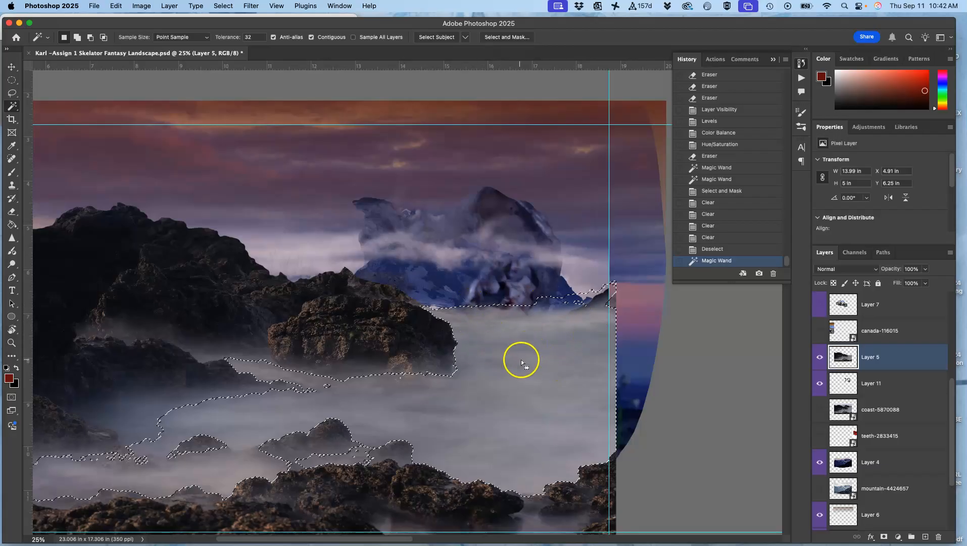
pyautogui.click(505, 38)
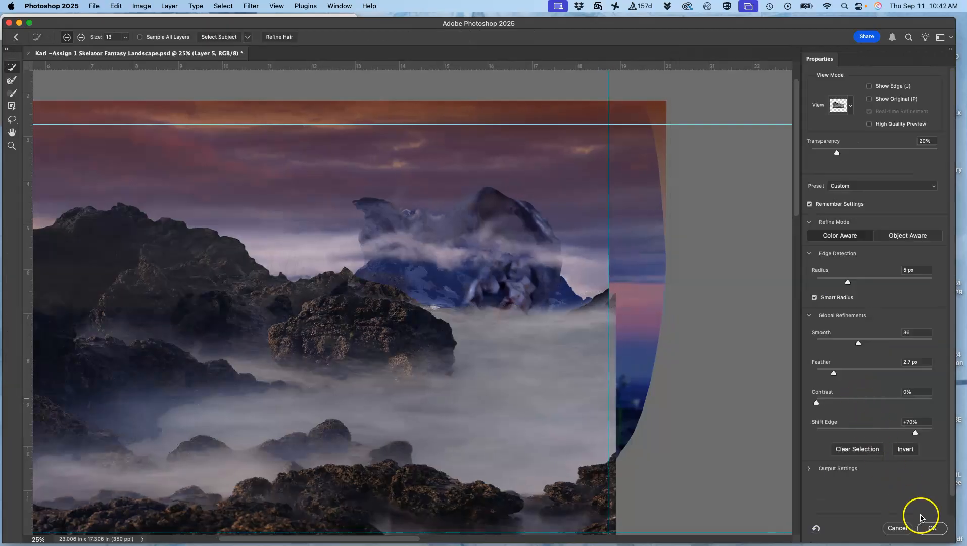
pyautogui.click(929, 526)
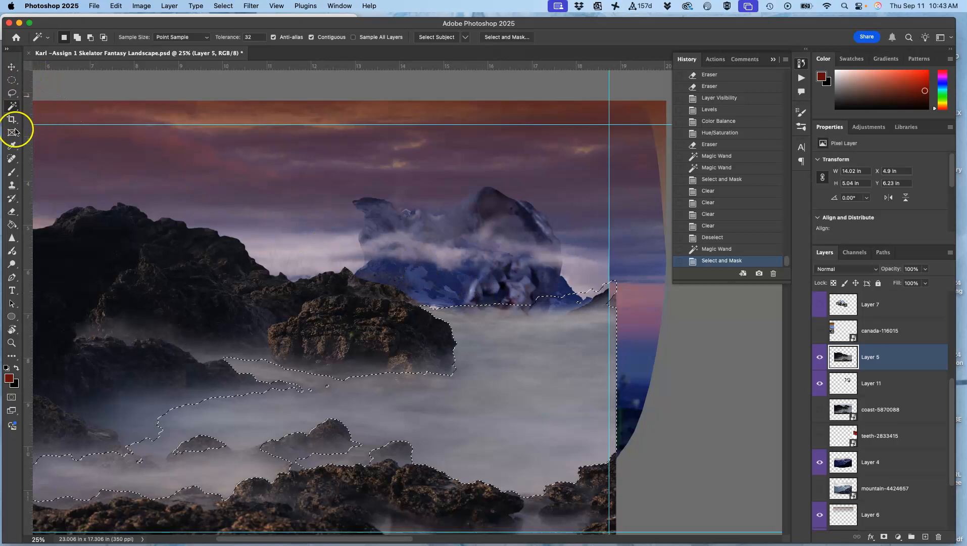
# Step: Erase the upper edge of Layer 5's selected mist below the mountain and teeth, clear the selection, and compare with the layer hidden
pyautogui.click(13, 212)
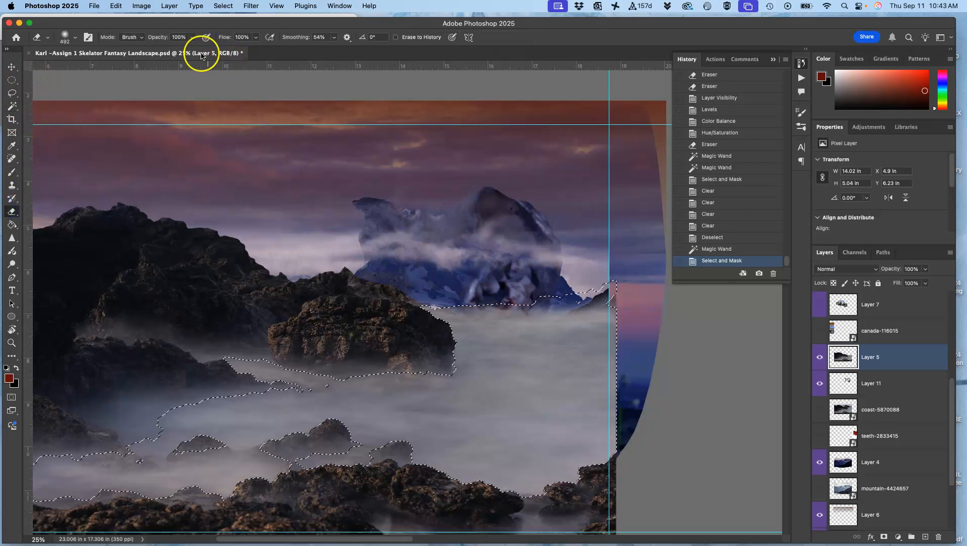
pyautogui.click(192, 38)
pyautogui.moveTo(601, 288)
pyautogui.mouseDown()
pyautogui.moveTo(627, 302)
pyautogui.moveTo(420, 301)
pyautogui.moveTo(484, 317)
pyautogui.moveTo(649, 323)
pyautogui.moveTo(529, 318)
pyautogui.moveTo(392, 331)
pyautogui.moveTo(469, 336)
pyautogui.moveTo(602, 322)
pyautogui.moveTo(469, 354)
pyautogui.moveTo(408, 352)
pyautogui.moveTo(396, 321)
pyautogui.moveTo(404, 302)
pyautogui.mouseUp()
pyautogui.moveTo(527, 289)
pyautogui.mouseDown()
pyautogui.moveTo(525, 279)
pyautogui.moveTo(509, 291)
pyautogui.moveTo(570, 316)
pyautogui.mouseUp()
pyautogui.press('super+d')
pyautogui.click(818, 360)
pyautogui.click(818, 359)
# Step: Set the eraser to 13% opacity and softly fade Layer 5's mist below the mountain and teeth
pyautogui.moveTo(606, 360); pyautogui.dragTo(579, 347)
pyautogui.press('super+z')
pyautogui.click(194, 38)
pyautogui.moveTo(177, 49); pyautogui.dragTo(179, 49)
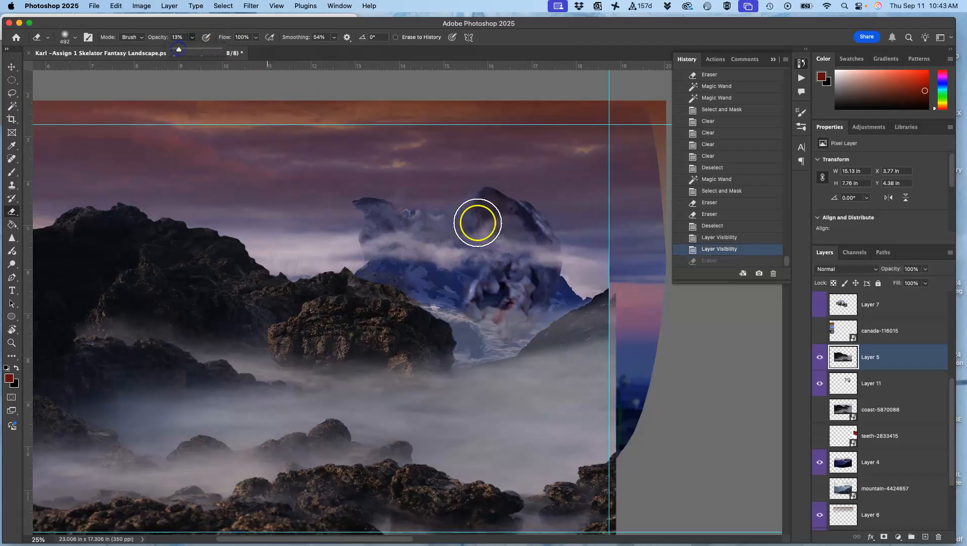
pyautogui.moveTo(584, 360)
pyautogui.mouseDown()
pyautogui.moveTo(547, 364)
pyautogui.moveTo(594, 362)
pyautogui.moveTo(555, 362)
pyautogui.moveTo(538, 383)
pyautogui.moveTo(624, 390)
pyautogui.moveTo(415, 414)
pyautogui.moveTo(554, 363)
pyautogui.mouseUp()
pyautogui.press('super+z')
pyautogui.moveTo(626, 358); pyautogui.dragTo(454, 389)
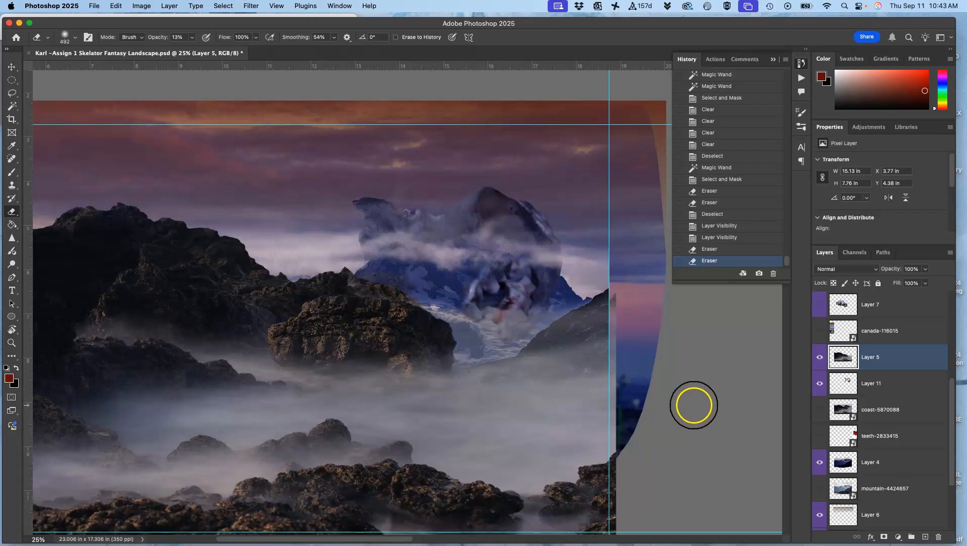
# Step: Show Layer 7's boulders and apply a Levels adjustment with midtones 0.8 and output white 211
pyautogui.press('super+minus')
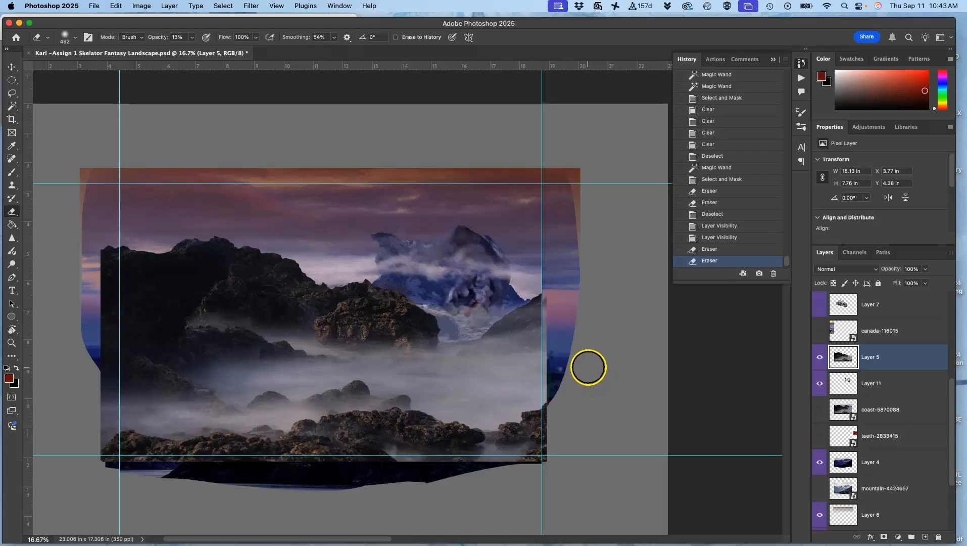
pyautogui.click(821, 305)
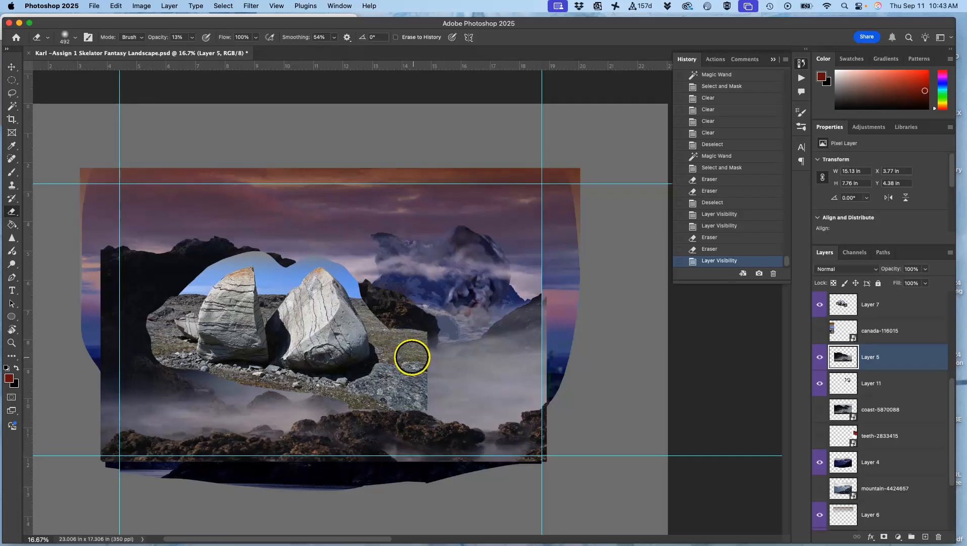
pyautogui.click(873, 305)
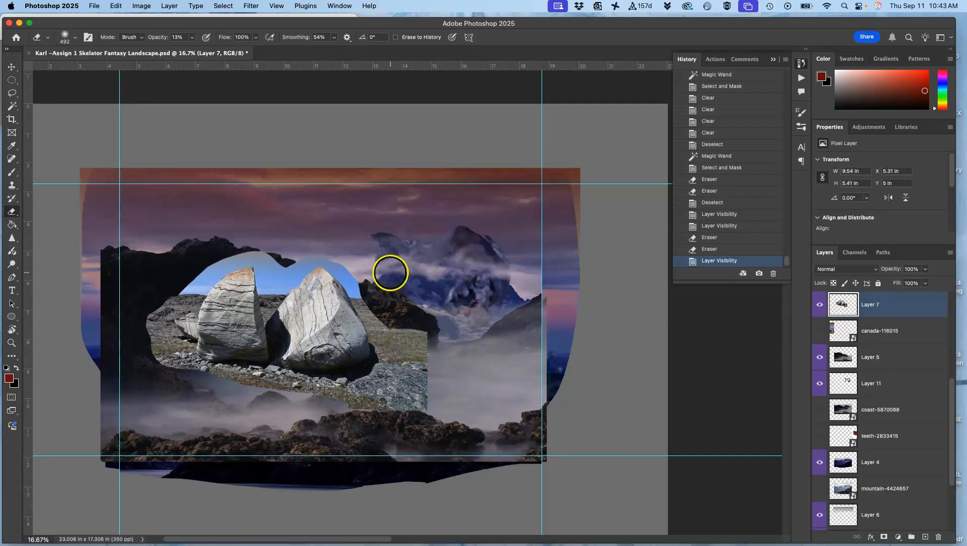
pyautogui.click(141, 8)
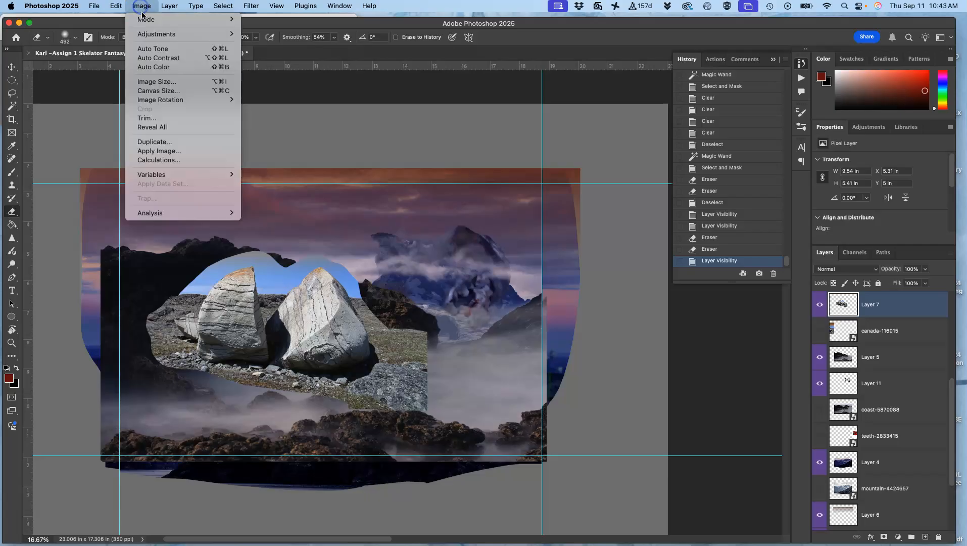
pyautogui.moveTo(232, 34)
pyautogui.click(261, 44)
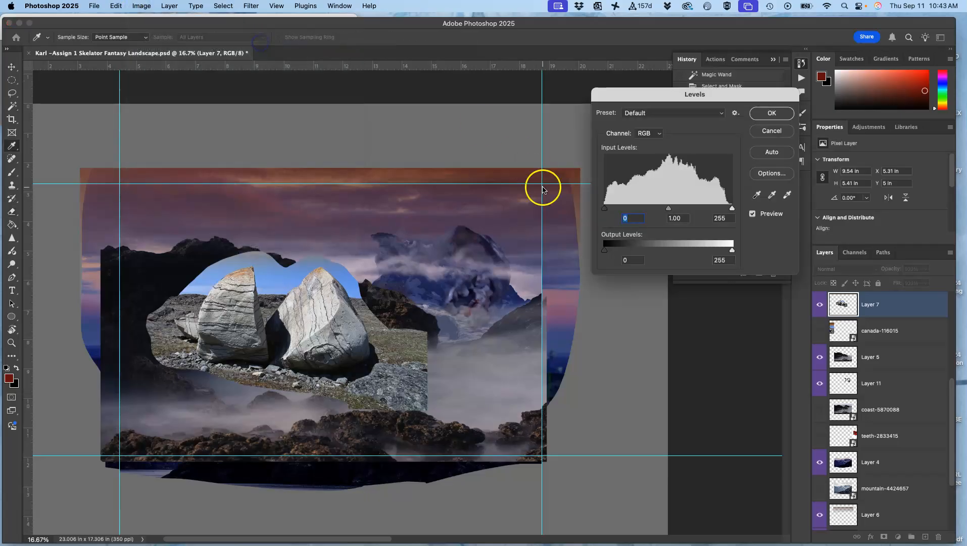
pyautogui.moveTo(671, 212)
pyautogui.mouseDown()
pyautogui.moveTo(684, 211)
pyautogui.moveTo(646, 211)
pyautogui.moveTo(678, 211)
pyautogui.mouseUp()
pyautogui.moveTo(731, 249); pyautogui.dragTo(715, 251)
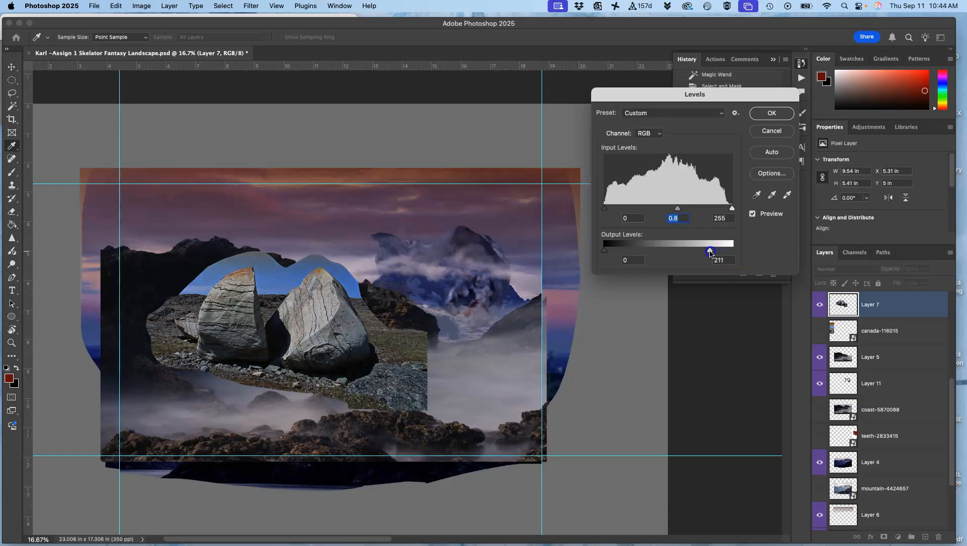
pyautogui.click(776, 111)
pyautogui.press('e')
# Step: Apply a Color Balance adjustment to Layer 7 with the shadows shifted +8 toward red and +3 toward blue
pyautogui.click(140, 6)
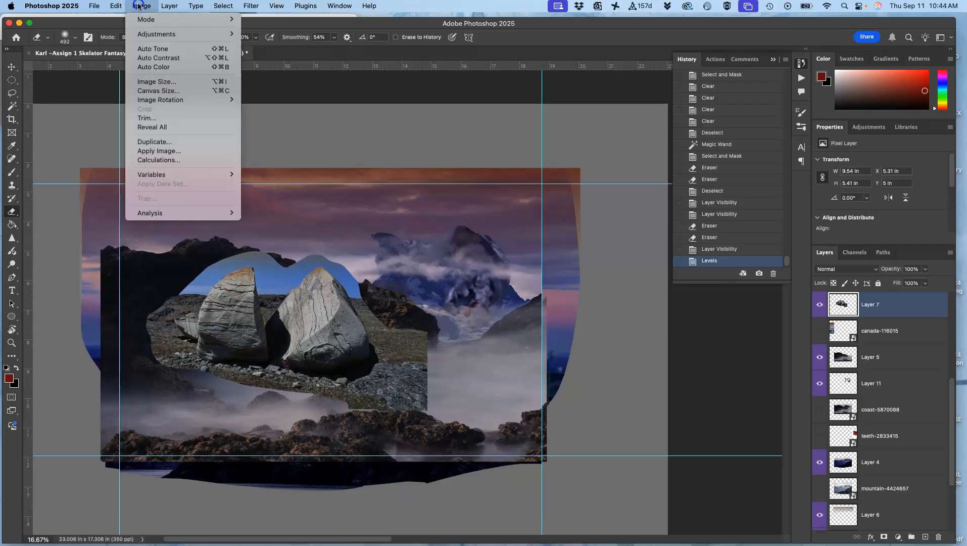
pyautogui.moveTo(152, 34)
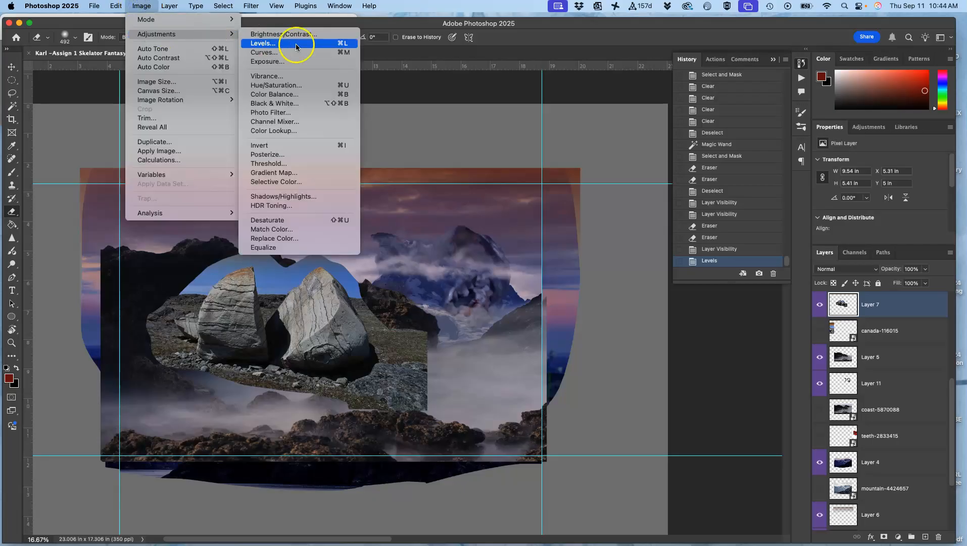
pyautogui.click(290, 97)
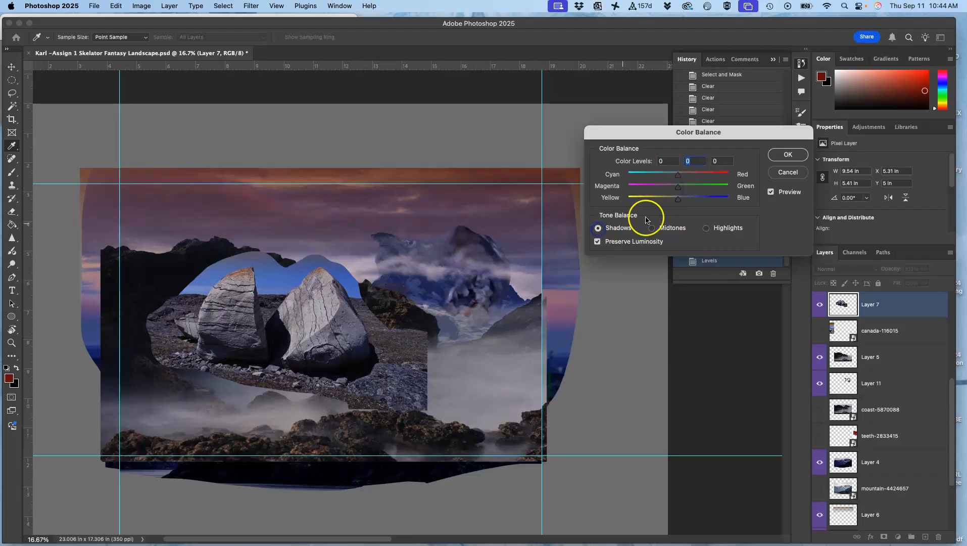
pyautogui.moveTo(678, 204); pyautogui.dragTo(686, 203)
pyautogui.click(787, 157)
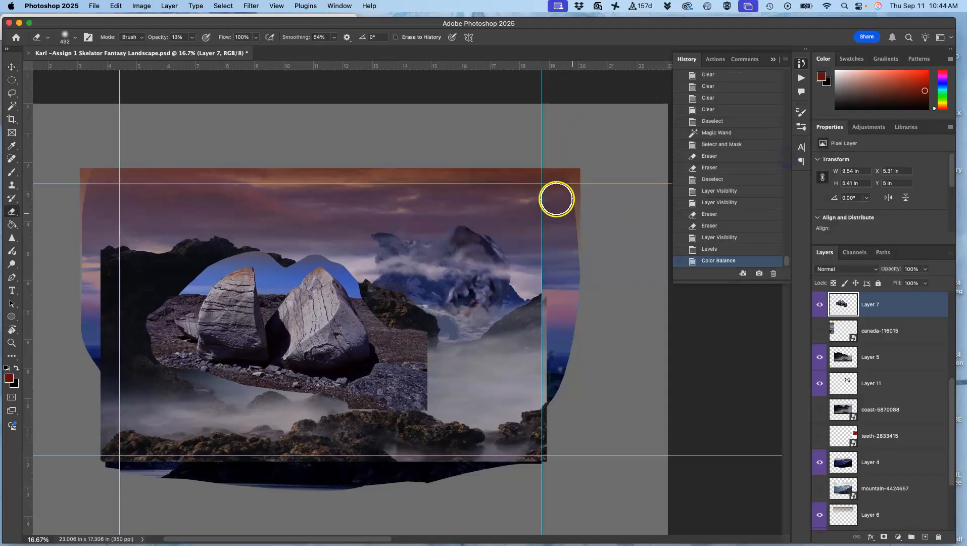
# Step: Apply a Hue/Saturation adjustment to Layer 7 with hue +21 and saturation +22
pyautogui.click(141, 6)
pyautogui.moveTo(154, 34)
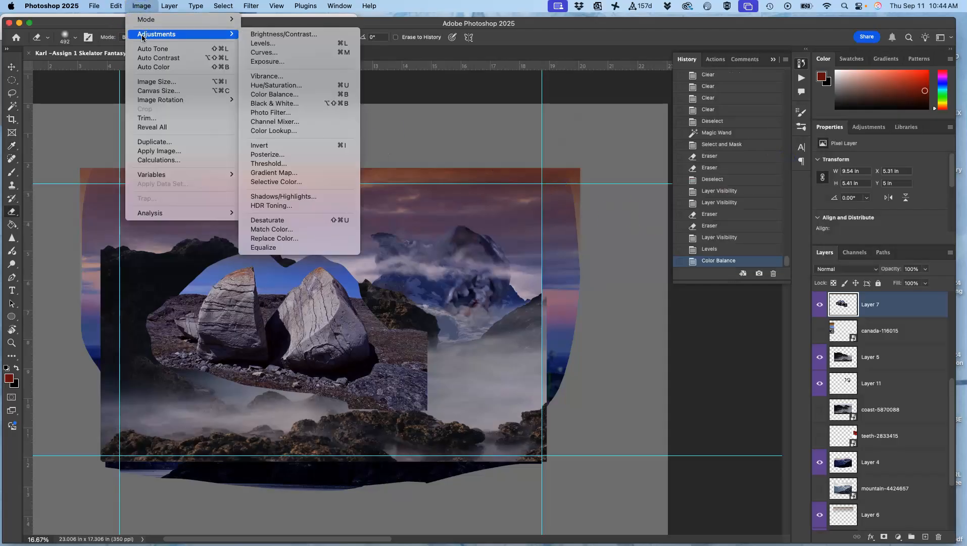
pyautogui.click(275, 85)
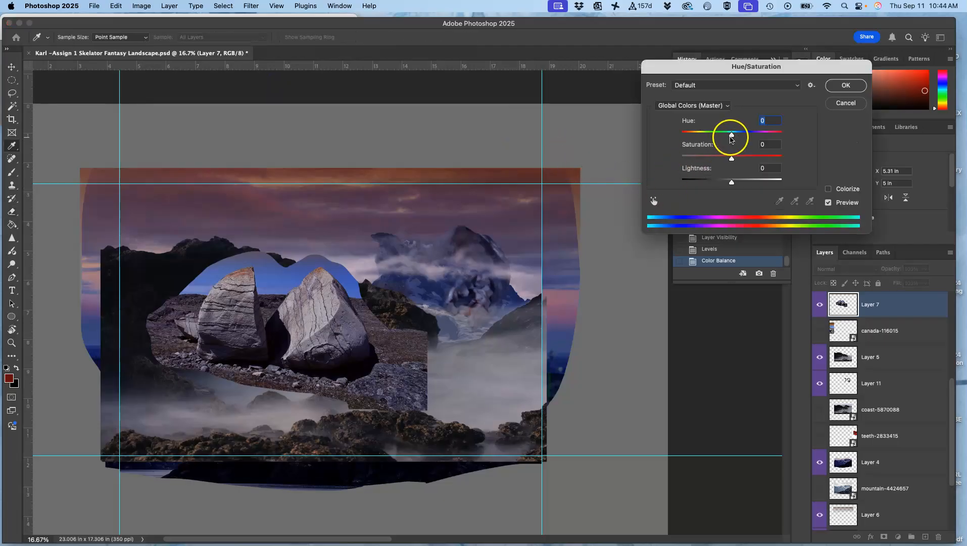
pyautogui.moveTo(734, 138); pyautogui.dragTo(744, 162)
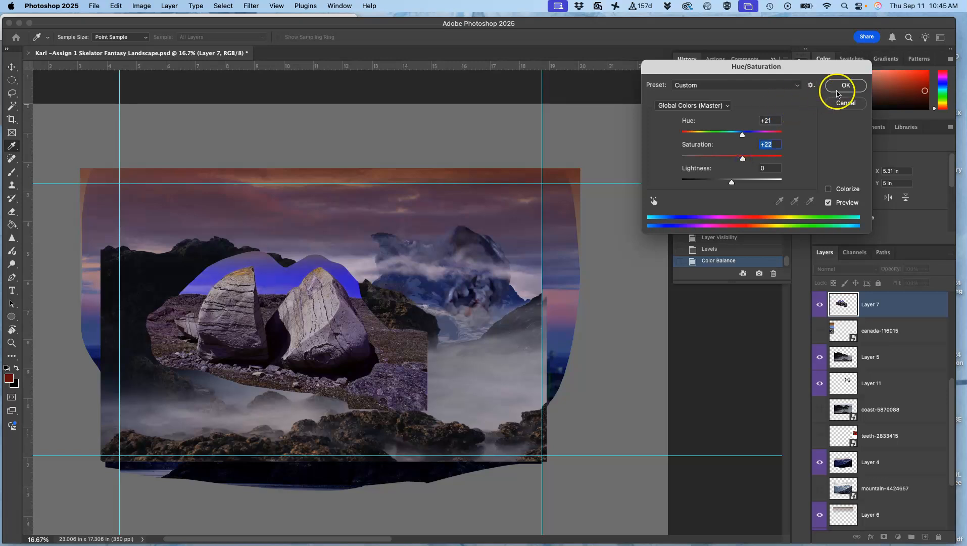
pyautogui.click(837, 89)
pyautogui.press('e')
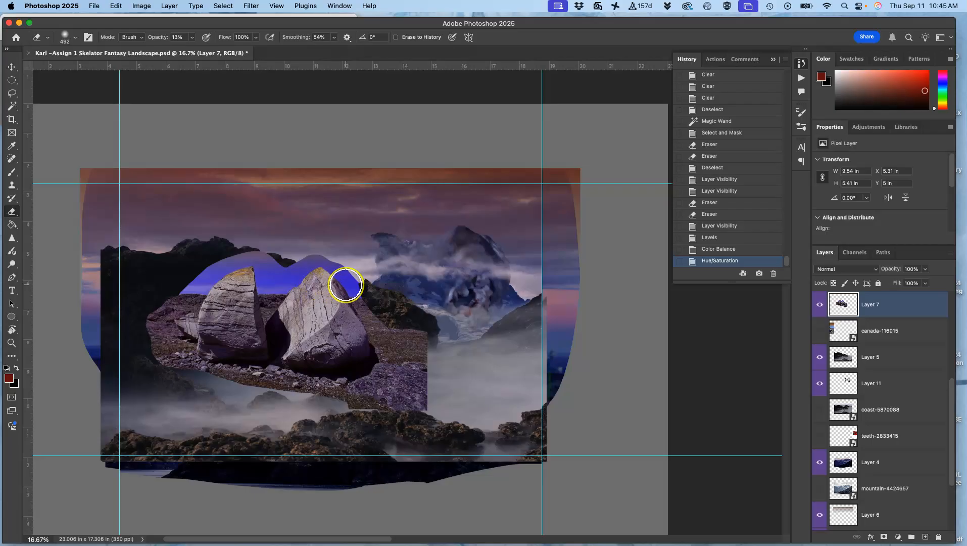
# Step: Select the blue and purple sky around Layer 7's two boulders with the Magic Wand at tolerance 32, adding each shade
pyautogui.scroll(2, 346, 284)
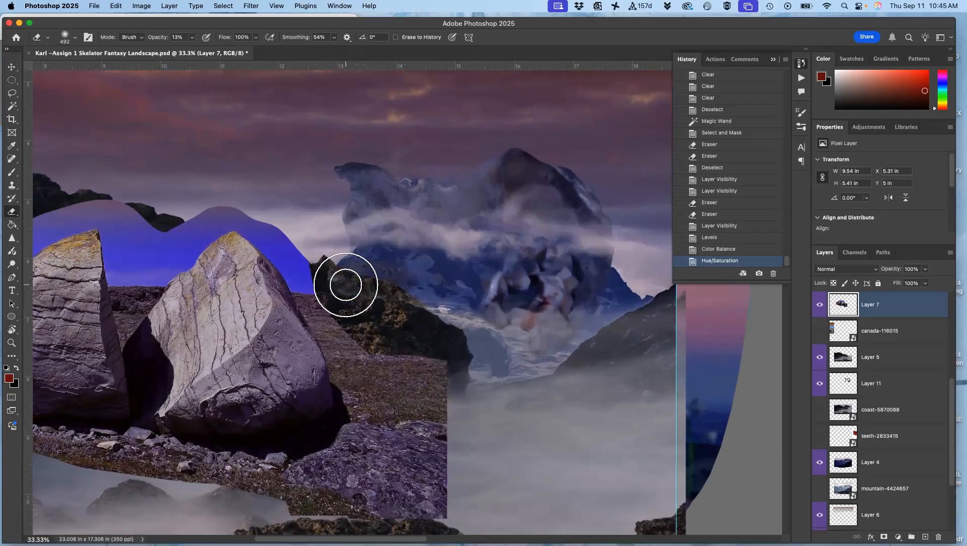
pyautogui.hscroll(-8, 423, 308)
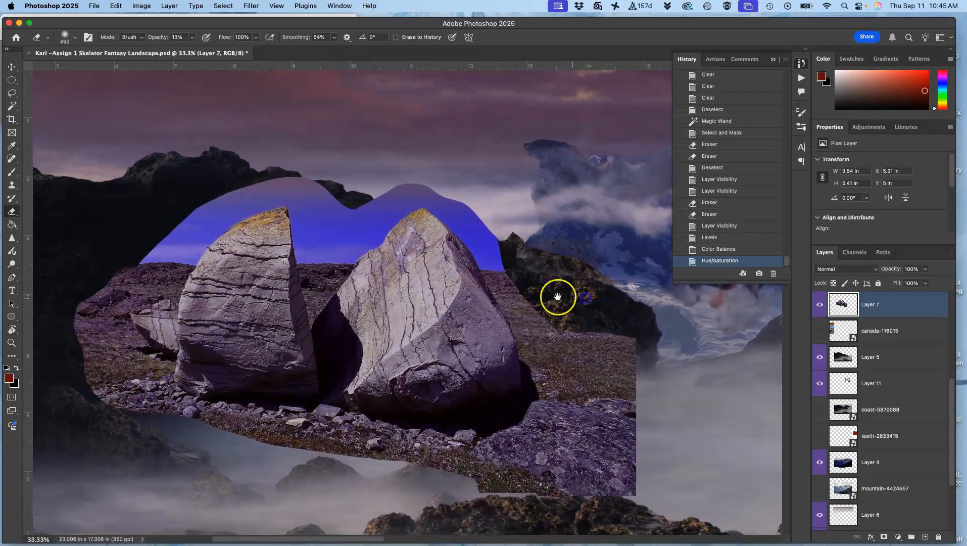
pyautogui.click(12, 106)
pyautogui.click(223, 227)
pyautogui.click(246, 198)
pyautogui.click(277, 192)
pyautogui.click(298, 184)
pyautogui.click(324, 214)
pyautogui.click(334, 233)
pyautogui.click(424, 183)
pyautogui.click(415, 196)
pyautogui.click(482, 234)
pyautogui.click(420, 187)
pyautogui.click(203, 248)
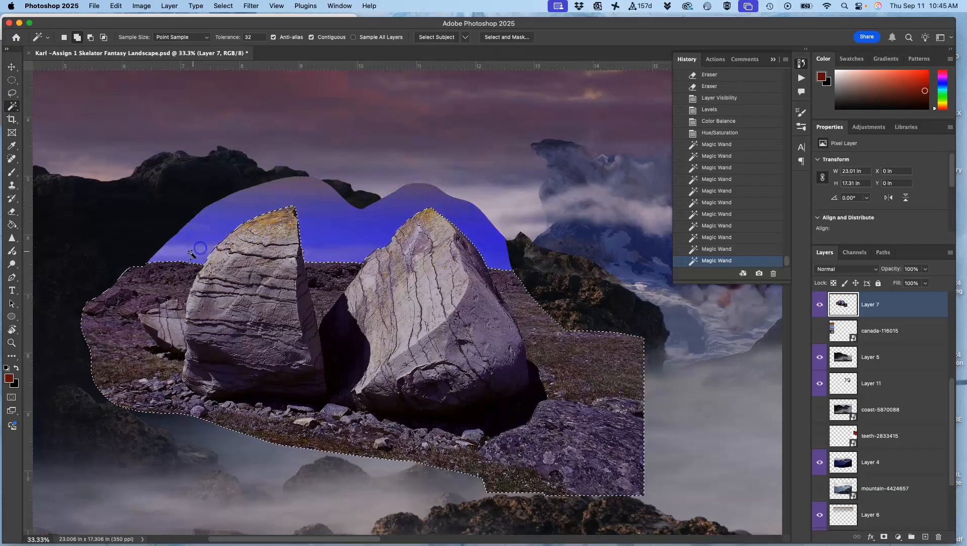
pyautogui.click(210, 244)
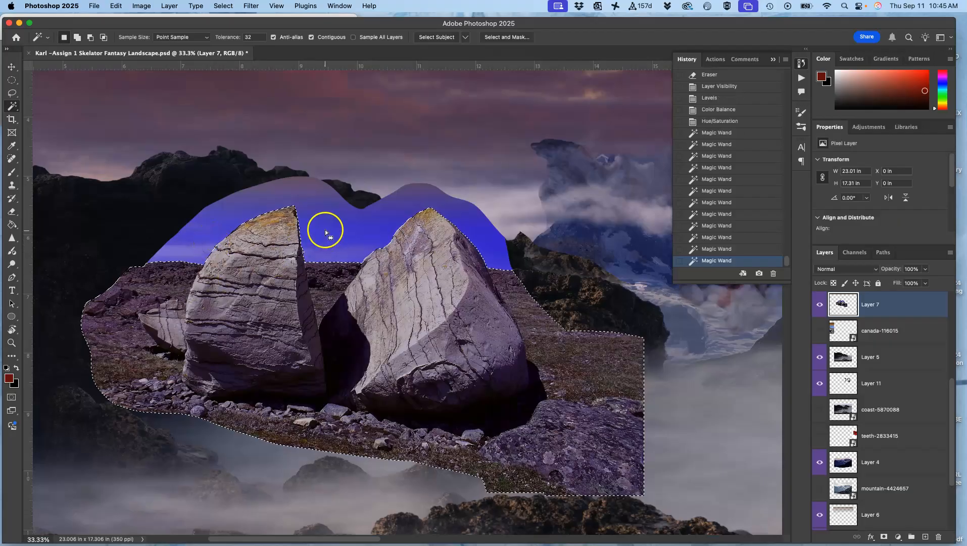
# Step: Refine the sky selection around the boulders with radius 5 px, smooth 36, feather 2.7 px and shift edge +70%
pyautogui.press('super+equal')
pyautogui.press('super+equal')
pyautogui.press('super+equal')
pyautogui.moveTo(324, 205); pyautogui.dragTo(449, 403)
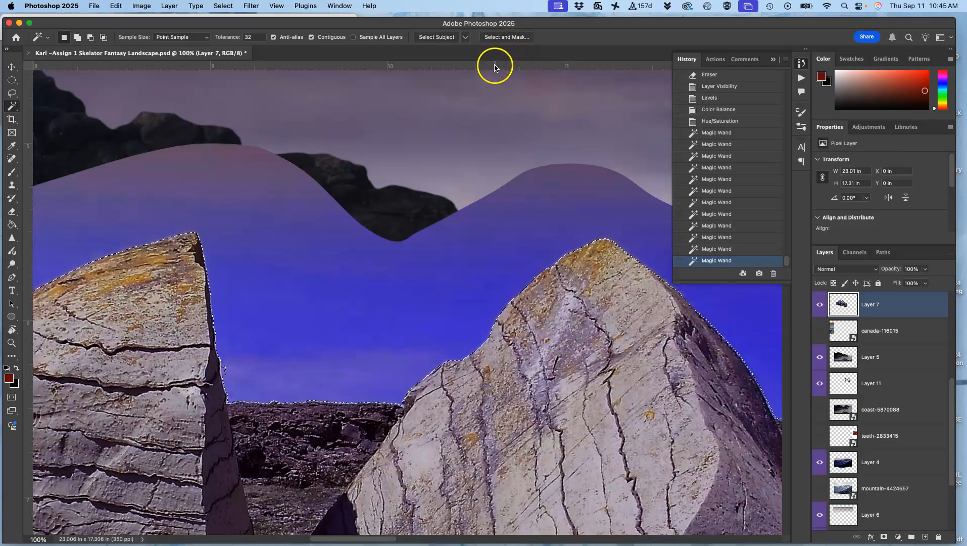
pyautogui.click(512, 38)
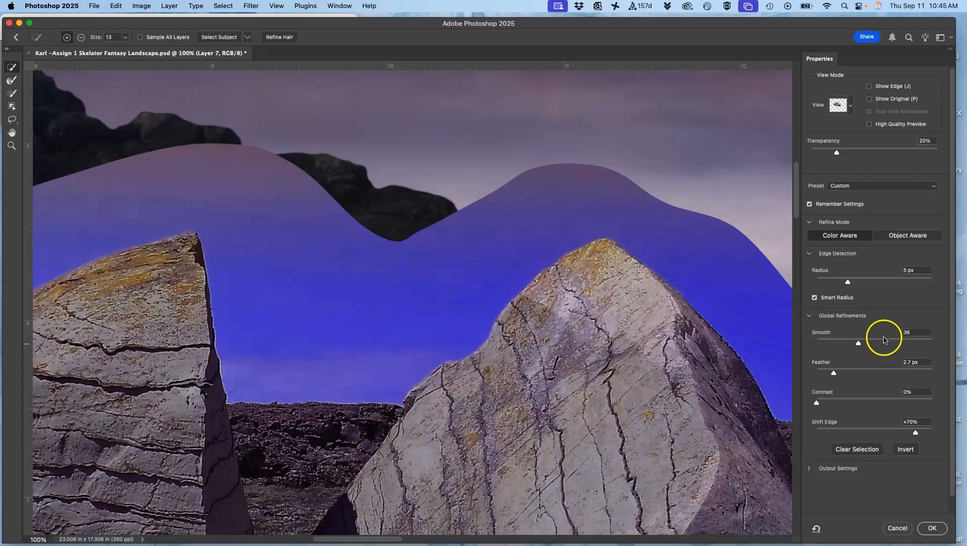
pyautogui.click(933, 529)
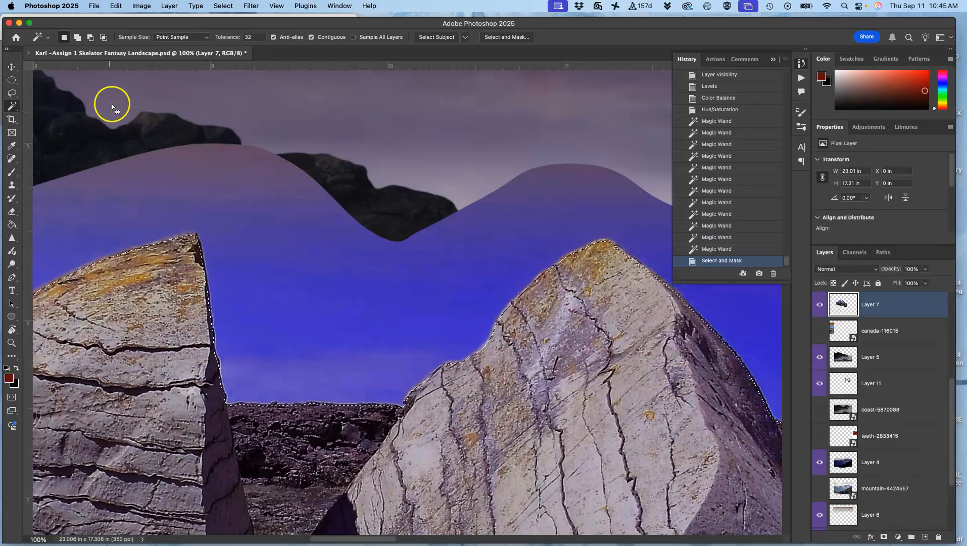
# Step: Try clearing the selected sky from Layer 7, and undo the clearing
pyautogui.press('Delete')
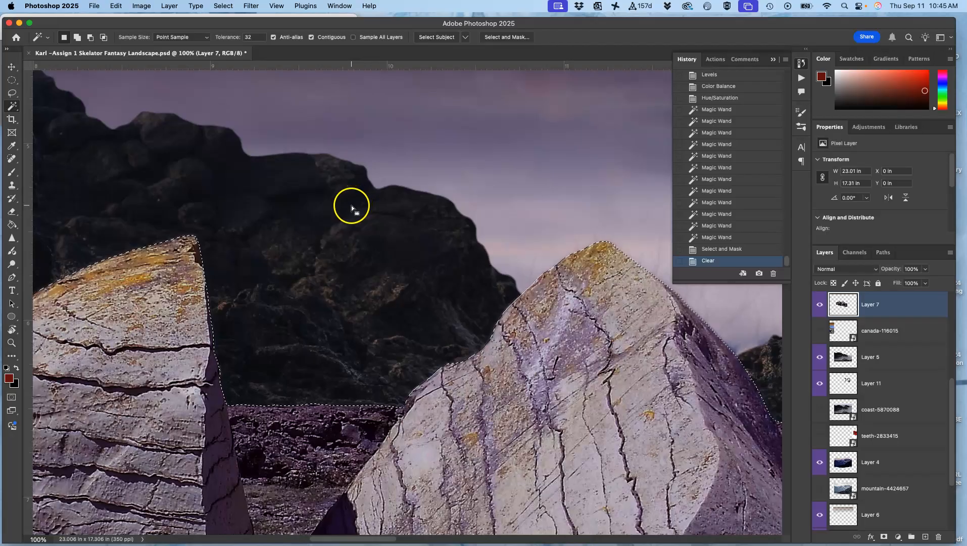
pyautogui.press('super+z')
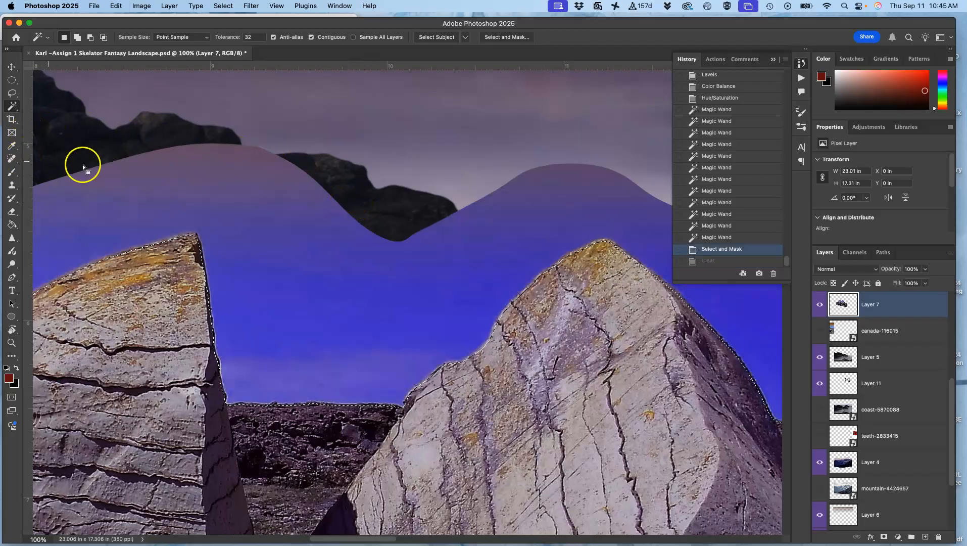
# Step: Erase the outer blue and purple sky around the two boulders inside the selection, with the Eraser at 100% opacity
pyautogui.click(12, 211)
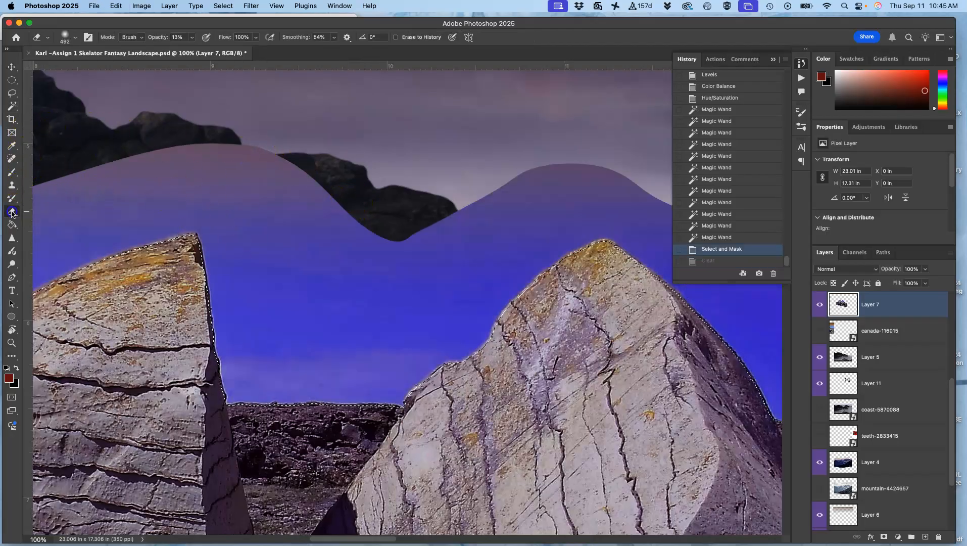
pyautogui.click(192, 38)
pyautogui.moveTo(194, 49); pyautogui.dragTo(255, 53)
pyautogui.press('super+minus')
pyautogui.press('super+minus')
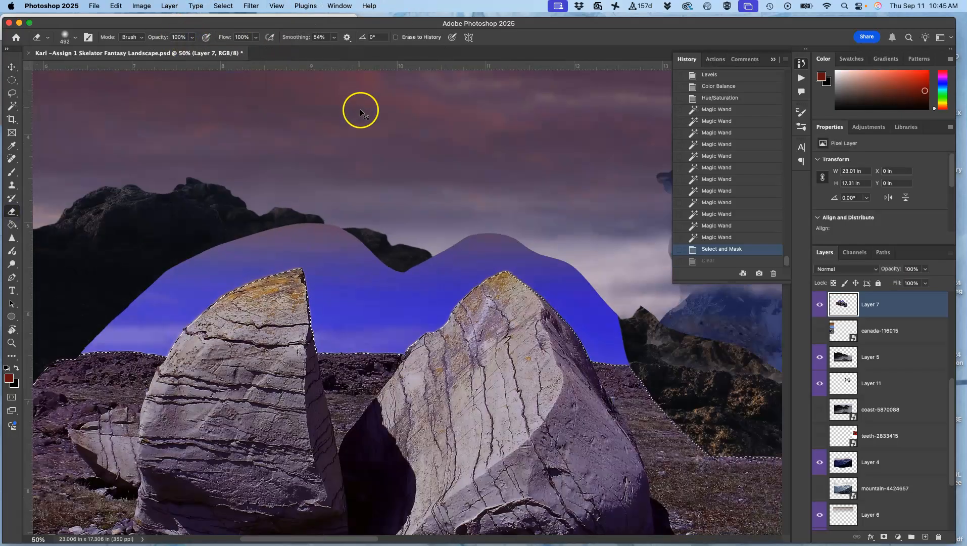
pyautogui.press('super+minus')
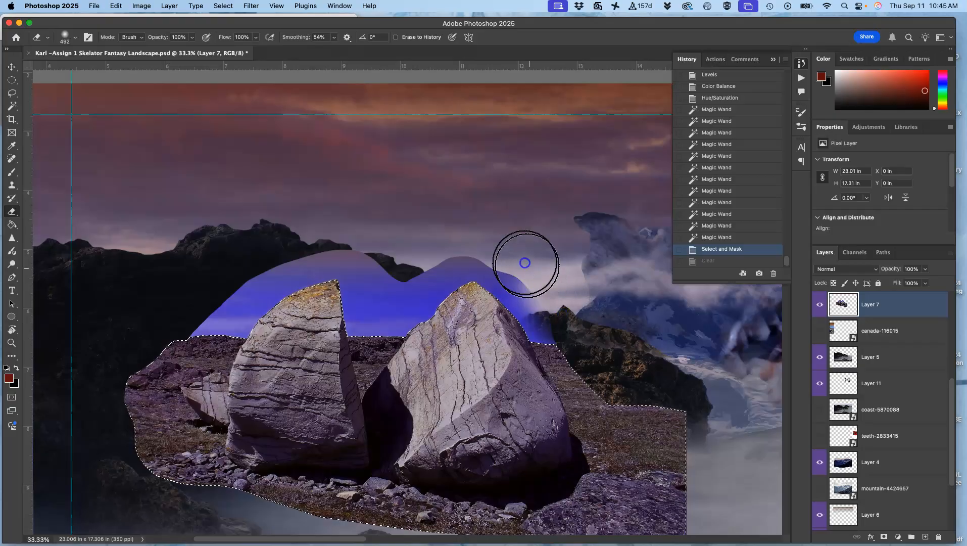
pyautogui.moveTo(410, 239)
pyautogui.mouseDown()
pyautogui.moveTo(445, 237)
pyautogui.moveTo(400, 263)
pyautogui.moveTo(451, 246)
pyautogui.moveTo(400, 269)
pyautogui.moveTo(474, 251)
pyautogui.moveTo(506, 264)
pyautogui.moveTo(496, 261)
pyautogui.moveTo(572, 325)
pyautogui.moveTo(491, 260)
pyautogui.moveTo(446, 243)
pyautogui.moveTo(392, 275)
pyautogui.moveTo(353, 252)
pyautogui.moveTo(307, 254)
pyautogui.moveTo(185, 307)
pyautogui.moveTo(248, 275)
pyautogui.moveTo(198, 310)
pyautogui.moveTo(224, 304)
pyautogui.moveTo(319, 247)
pyautogui.moveTo(169, 336)
pyautogui.moveTo(200, 312)
pyautogui.mouseUp()
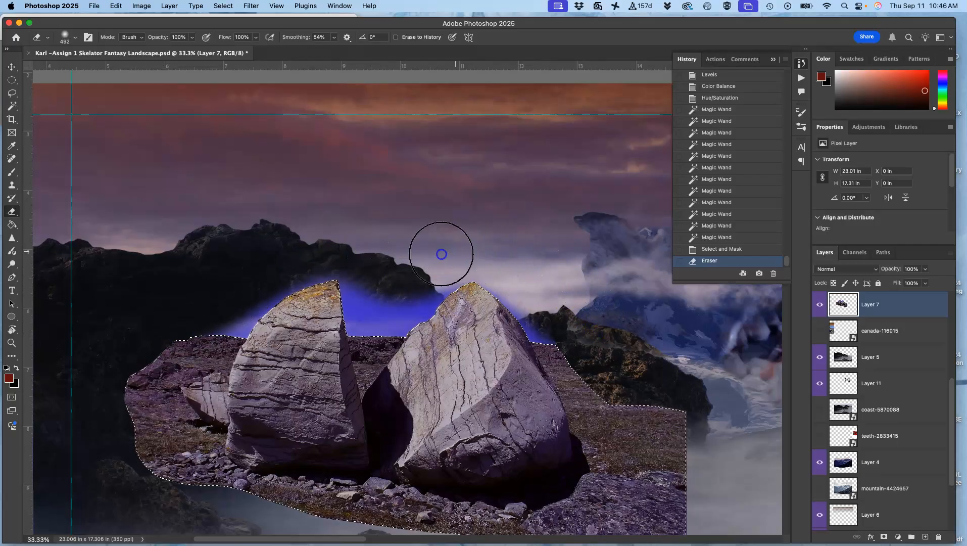
pyautogui.click(359, 291)
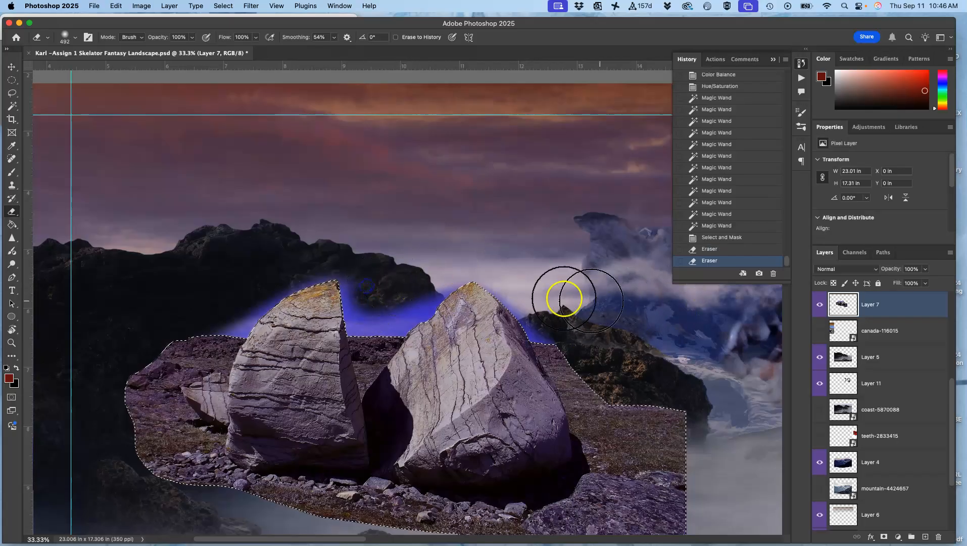
# Step: Fade the remaining blue fringe around the boulders with the Eraser at 34% opacity, and remove the selection
pyautogui.click(192, 37)
pyautogui.moveTo(194, 49); pyautogui.dragTo(173, 52)
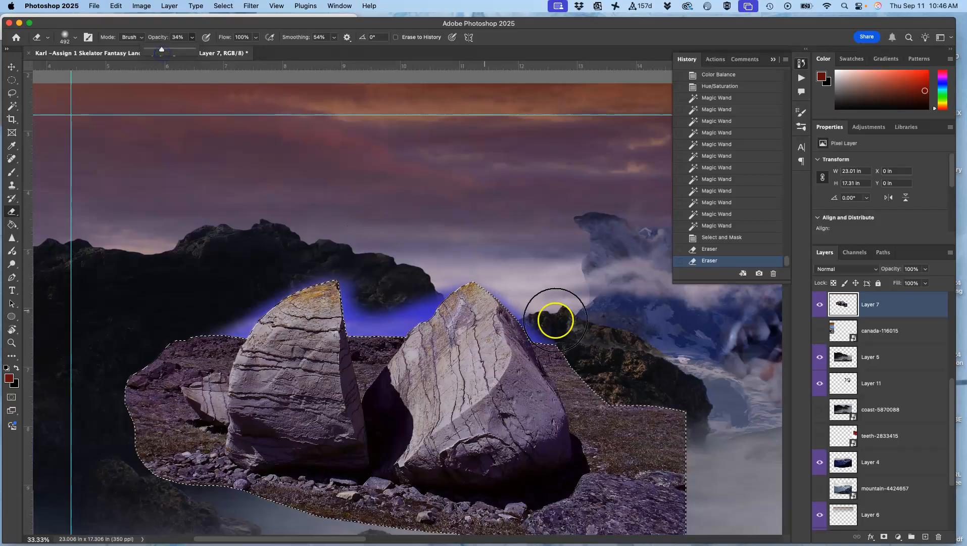
pyautogui.click(389, 324)
pyautogui.moveTo(619, 311)
pyautogui.mouseDown()
pyautogui.moveTo(136, 300)
pyautogui.moveTo(210, 311)
pyautogui.moveTo(492, 299)
pyautogui.mouseUp()
pyautogui.moveTo(640, 372)
pyautogui.mouseDown()
pyautogui.moveTo(439, 328)
pyautogui.moveTo(225, 394)
pyautogui.moveTo(482, 304)
pyautogui.moveTo(502, 274)
pyautogui.moveTo(286, 278)
pyautogui.moveTo(156, 300)
pyautogui.moveTo(657, 313)
pyautogui.moveTo(626, 328)
pyautogui.mouseUp()
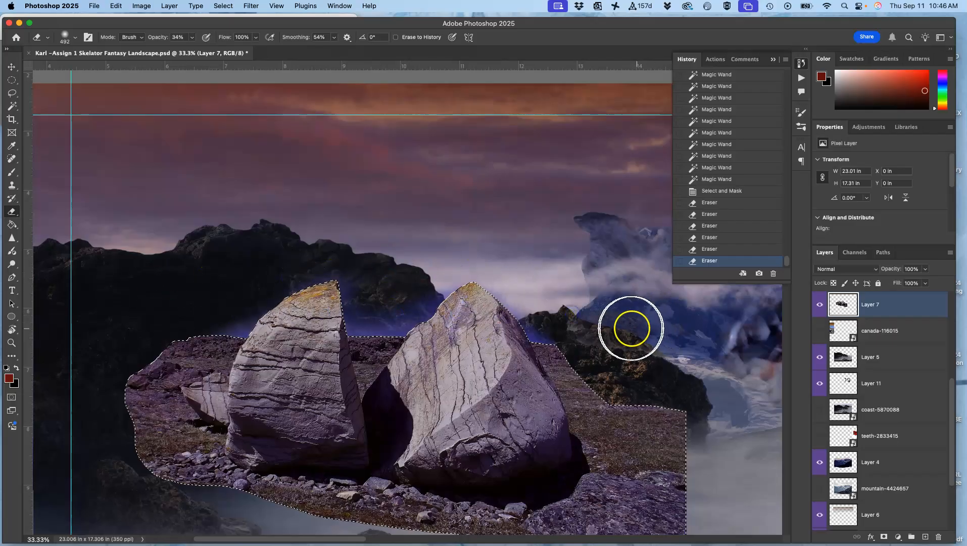
pyautogui.press('super+d')
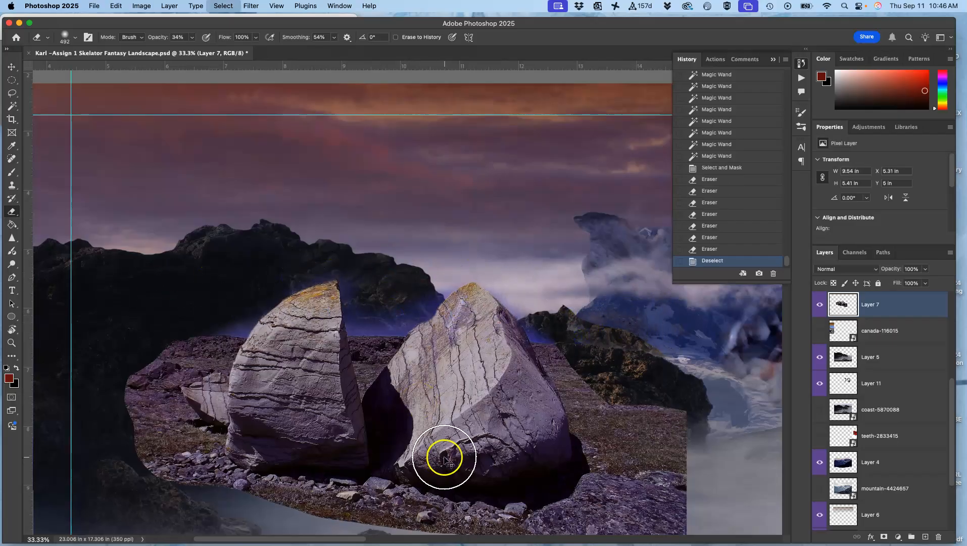
# Step: Compare the whole composition with the sketch by showing and hiding Layer 1 copy
pyautogui.press('super+minus')
pyautogui.press('super+minus')
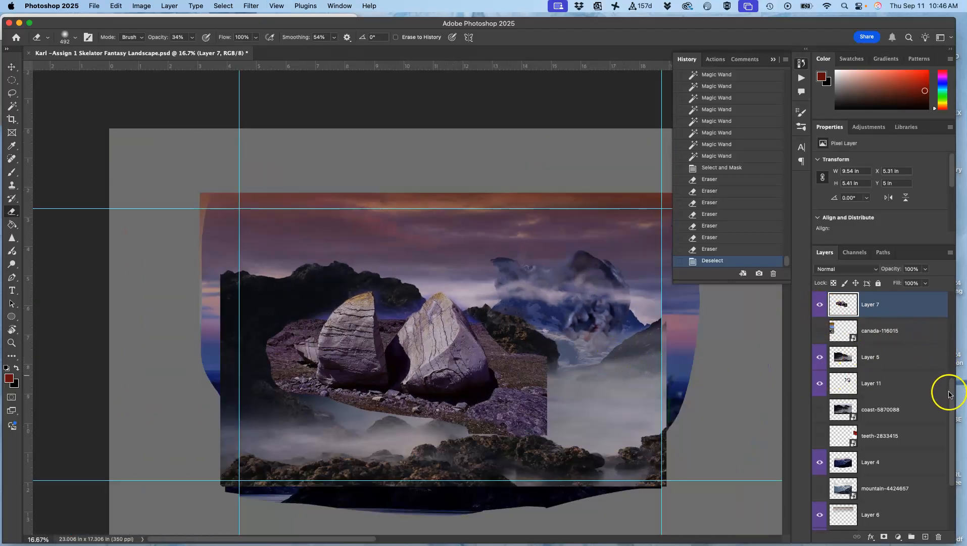
pyautogui.moveTo(953, 392); pyautogui.dragTo(964, 305)
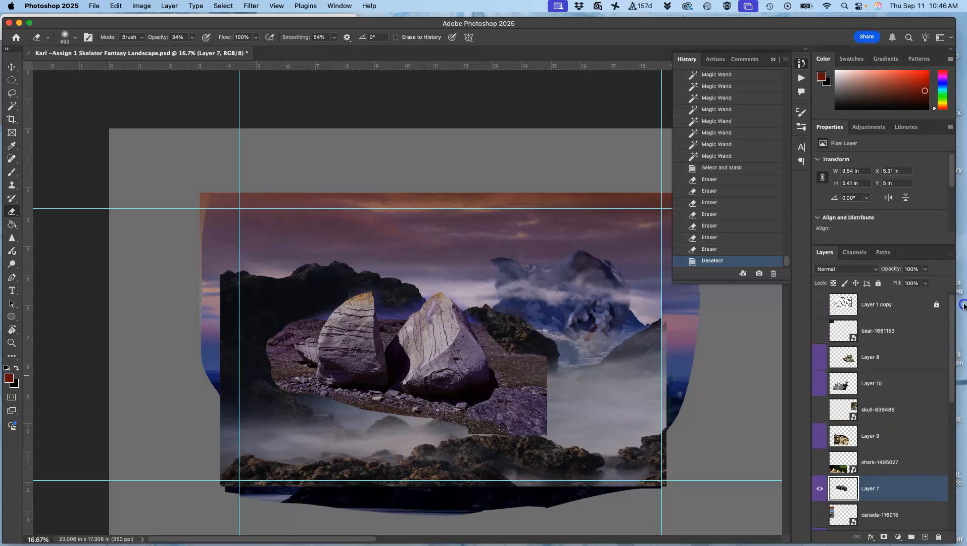
pyautogui.click(820, 303)
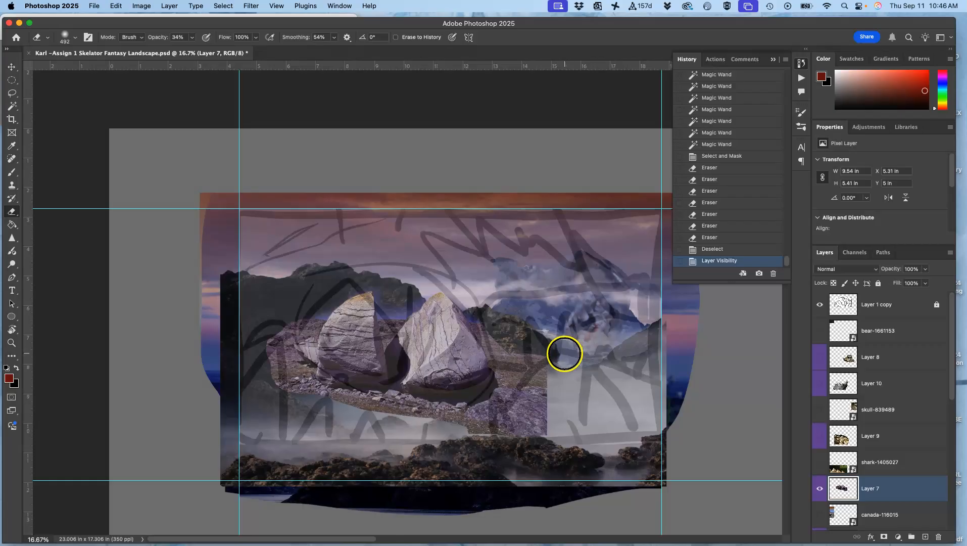
pyautogui.click(820, 306)
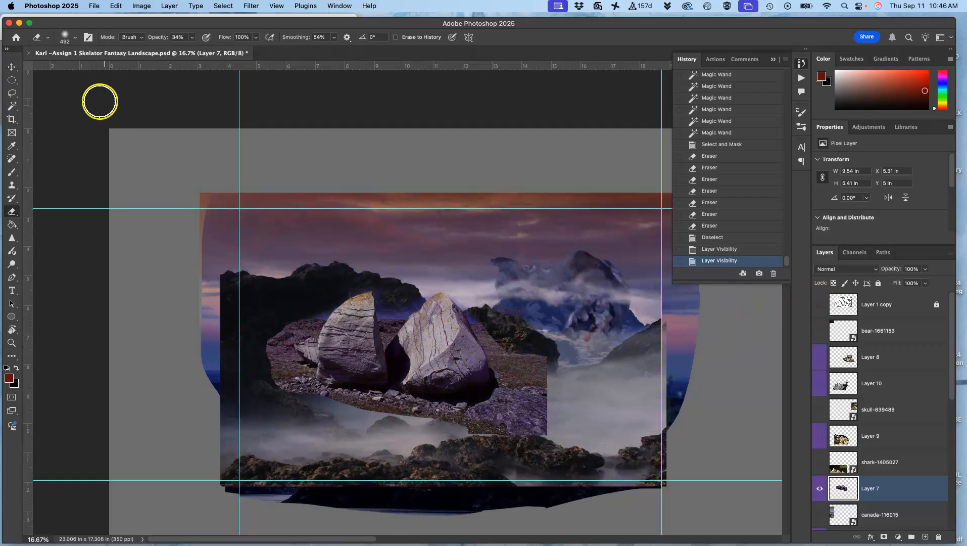
# Step: Move the boulders on Layer 7 down into the left foreground and transform them to about 9.6 by 5.32 in
pyautogui.click(11, 66)
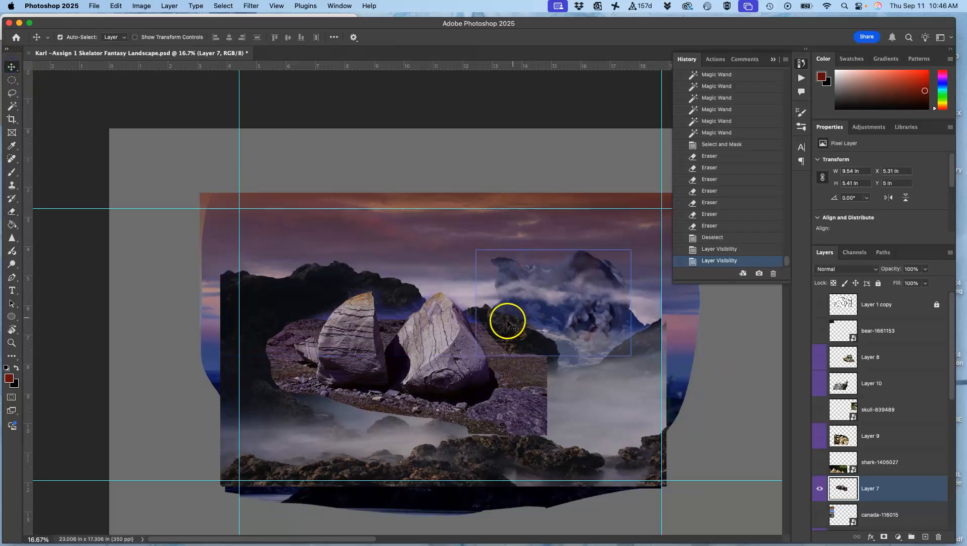
pyautogui.moveTo(438, 348); pyautogui.dragTo(397, 388)
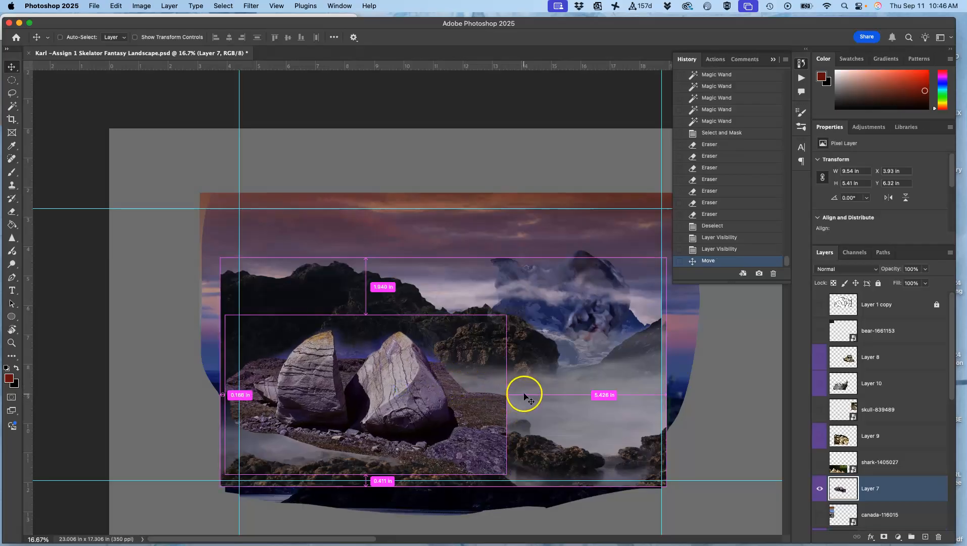
pyautogui.press('super+t')
pyautogui.moveTo(529, 316)
pyautogui.mouseDown()
pyautogui.moveTo(522, 305)
pyautogui.moveTo(520, 315)
pyautogui.mouseUp()
pyautogui.moveTo(469, 397); pyautogui.dragTo(460, 408)
pyautogui.press('Return')
pyautogui.click(565, 416)
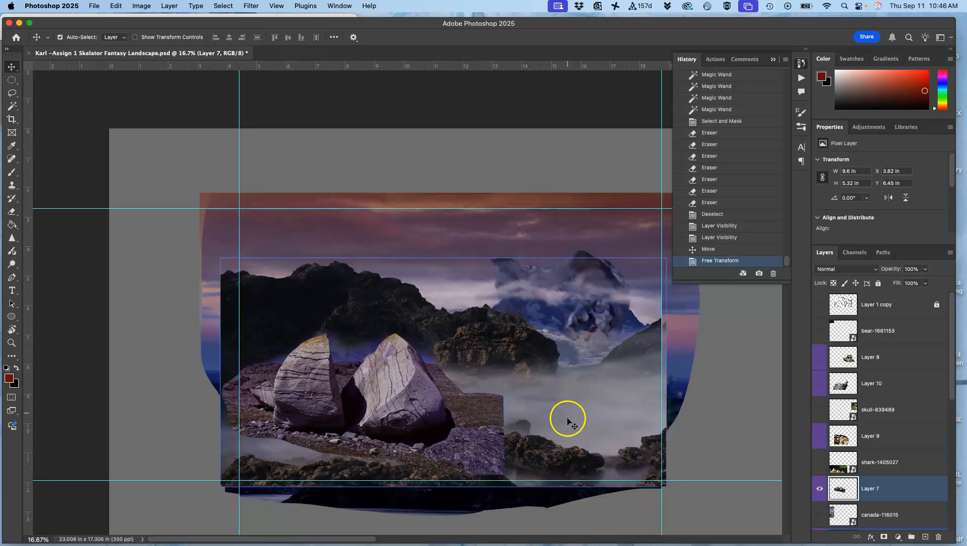
# Step: Soften the blue haze between and behind the boulders with the Eraser at 34% opacity
pyautogui.press('super+equal')
pyautogui.press('super+equal')
pyautogui.press('super+equal')
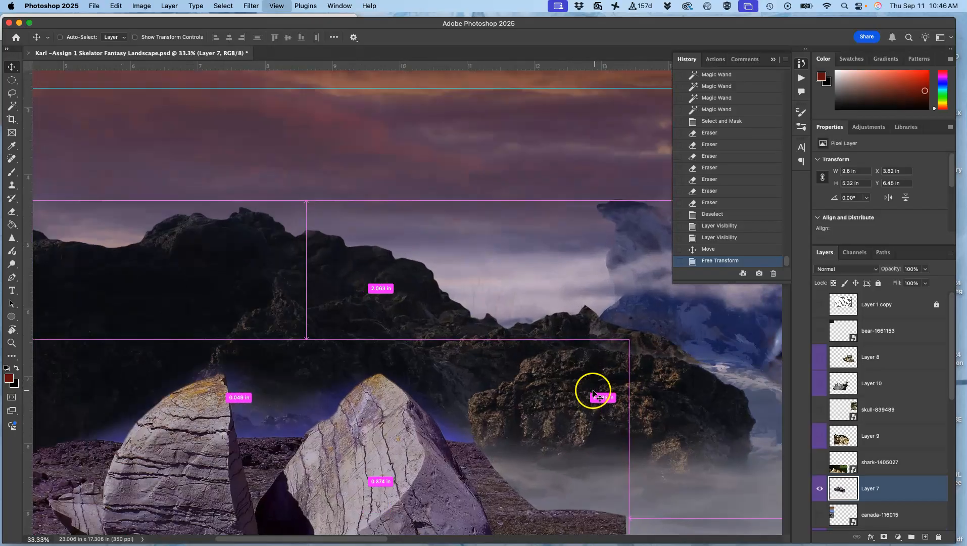
pyautogui.moveTo(453, 357); pyautogui.dragTo(529, 195)
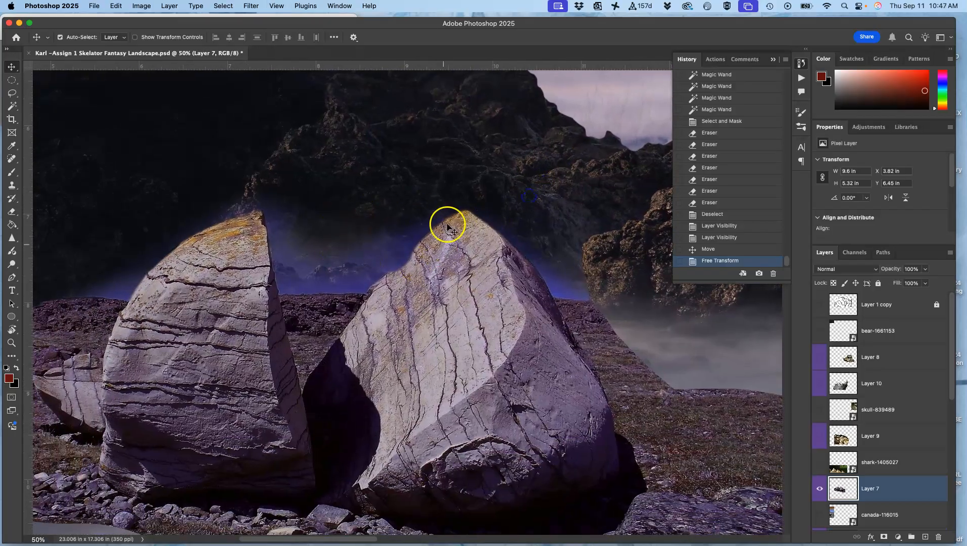
pyautogui.click(12, 213)
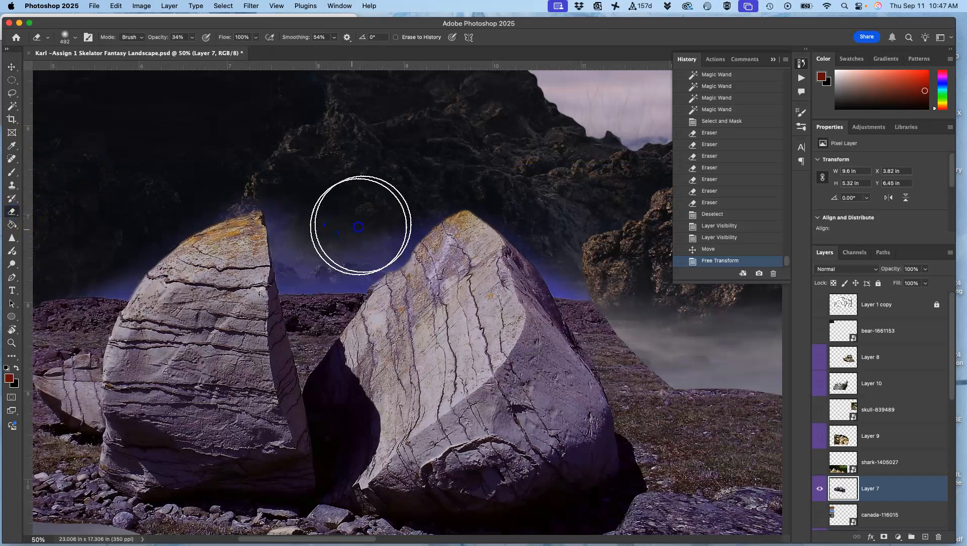
pyautogui.moveTo(344, 245); pyautogui.dragTo(296, 220)
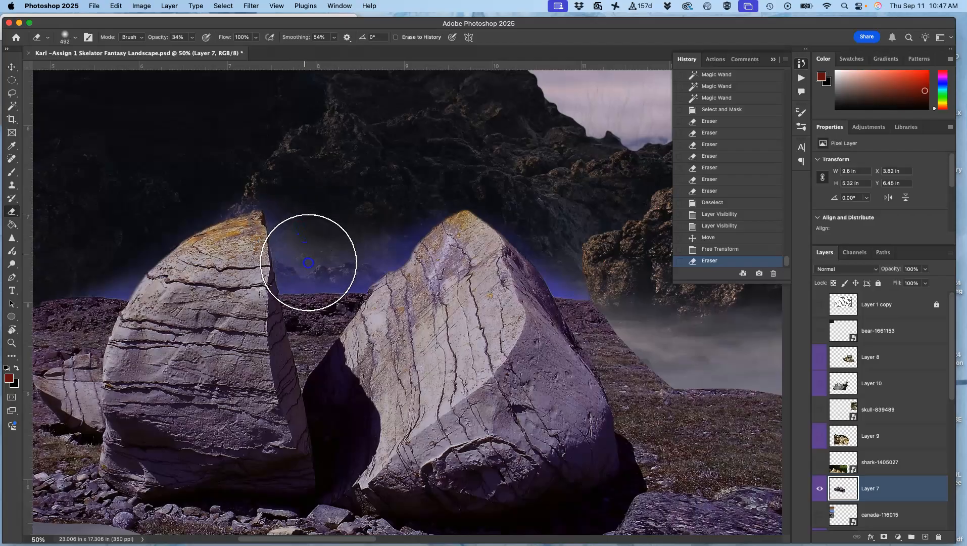
pyautogui.moveTo(344, 258)
pyautogui.mouseDown()
pyautogui.moveTo(405, 200)
pyautogui.moveTo(455, 190)
pyautogui.mouseUp()
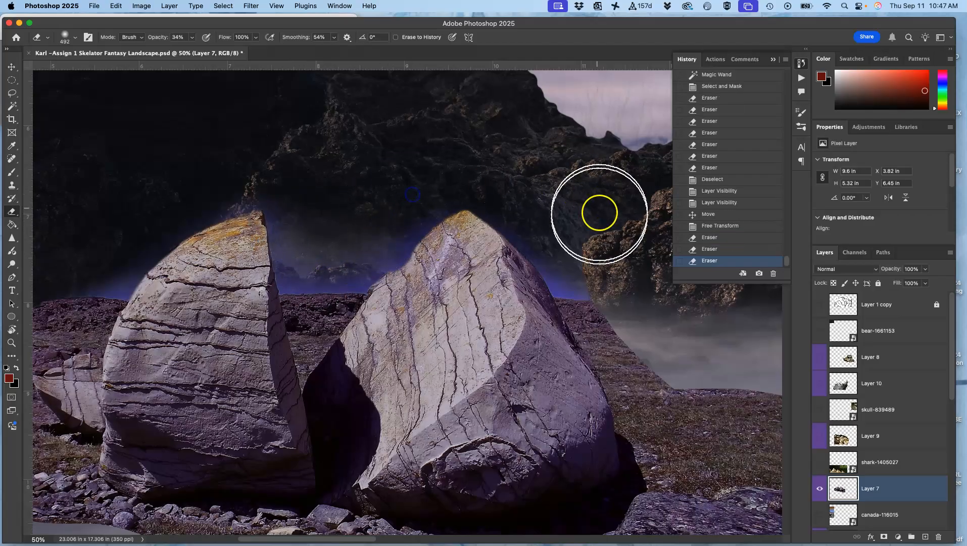
pyautogui.moveTo(557, 230)
pyautogui.mouseDown()
pyautogui.moveTo(607, 266)
pyautogui.moveTo(598, 253)
pyautogui.moveTo(461, 254)
pyautogui.moveTo(229, 273)
pyautogui.moveTo(285, 261)
pyautogui.moveTo(601, 317)
pyautogui.moveTo(348, 237)
pyautogui.moveTo(319, 217)
pyautogui.mouseUp()
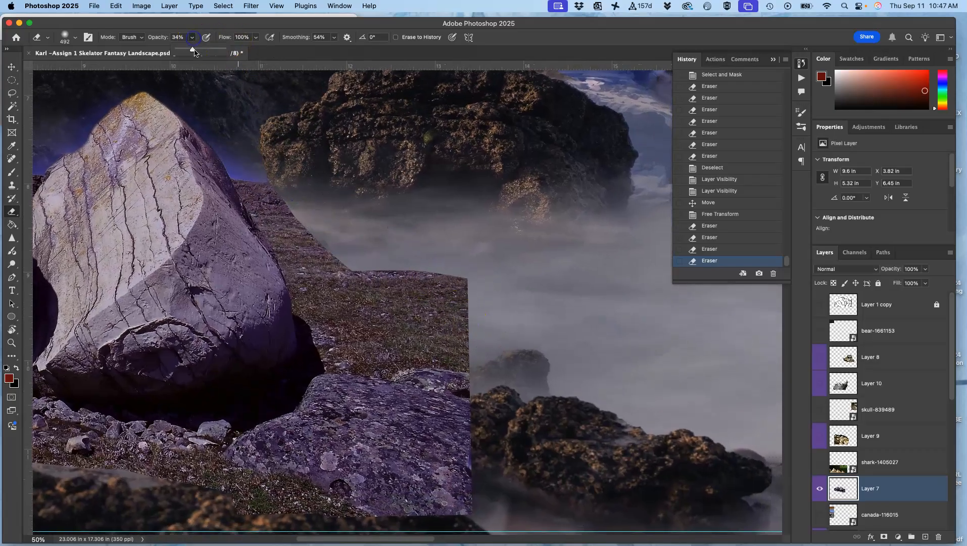
# Step: Erase the hard right and lower-right edges of the boulders' ground at 100% opacity to blend them into the mist and coastal rocks
pyautogui.moveTo(457, 263); pyautogui.dragTo(458, 343)
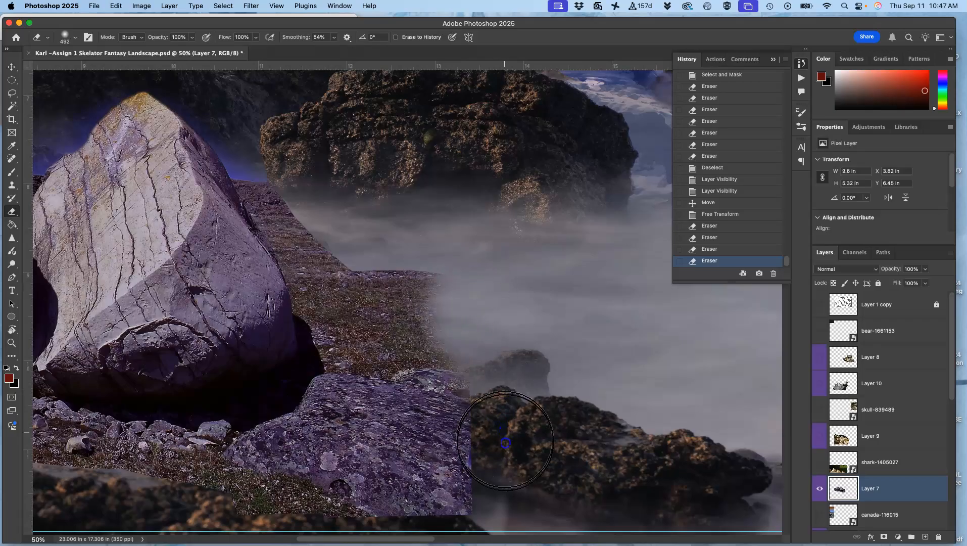
pyautogui.moveTo(507, 467)
pyautogui.mouseDown()
pyautogui.moveTo(430, 528)
pyautogui.moveTo(275, 502)
pyautogui.moveTo(303, 500)
pyautogui.mouseUp()
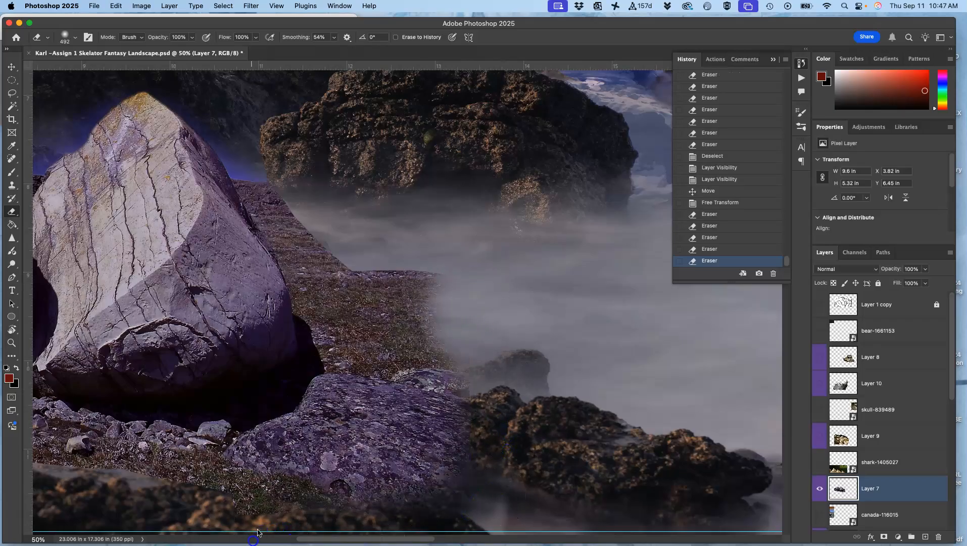
pyautogui.moveTo(466, 276)
pyautogui.mouseDown()
pyautogui.moveTo(369, 241)
pyautogui.moveTo(387, 260)
pyautogui.moveTo(370, 243)
pyautogui.moveTo(467, 287)
pyautogui.moveTo(423, 268)
pyautogui.mouseUp()
# Step: Erase the lower edge of the ground below the boulders so it fades into the mist and coastal rocks
pyautogui.hscroll(-5, 626, 181)
pyautogui.scroll(-3, 626, 181)
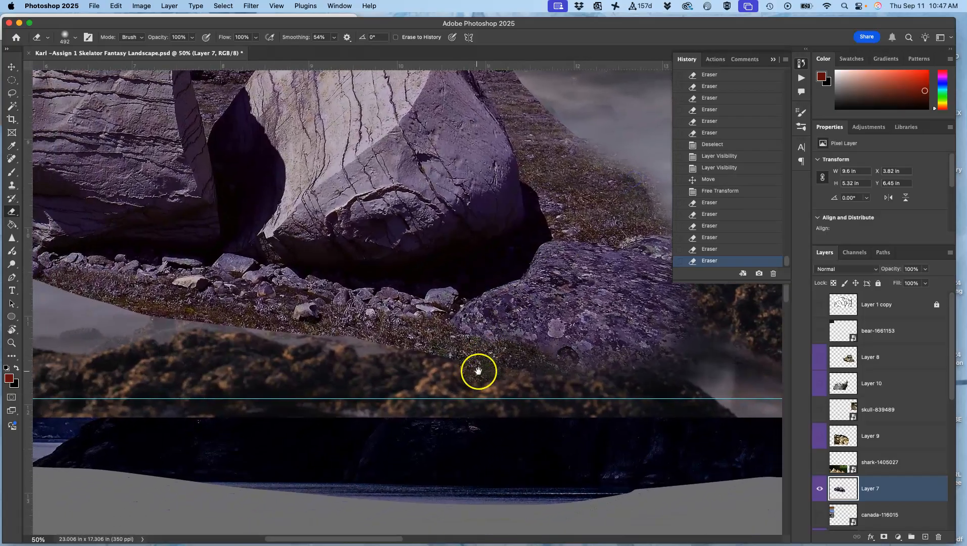
pyautogui.hscroll(-5, 482, 374)
pyautogui.scroll(2, 482, 374)
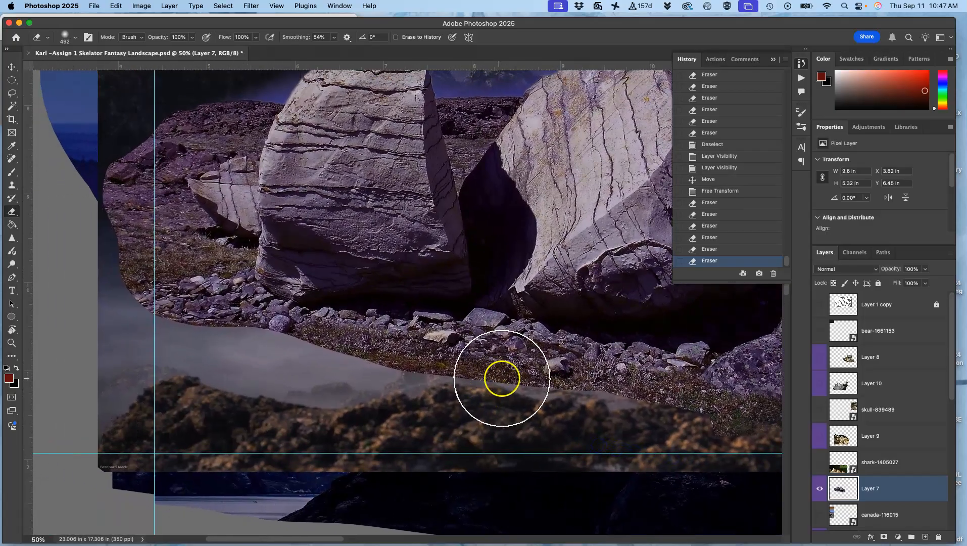
pyautogui.moveTo(483, 386)
pyautogui.mouseDown()
pyautogui.moveTo(424, 382)
pyautogui.moveTo(487, 378)
pyautogui.moveTo(566, 406)
pyautogui.moveTo(630, 412)
pyautogui.moveTo(594, 396)
pyautogui.moveTo(742, 434)
pyautogui.moveTo(556, 413)
pyautogui.mouseUp()
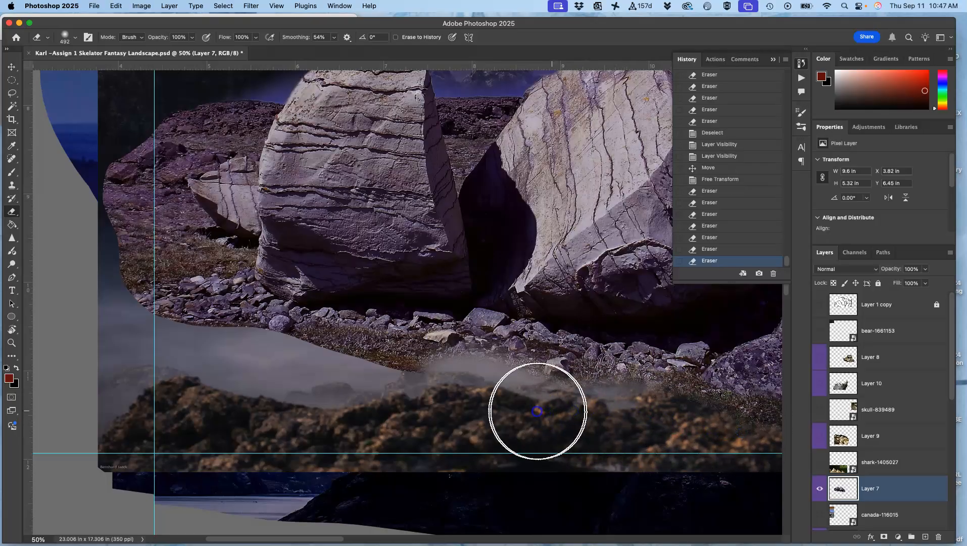
pyautogui.moveTo(410, 375)
pyautogui.mouseDown()
pyautogui.moveTo(299, 364)
pyautogui.moveTo(245, 343)
pyautogui.moveTo(343, 368)
pyautogui.moveTo(311, 349)
pyautogui.moveTo(356, 357)
pyautogui.moveTo(410, 385)
pyautogui.mouseUp()
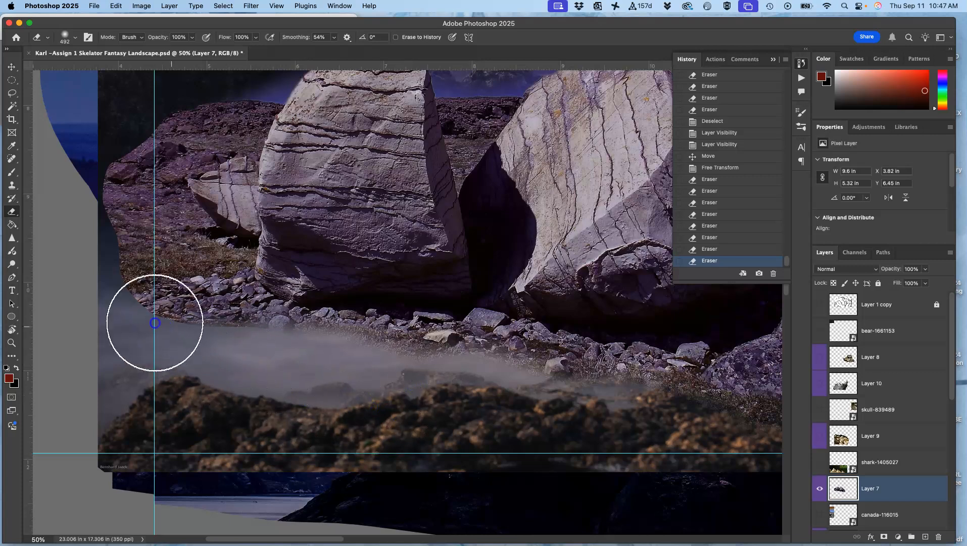
pyautogui.moveTo(241, 342)
pyautogui.mouseDown()
pyautogui.moveTo(202, 358)
pyautogui.moveTo(316, 372)
pyautogui.moveTo(116, 301)
pyautogui.moveTo(90, 307)
pyautogui.mouseUp()
# Step: Erase the left edge of the ground and the fringe behind the left boulder to blend them into the dark mountain
pyautogui.moveTo(113, 122); pyautogui.dragTo(117, 127)
pyautogui.moveTo(162, 197); pyautogui.dragTo(242, 376)
pyautogui.moveTo(268, 285)
pyautogui.mouseDown()
pyautogui.moveTo(209, 304)
pyautogui.moveTo(259, 274)
pyautogui.moveTo(346, 274)
pyautogui.moveTo(367, 240)
pyautogui.moveTo(349, 270)
pyautogui.mouseUp()
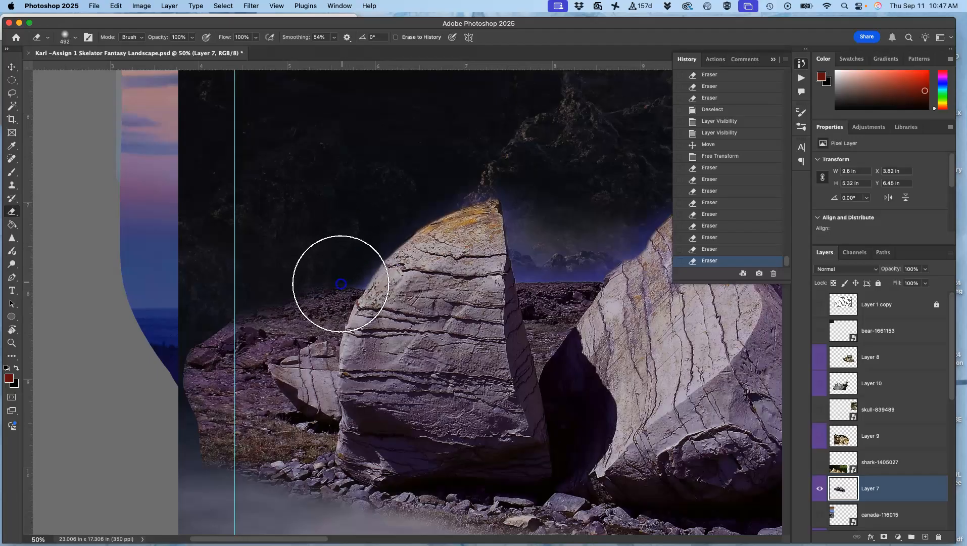
# Step: Erase the sloping ground edge beside the right boulder so it fades into the mist
pyautogui.moveTo(555, 276)
pyautogui.mouseDown()
pyautogui.moveTo(416, 276)
pyautogui.moveTo(223, 257)
pyautogui.mouseUp()
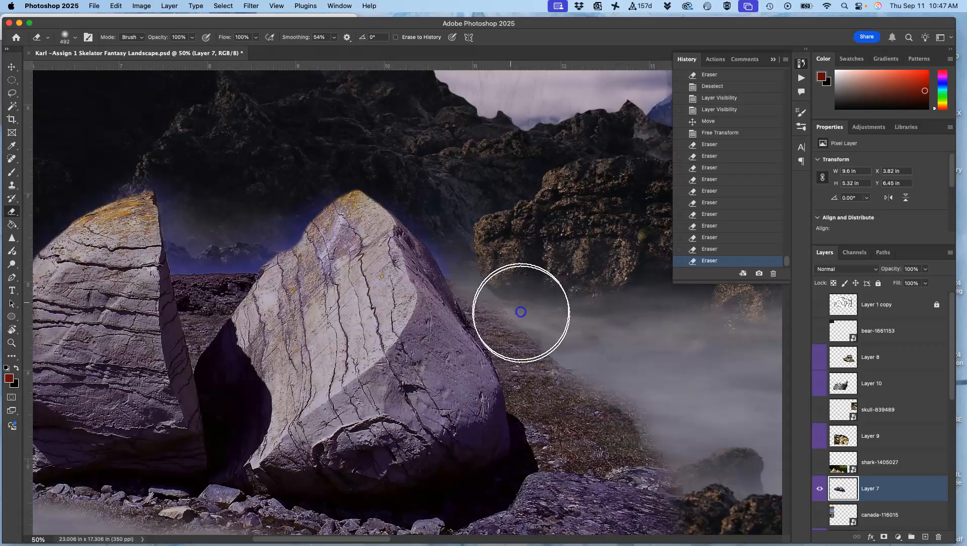
pyautogui.moveTo(521, 307); pyautogui.dragTo(570, 321)
pyautogui.moveTo(646, 404); pyautogui.dragTo(668, 456)
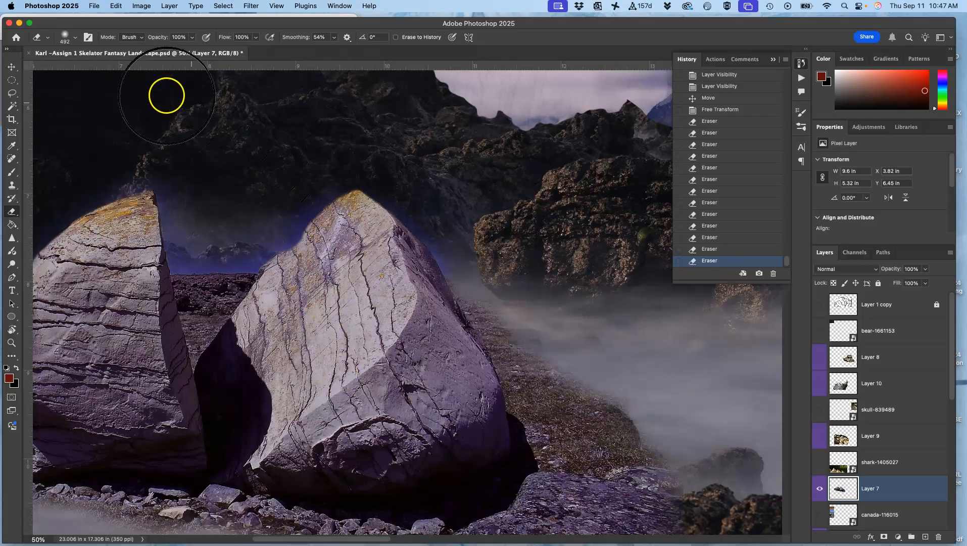
# Step: Select the grassy slope and mist beside the right boulder with the Lasso tool, following the boulder's edge
pyautogui.click(14, 108)
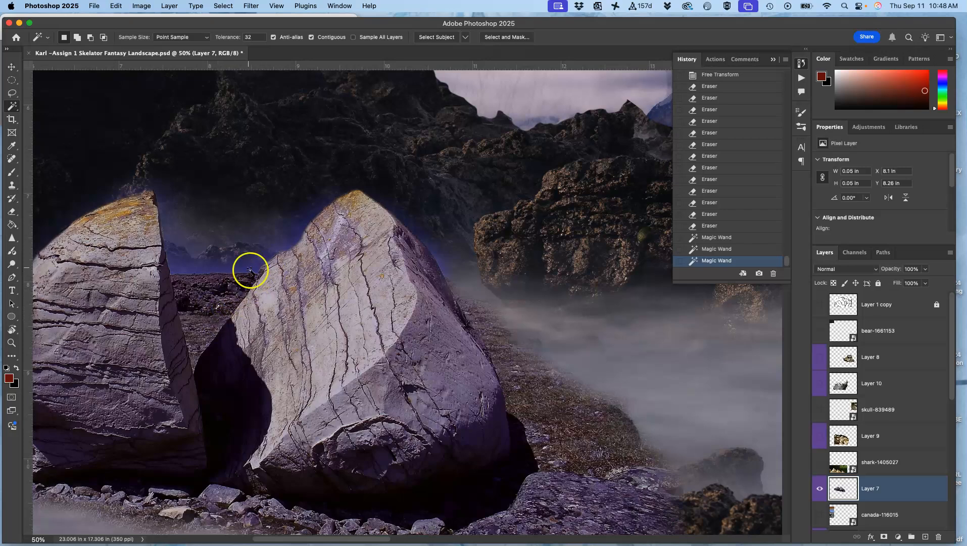
pyautogui.press('super+plus')
pyautogui.press('super+plus')
pyautogui.moveTo(570, 327); pyautogui.dragTo(393, 208)
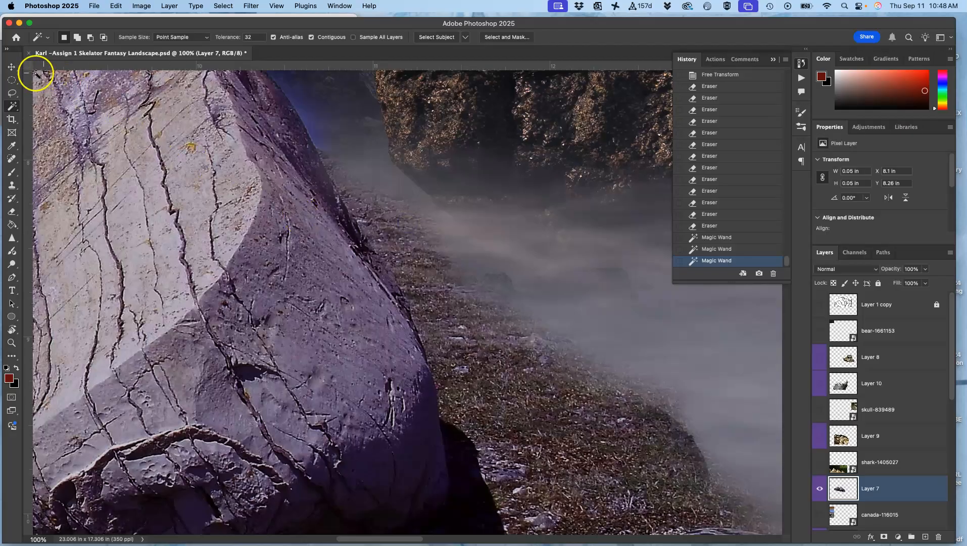
pyautogui.click(12, 95)
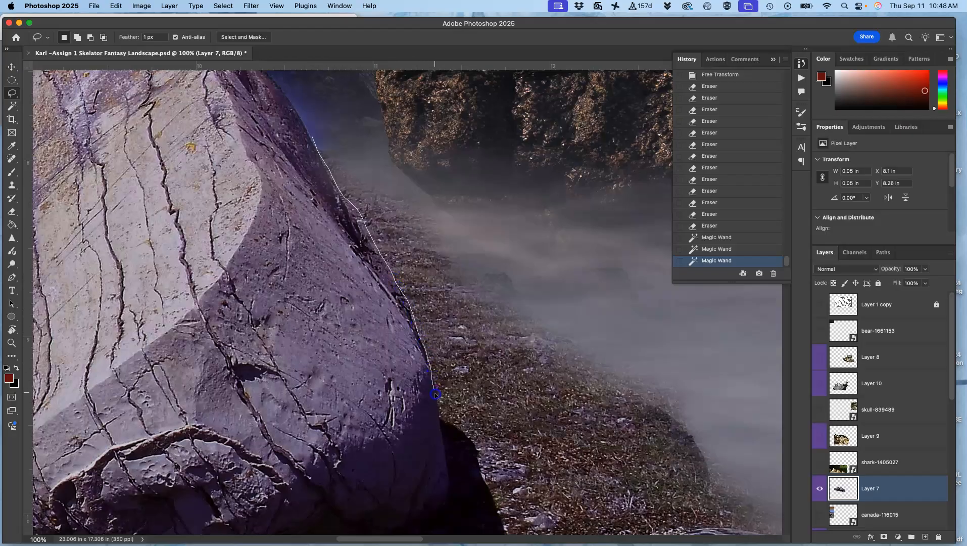
pyautogui.moveTo(690, 444)
pyautogui.mouseDown()
pyautogui.moveTo(667, 337)
pyautogui.moveTo(557, 244)
pyautogui.mouseUp()
pyautogui.moveTo(377, 123); pyautogui.dragTo(341, 111)
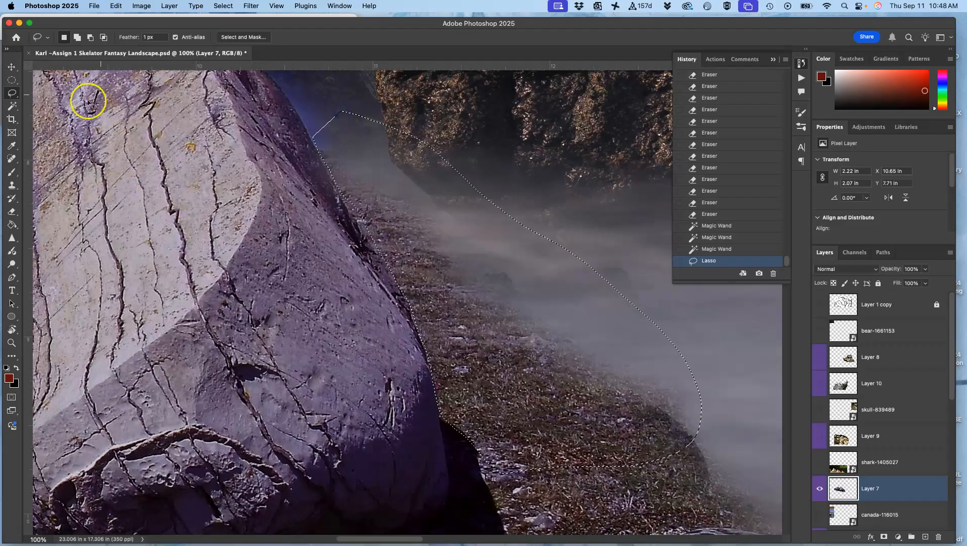
# Step: Erase the selected slope beside the right boulder at 39% opacity so it fades into the mist, and clear the selection
pyautogui.click(10, 209)
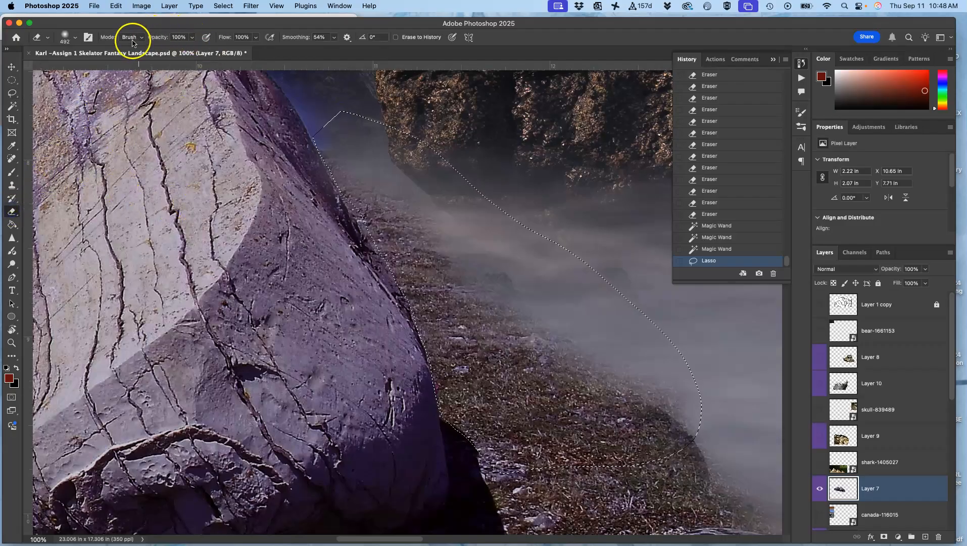
pyautogui.click(192, 38)
pyautogui.moveTo(373, 174); pyautogui.dragTo(479, 275)
pyautogui.moveTo(417, 220)
pyautogui.mouseDown()
pyautogui.moveTo(435, 256)
pyautogui.moveTo(555, 313)
pyautogui.mouseUp()
pyautogui.moveTo(434, 296); pyautogui.dragTo(598, 361)
pyautogui.moveTo(459, 315); pyautogui.dragTo(675, 405)
pyautogui.moveTo(469, 372)
pyautogui.mouseDown()
pyautogui.moveTo(404, 347)
pyautogui.moveTo(403, 334)
pyautogui.mouseUp()
pyautogui.moveTo(386, 319)
pyautogui.mouseDown()
pyautogui.moveTo(369, 336)
pyautogui.moveTo(349, 319)
pyautogui.mouseUp()
pyautogui.press('super+d')
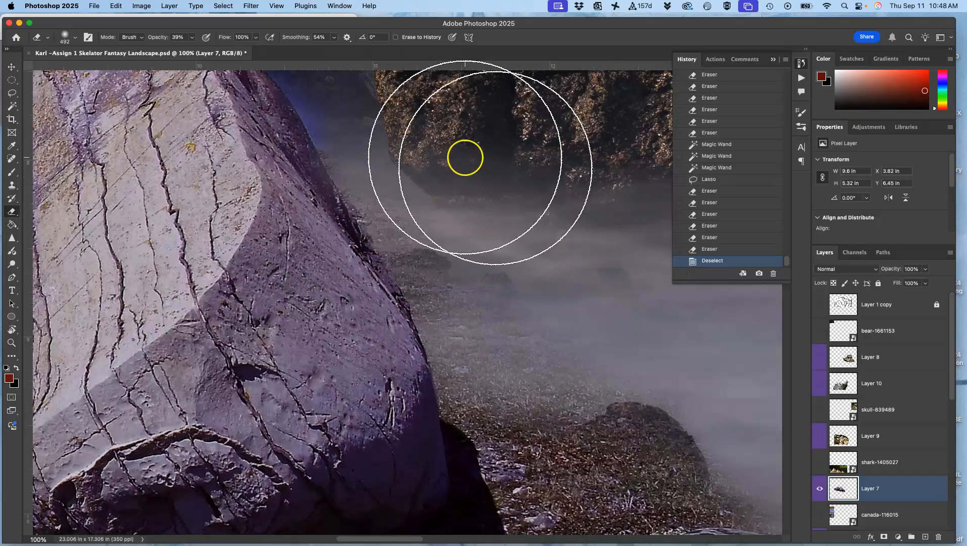
pyautogui.press('super+minus')
pyautogui.press('super+minus')
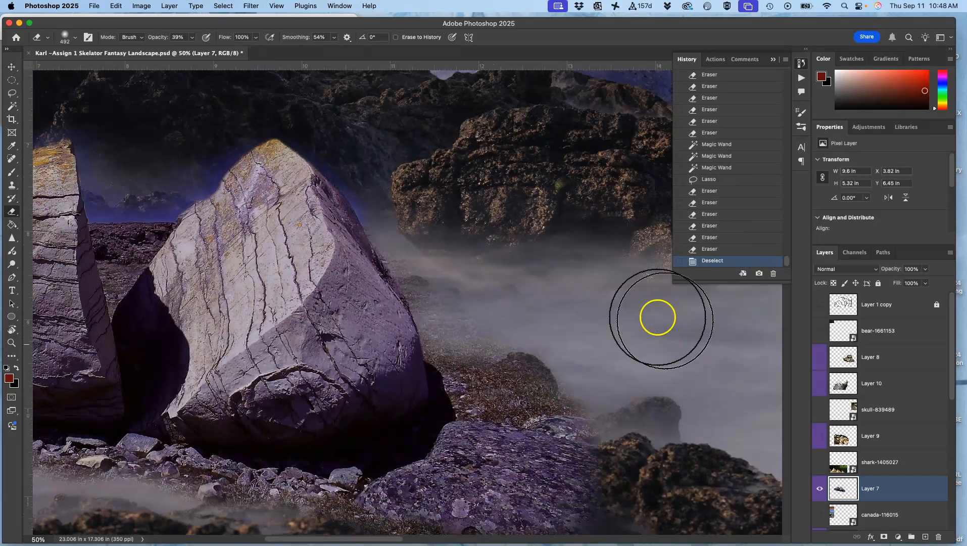
# Step: Erase the outer edges of the purple rock below the right boulder at 39% opacity, blending it into the brown coastal rocks
pyautogui.moveTo(348, 298); pyautogui.dragTo(462, 309)
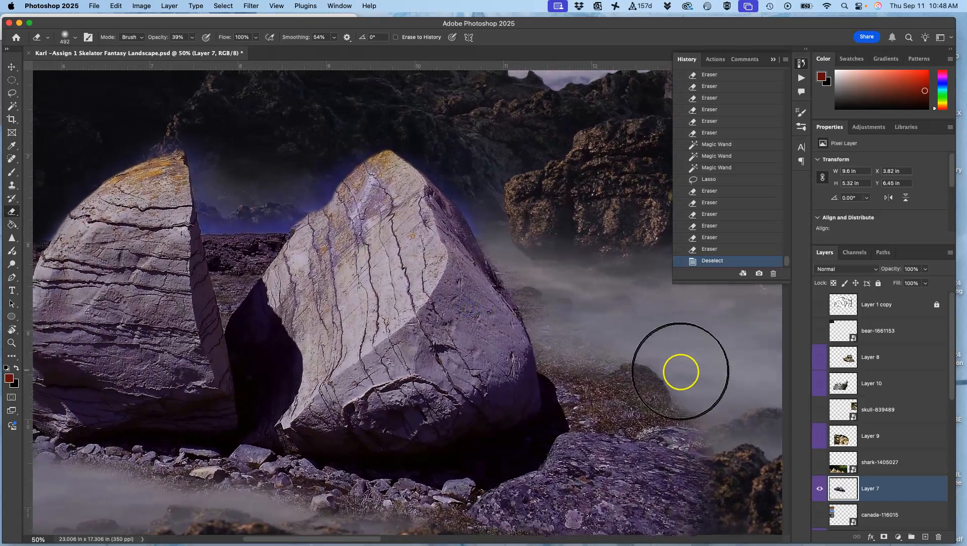
pyautogui.moveTo(622, 399)
pyautogui.mouseDown()
pyautogui.moveTo(554, 428)
pyautogui.moveTo(628, 418)
pyautogui.moveTo(590, 436)
pyautogui.moveTo(566, 328)
pyautogui.moveTo(576, 323)
pyautogui.mouseUp()
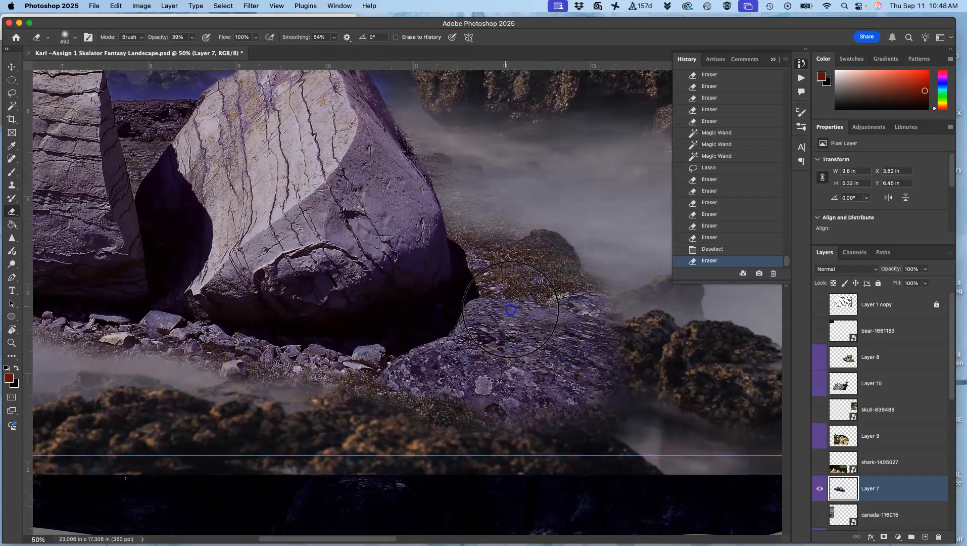
pyautogui.press('super+z')
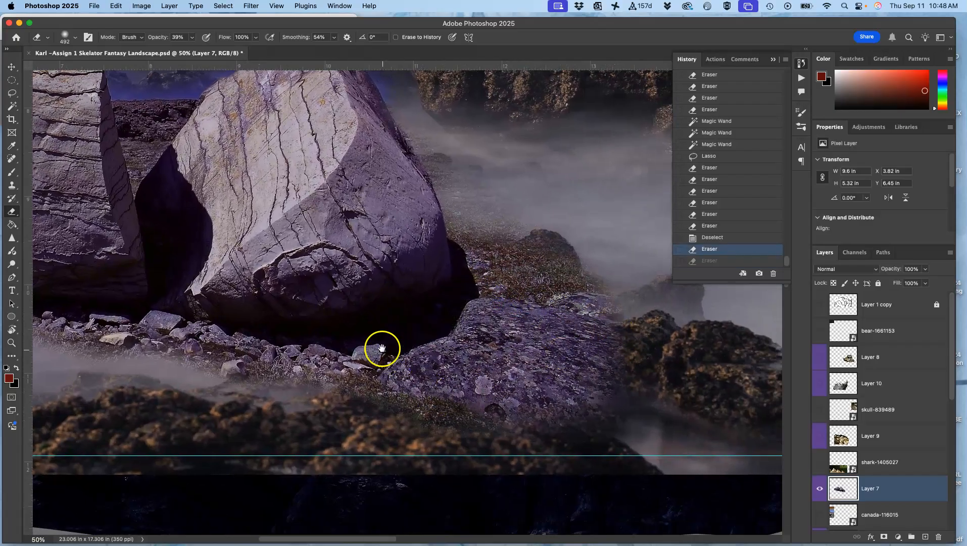
pyautogui.moveTo(635, 338)
pyautogui.mouseDown()
pyautogui.moveTo(580, 357)
pyautogui.moveTo(562, 353)
pyautogui.moveTo(479, 402)
pyautogui.moveTo(493, 403)
pyautogui.mouseUp()
pyautogui.click(498, 401)
pyautogui.moveTo(563, 391)
pyautogui.mouseDown()
pyautogui.moveTo(576, 404)
pyautogui.moveTo(553, 433)
pyautogui.moveTo(538, 373)
pyautogui.moveTo(613, 358)
pyautogui.moveTo(710, 358)
pyautogui.moveTo(581, 391)
pyautogui.moveTo(427, 403)
pyautogui.moveTo(254, 504)
pyautogui.moveTo(282, 425)
pyautogui.moveTo(310, 404)
pyautogui.moveTo(108, 358)
pyautogui.moveTo(251, 350)
pyautogui.mouseUp()
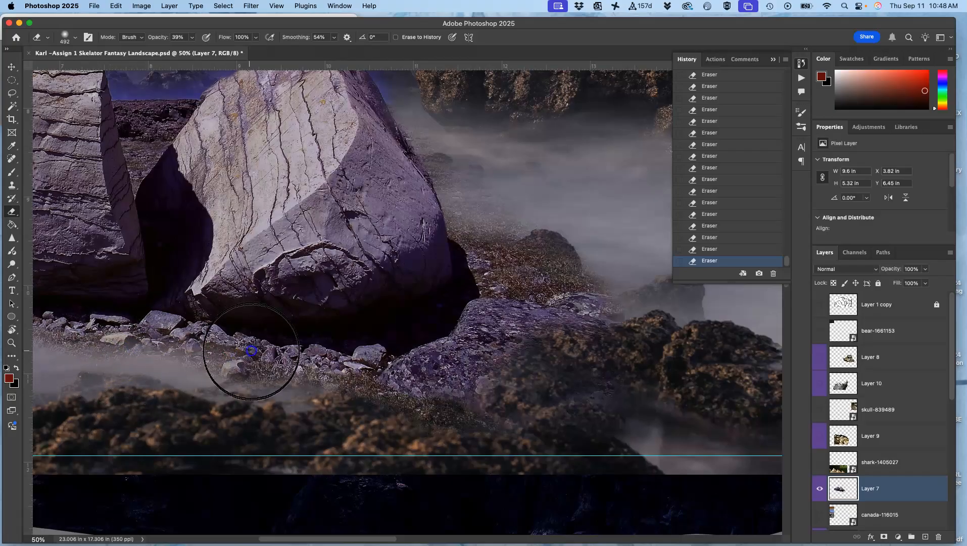
# Step: Erase the upper edge of the ground behind the left boulder at 39% opacity to soften it into the dark mountain
pyautogui.moveTo(281, 387); pyautogui.dragTo(593, 420)
pyautogui.moveTo(273, 204); pyautogui.dragTo(225, 176)
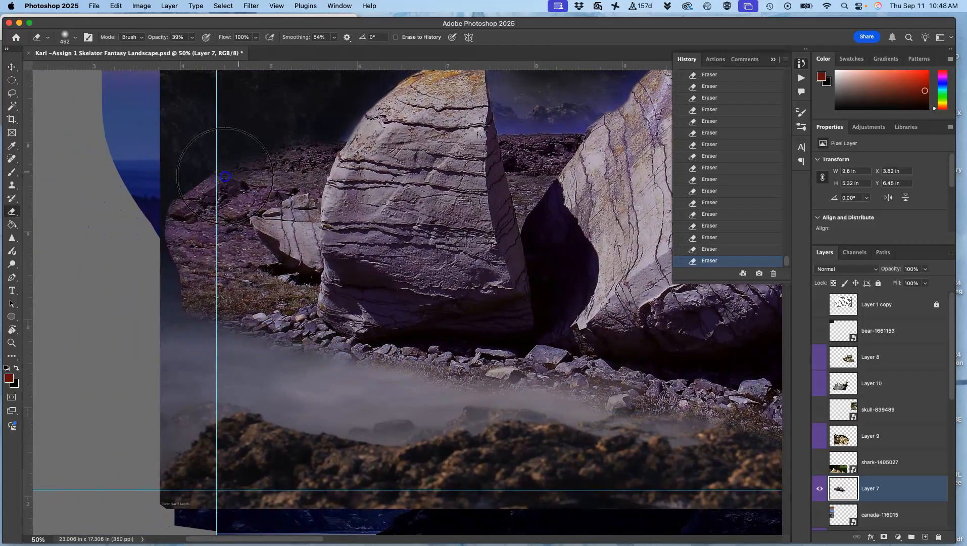